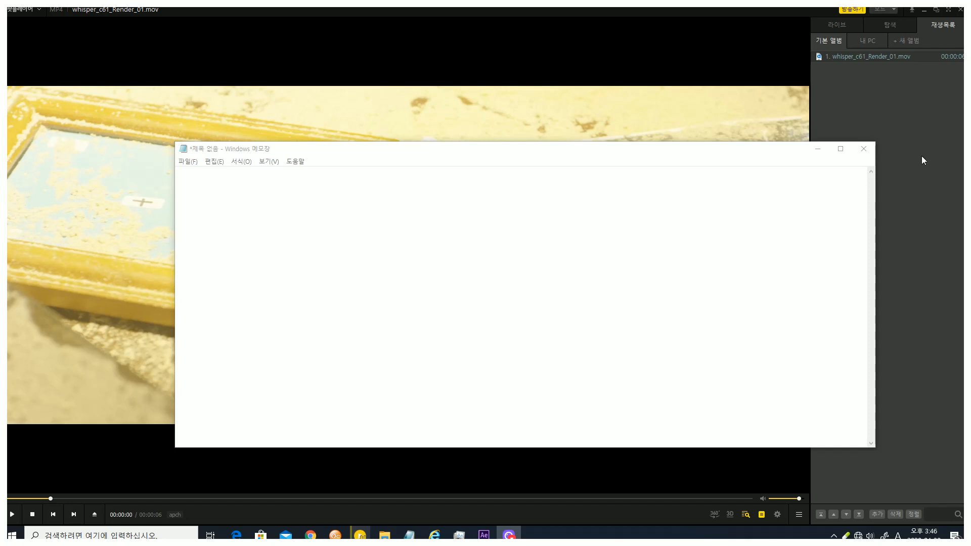
# Write the heading "VFX BreakDown" in the empty note, correcting its spelling
pyautogui.click(493, 273)
pyautogui.write('V')
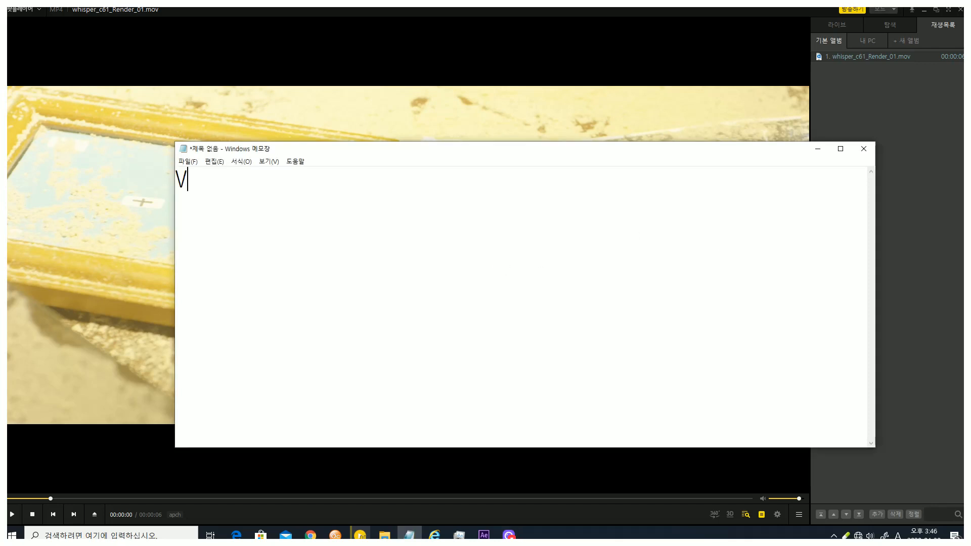
pyautogui.write('FX Bera')
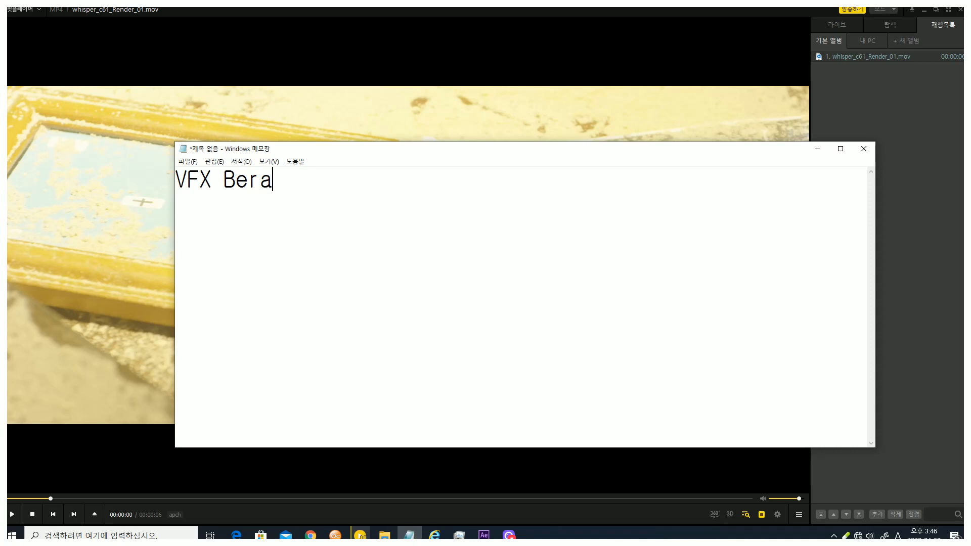
pyautogui.press('BackSpace')
pyautogui.press('BackSpace')
pyautogui.press('BackSpace')
pyautogui.write('eakDown')
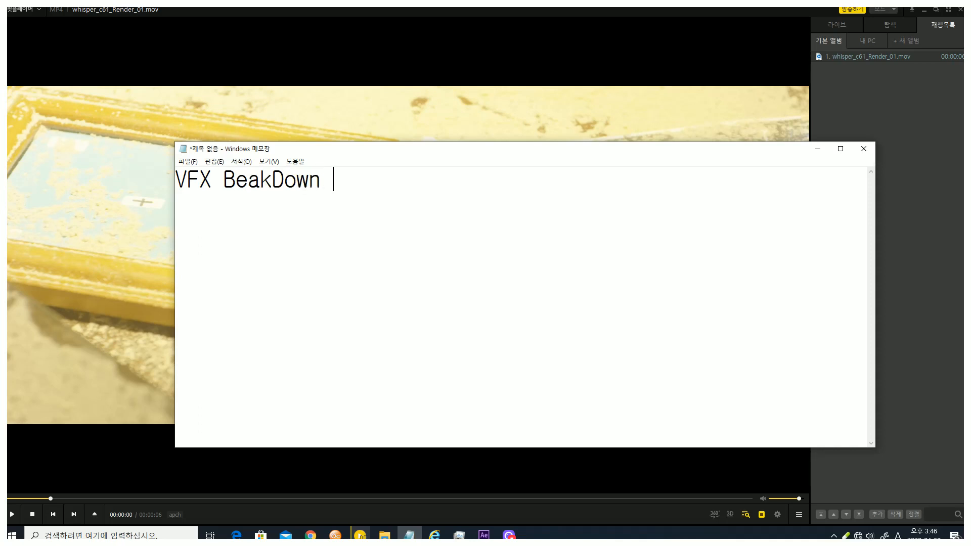
pyautogui.press('Left')
pyautogui.press('Left')
pyautogui.press('Left')
pyautogui.press('Left')
pyautogui.press('Left')
pyautogui.press('Left')
pyautogui.press('Left')
pyautogui.press('Left')
pyautogui.write('r')
pyautogui.press('Right')
pyautogui.press('Right')
pyautogui.press('Right')
pyautogui.press('Right')
pyautogui.press('Right')
pyautogui.press('Right')
pyautogui.press('Right')
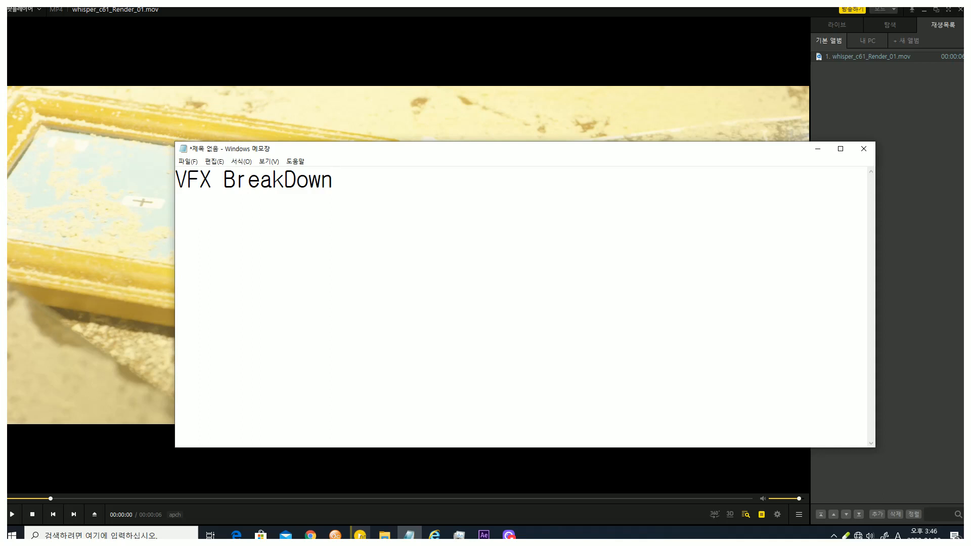
# Add the line "AfterEffect - Adobe" below the heading, leaving one blank line between them
pyautogui.press('Return')
pyautogui.press('Return')
pyautogui.write('AfterEffect')
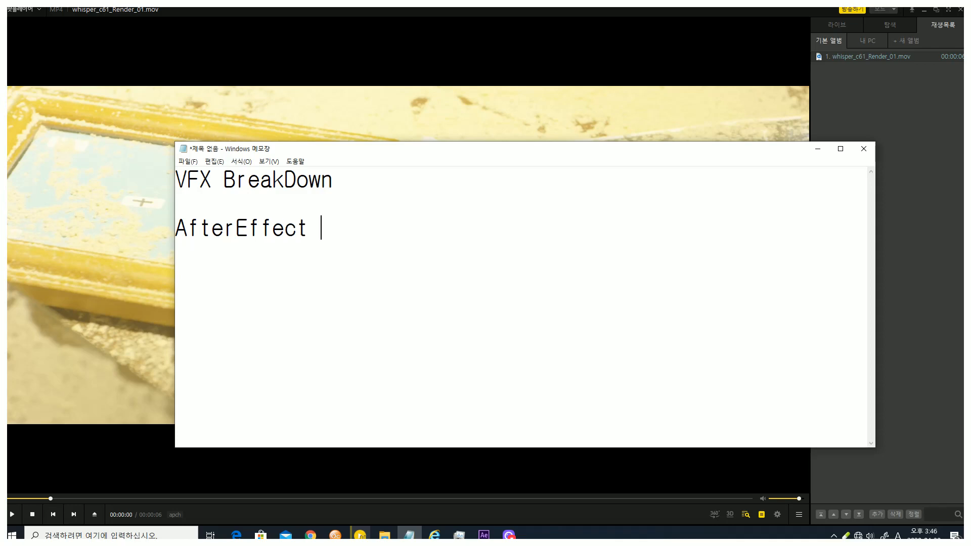
pyautogui.write(' - Adobe')
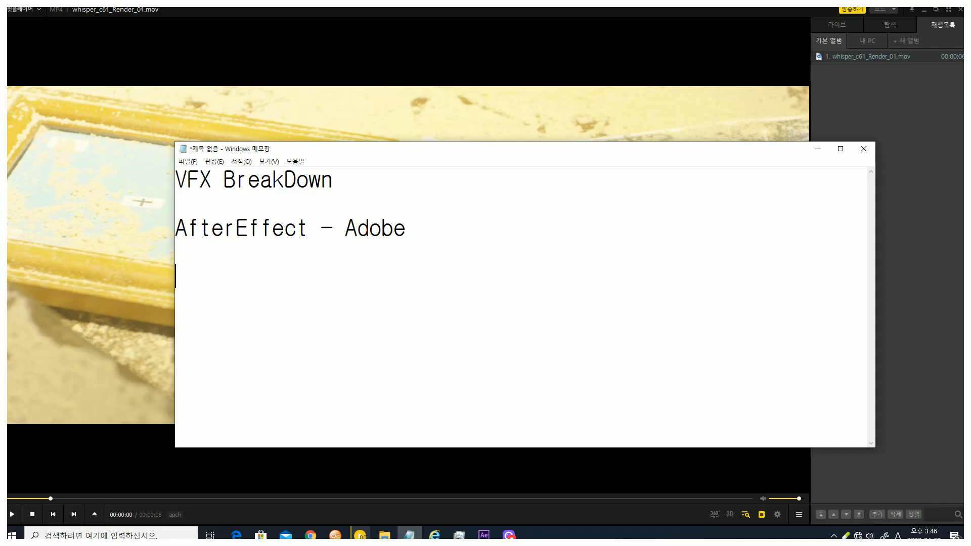
# List 작업원본, 최종본 and 진행과정영상들. on separate lines below the AfterEffect line
pyautogui.press('Hangul')
pyautogui.write('작업원본')
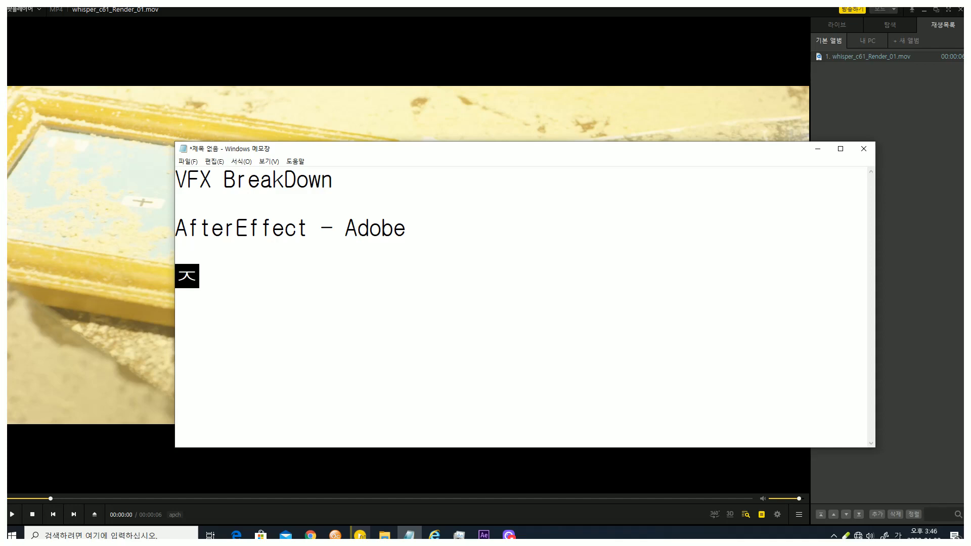
pyautogui.press('Return')
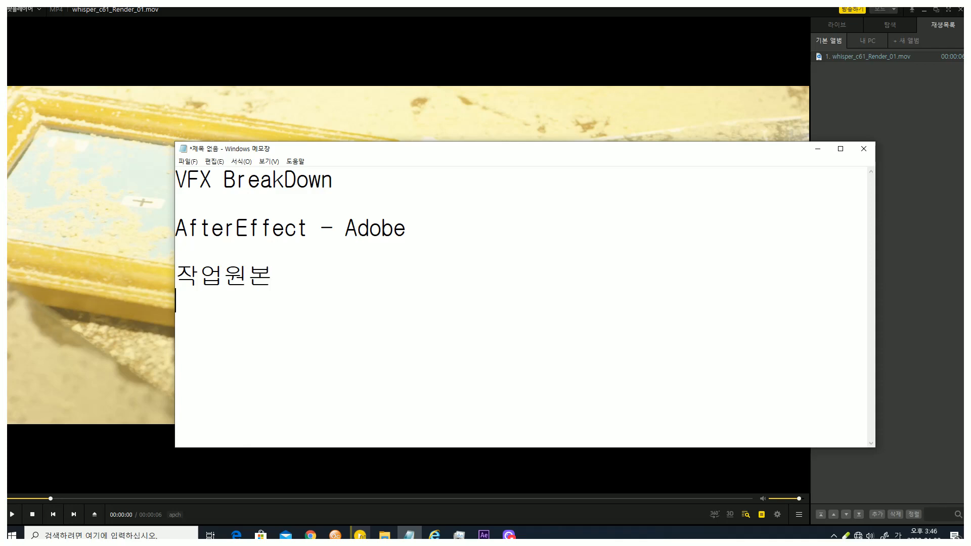
pyautogui.write('최')
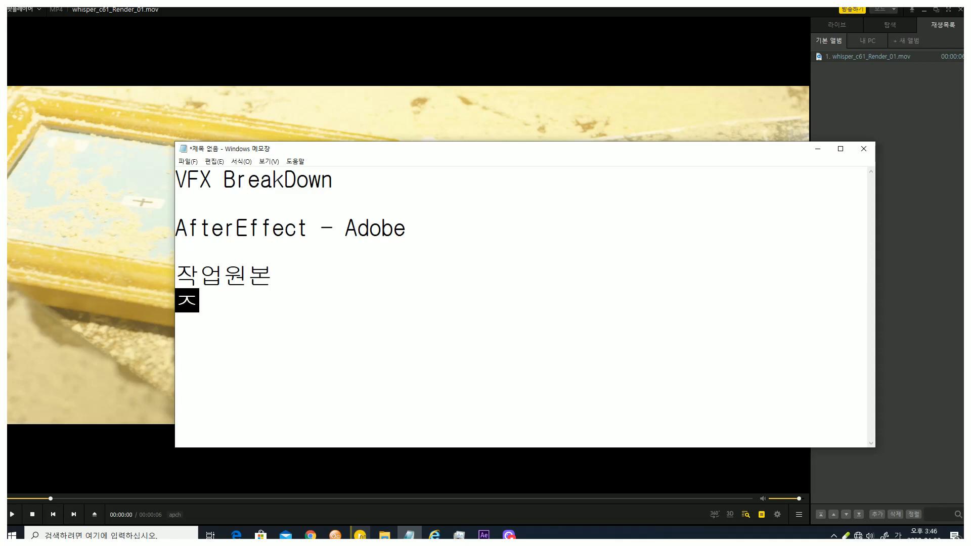
pyautogui.write('종본.')
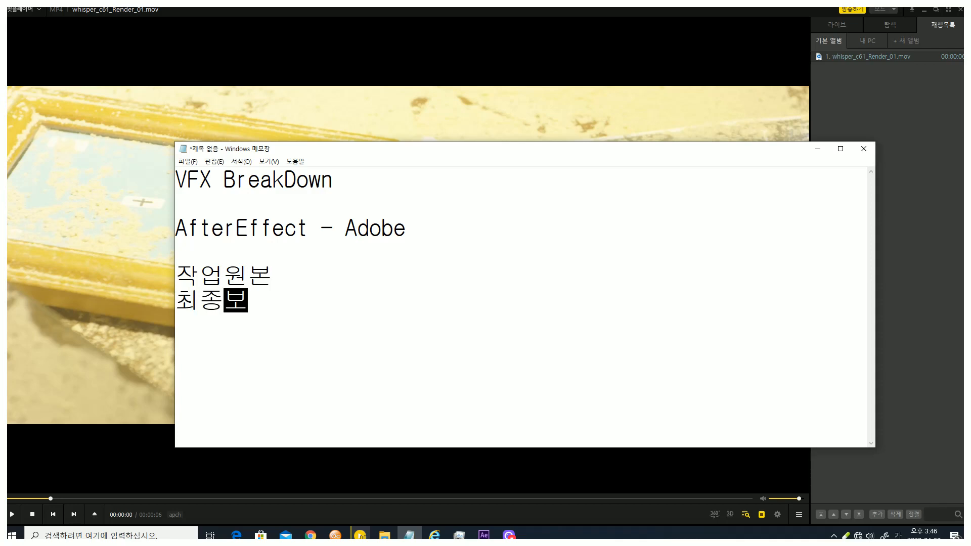
pyautogui.press('Return')
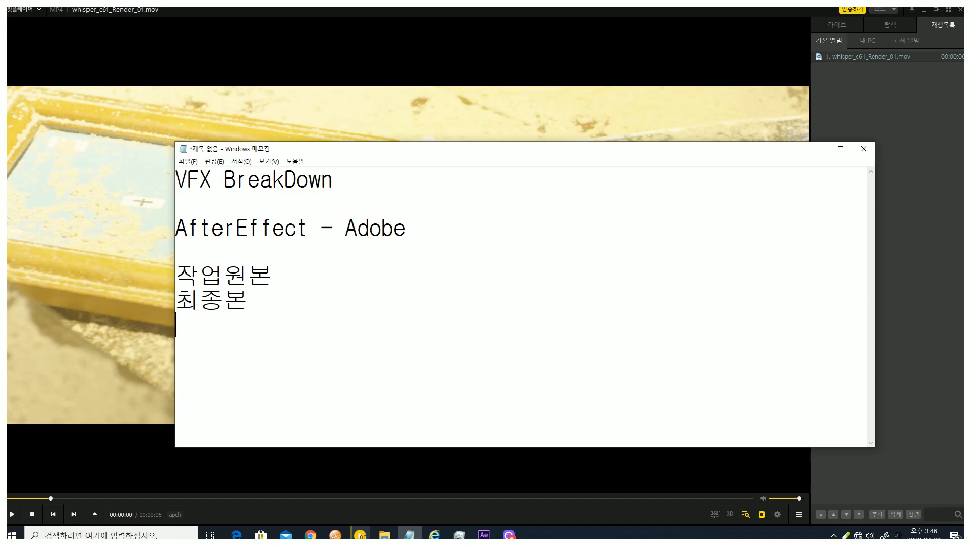
pyautogui.write('진행과정')
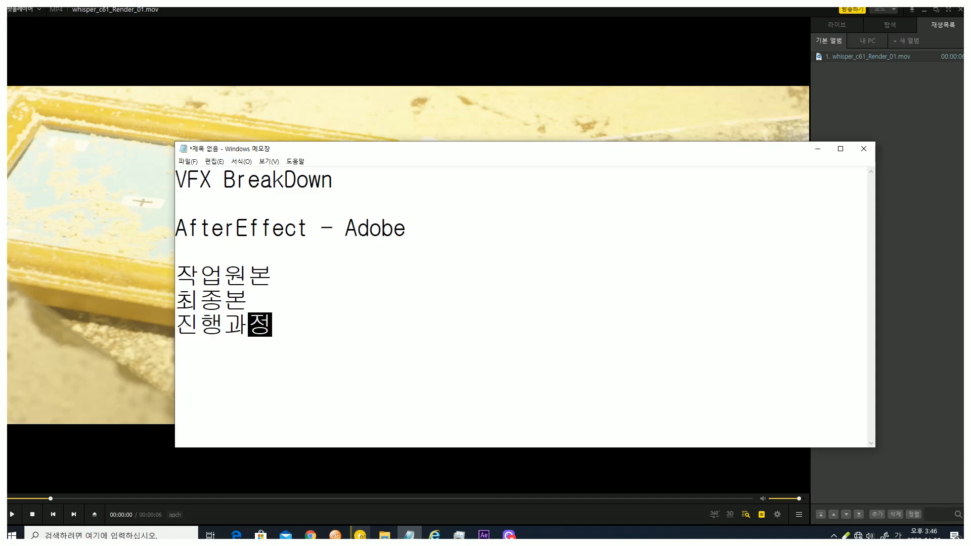
pyautogui.write('영상들')
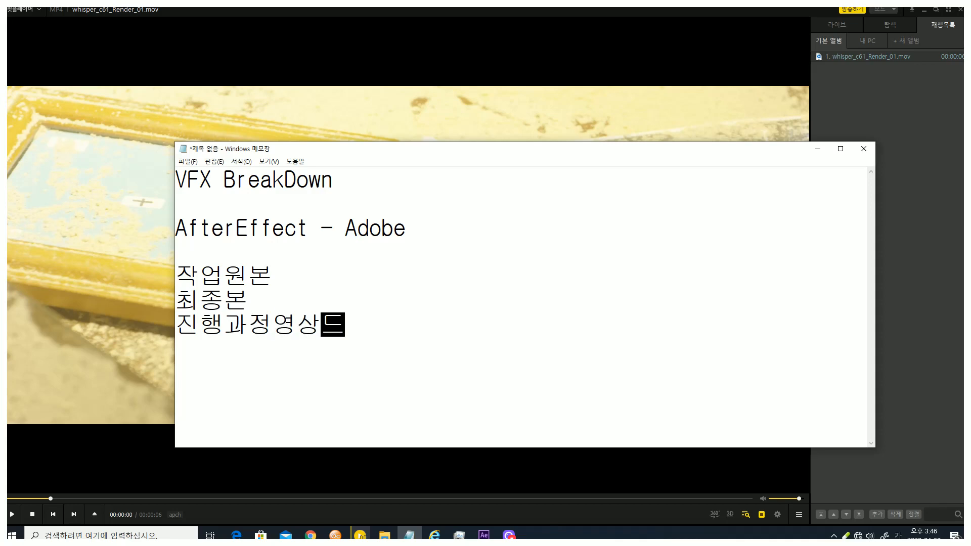
pyautogui.write('.')
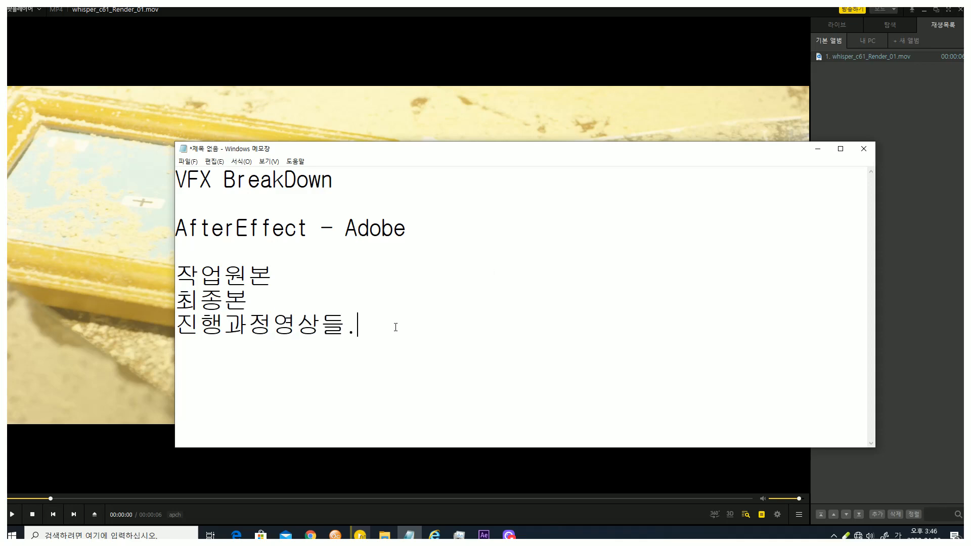
# Move the line 진행과정영상들. up so that it sits between 작업원본 and 최종본
pyautogui.moveTo(395, 327); pyautogui.dragTo(176, 326)
pyautogui.hotkey('ctrl', 'c')
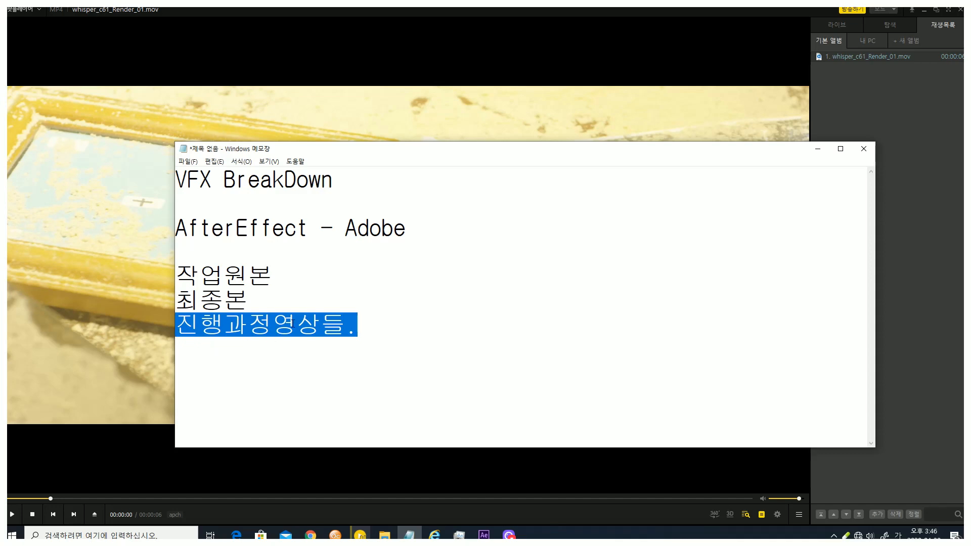
pyautogui.press('Delete')
pyautogui.press('Return')
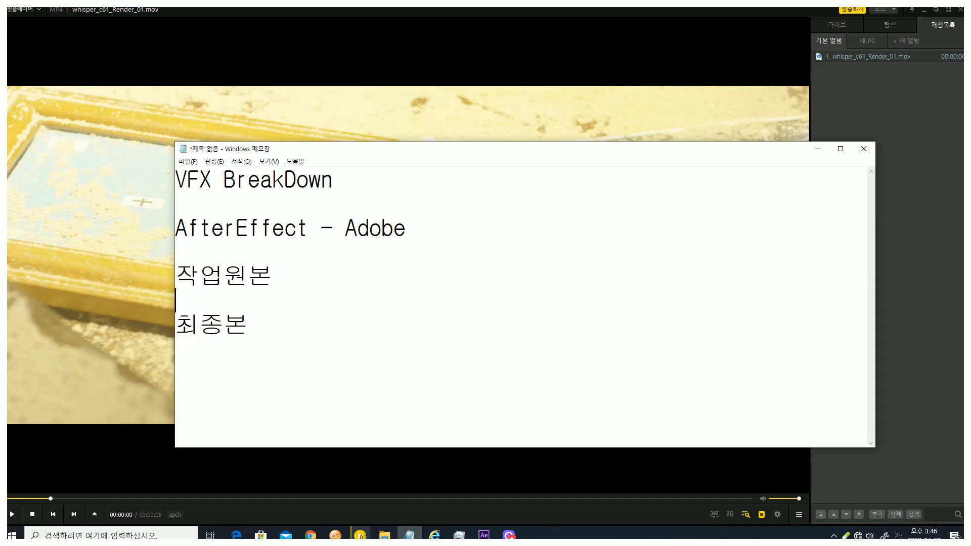
pyautogui.hotkey('ctrl', 'v')
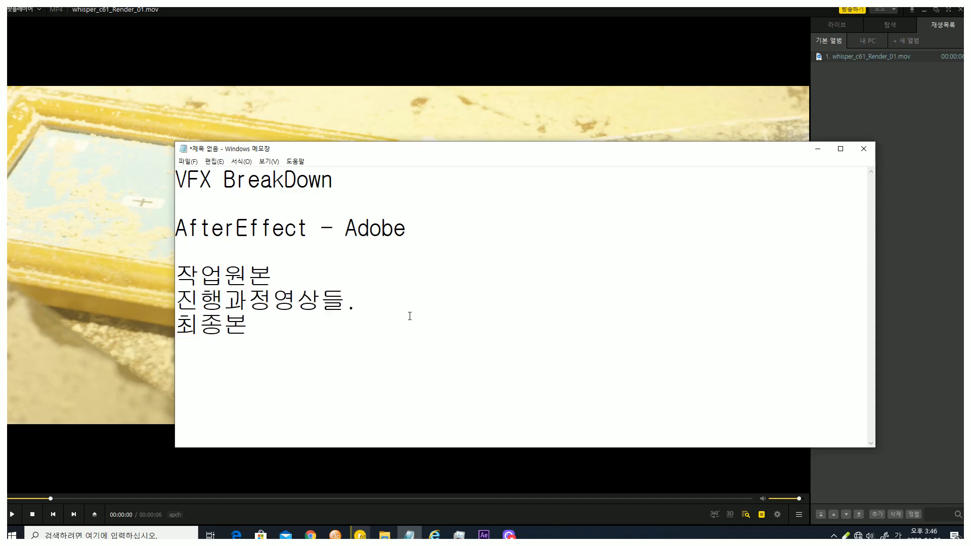
pyautogui.moveTo(287, 327); pyautogui.dragTo(178, 278)
pyautogui.click(339, 327)
pyautogui.moveTo(283, 327); pyautogui.dragTo(178, 278)
pyautogui.moveTo(309, 230); pyautogui.dragTo(178, 230)
# Add the line "길이, 사이즈, 색공간" after a blank line beneath 최종본
pyautogui.click(289, 331)
pyautogui.press('Return')
pyautogui.press('Return')
pyautogui.write('길이, 사이즈, 색공간')
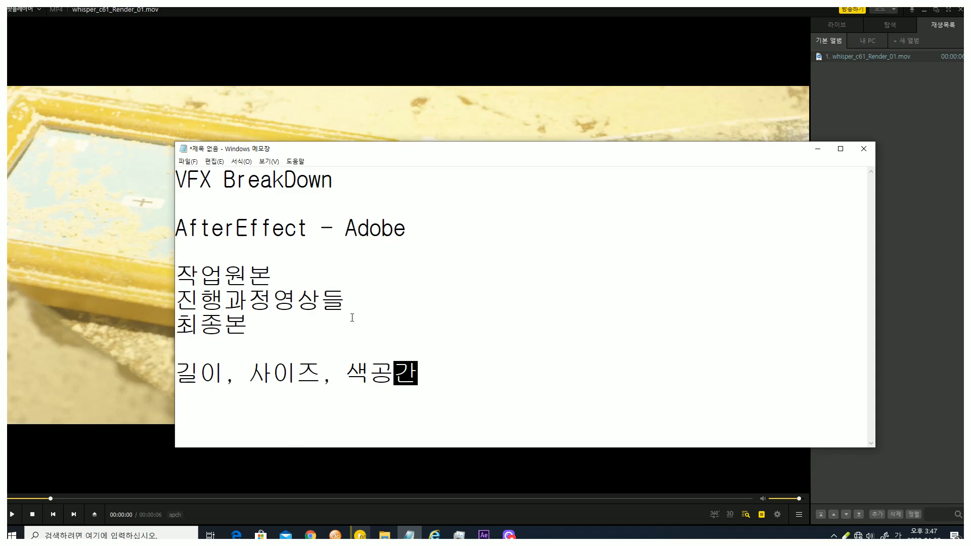
# Switch to the video player, rewind whisper_c61_Render_01.mov to the start, play the breakdown and pause it partway
pyautogui.click(116, 329)
pyautogui.moveTo(42, 498); pyautogui.dragTo(6, 498)
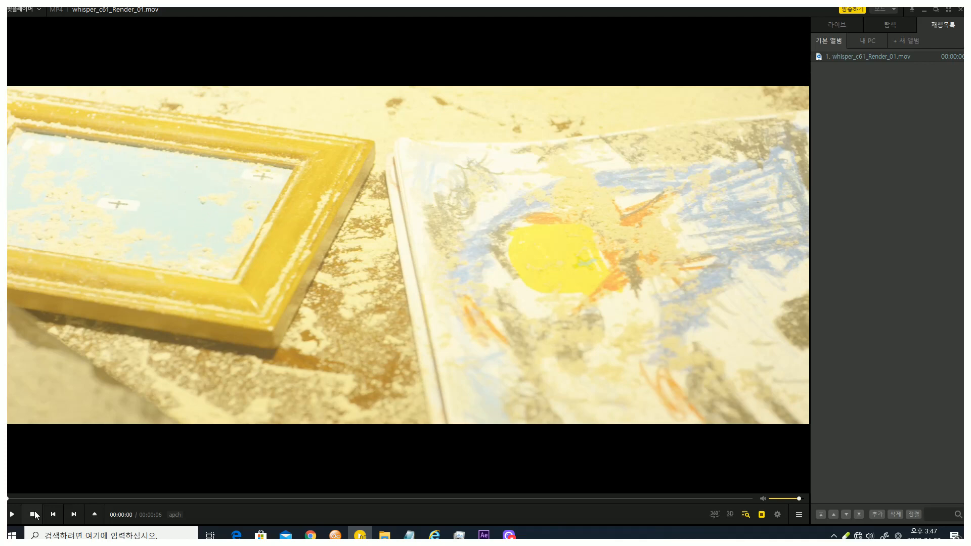
pyautogui.click(12, 517)
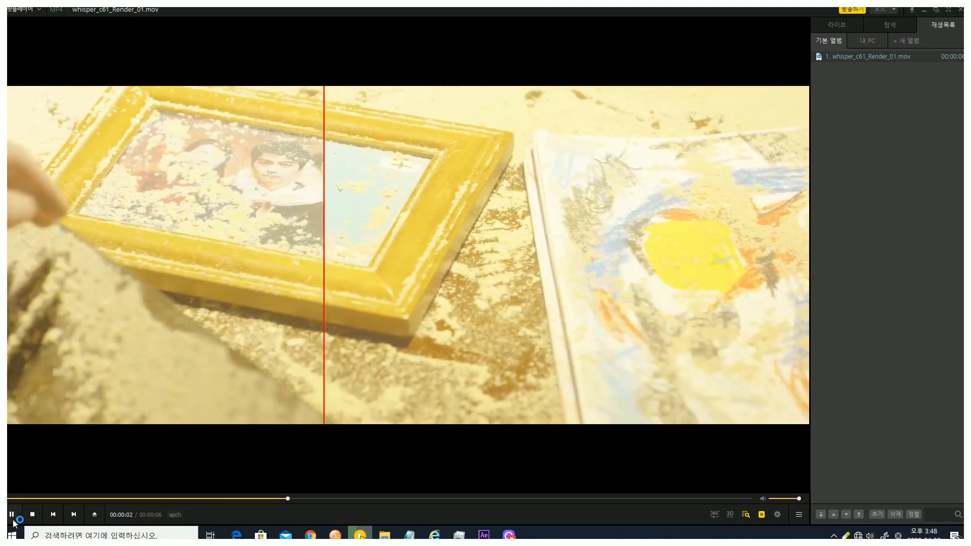
pyautogui.click(635, 110)
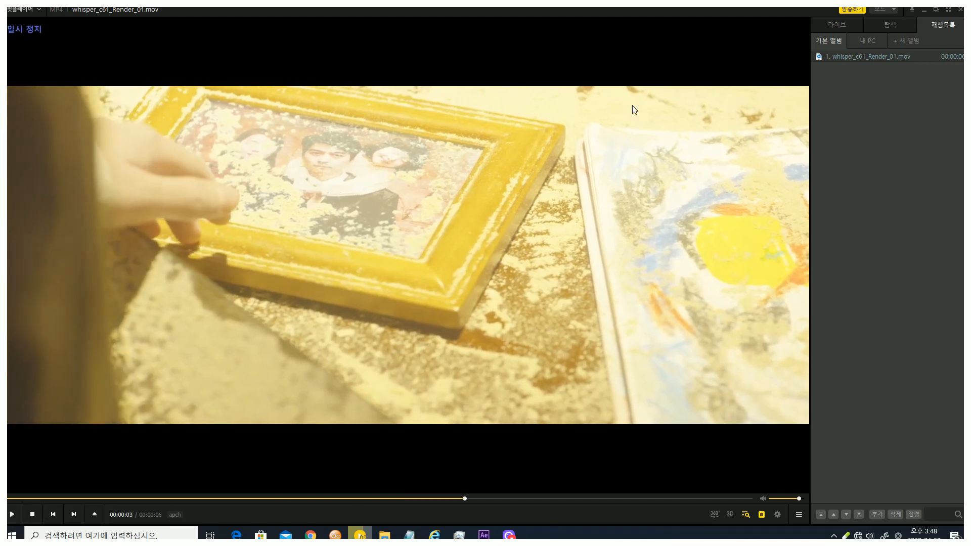
# Switch to After Effects and import whisper_c61_000.mov and whisper_c61_001.mov from the file explorer into the empty project
pyautogui.click(926, 13)
pyautogui.click(113, 255)
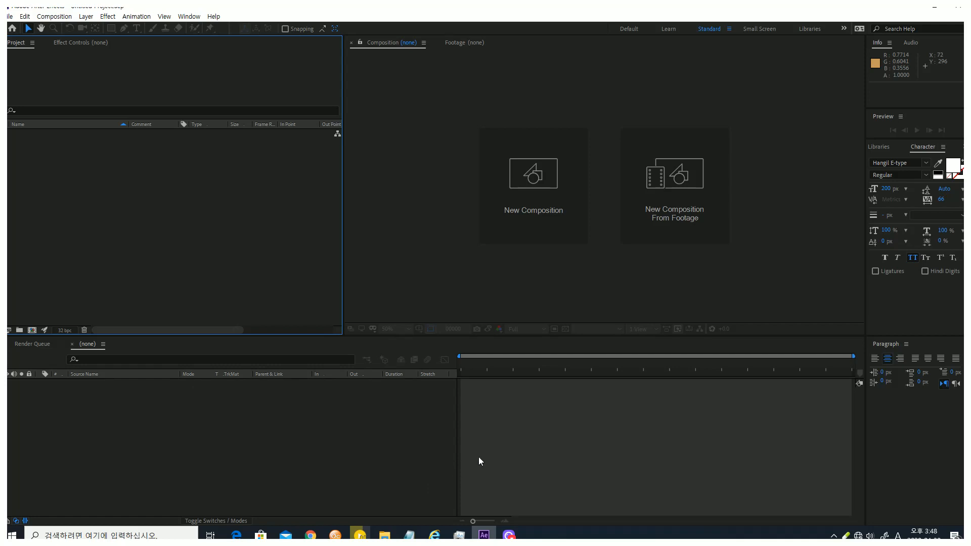
pyautogui.press('super+e')
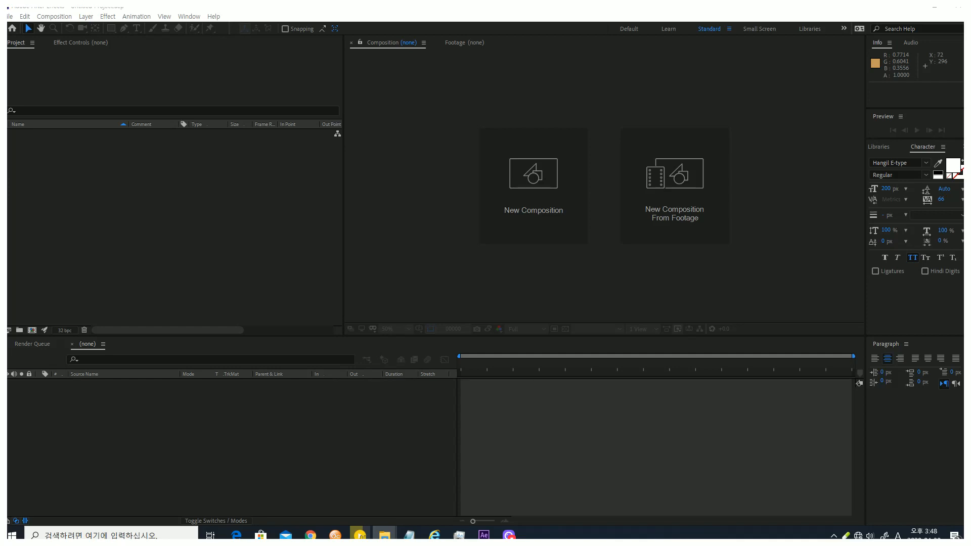
pyautogui.moveTo(966, 283); pyautogui.dragTo(147, 198)
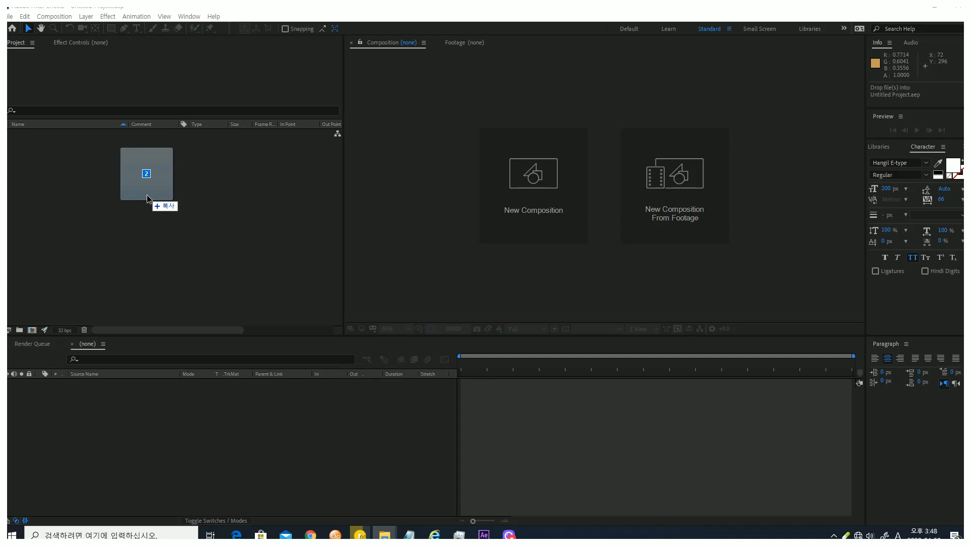
pyautogui.moveTo(148, 199); pyautogui.dragTo(137, 218)
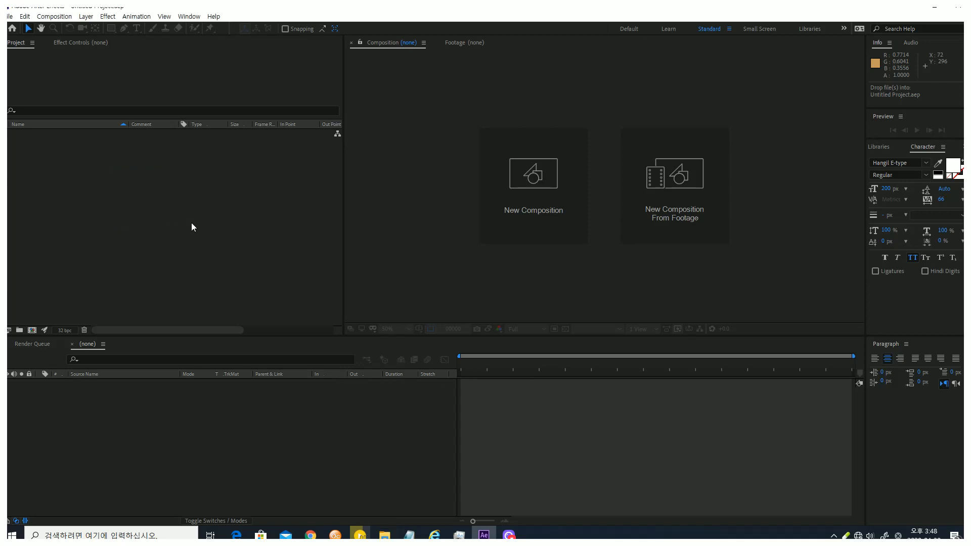
pyautogui.click(105, 187)
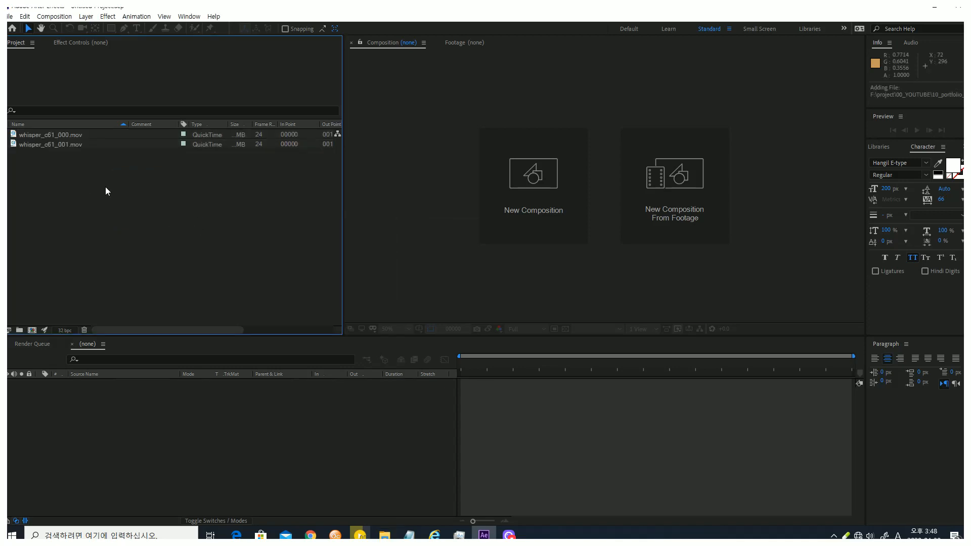
# Preview whisper_c61_000.mov and whisper_c61_001.mov one after the other as footage, ending at the first frame
pyautogui.doubleClick(66, 135)
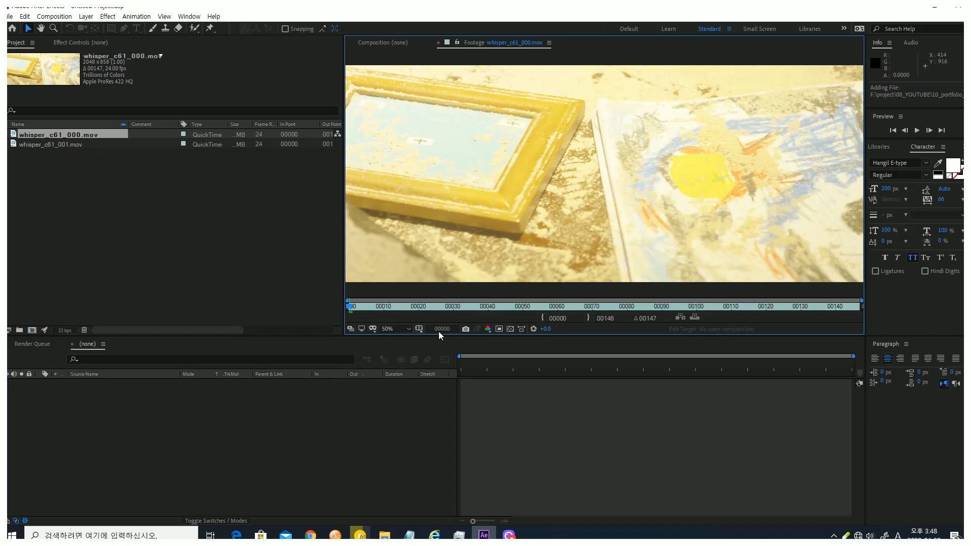
pyautogui.press('space')
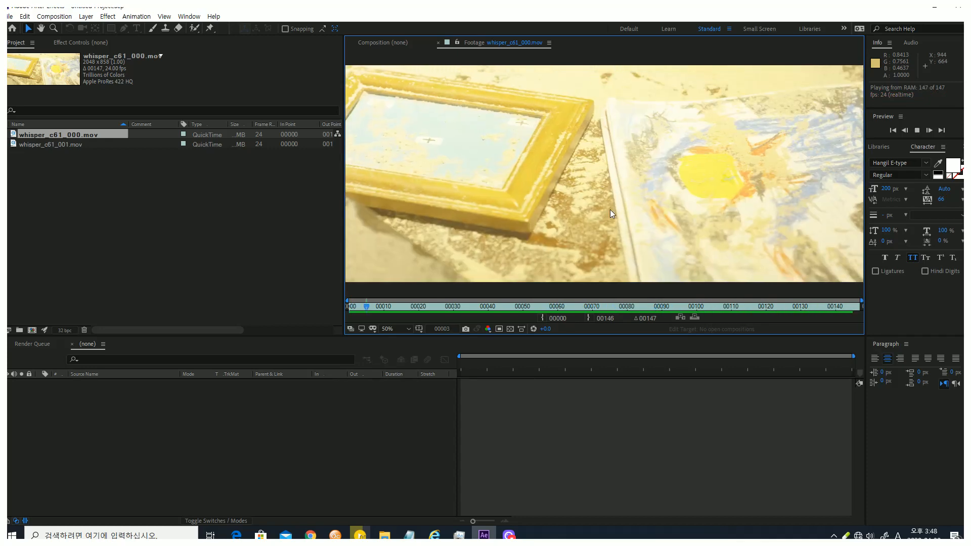
pyautogui.press('space')
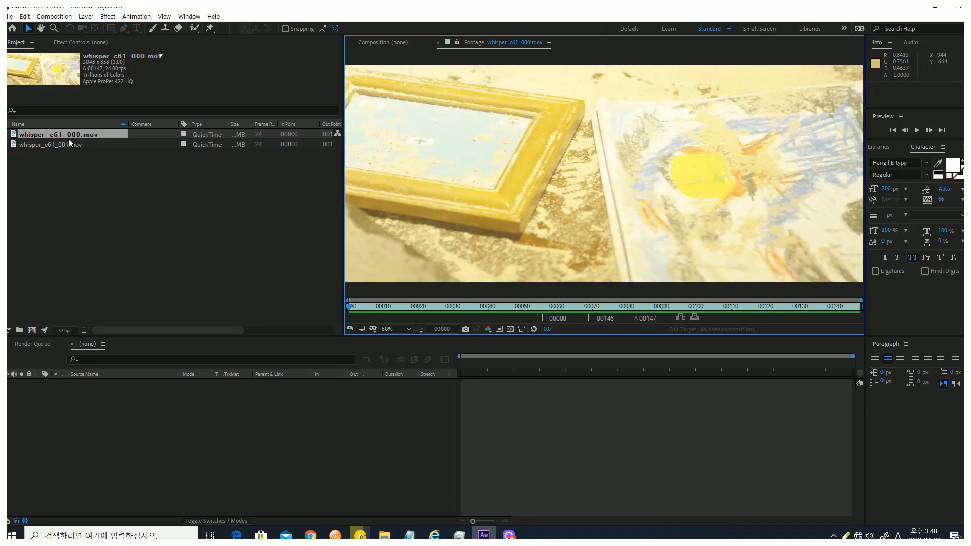
pyautogui.doubleClick(66, 144)
pyautogui.press('space')
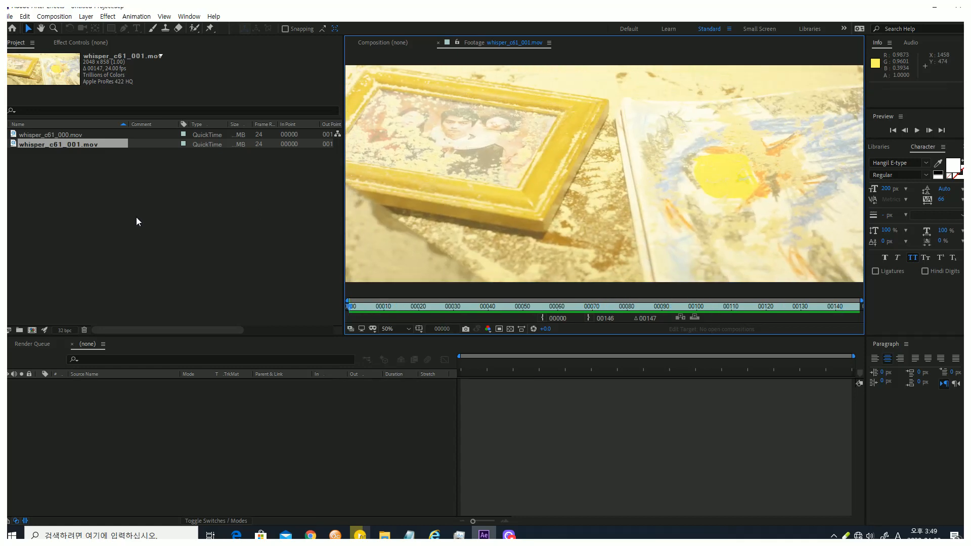
pyautogui.click(139, 223)
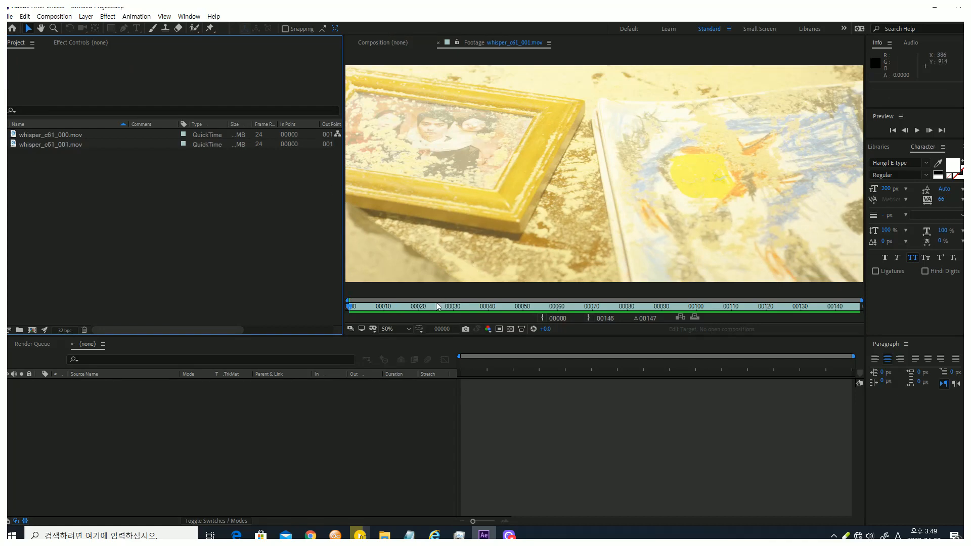
pyautogui.moveTo(350, 307); pyautogui.dragTo(335, 310)
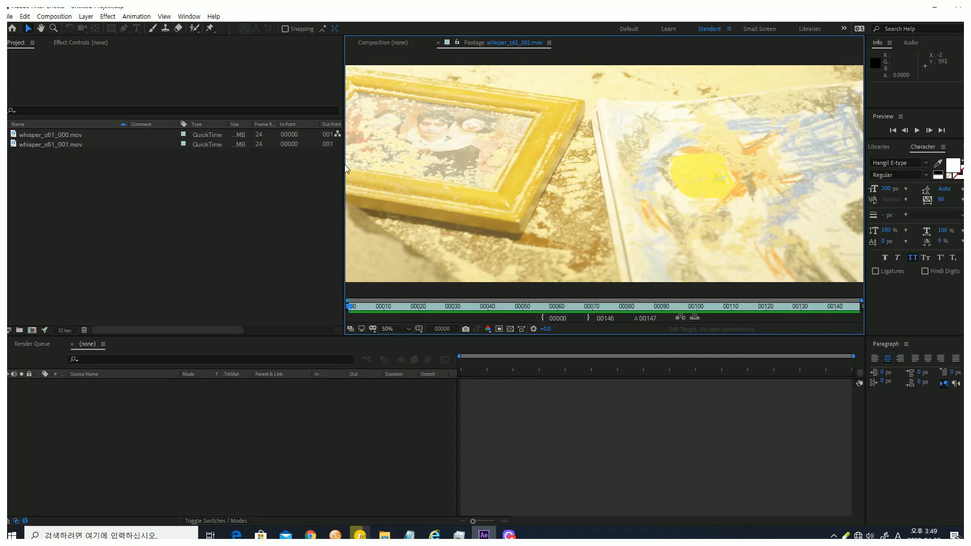
# Widen the project's footage list to reveal all columns and examine the frame rate and in and out points of both clips
pyautogui.moveTo(344, 167); pyautogui.dragTo(574, 161)
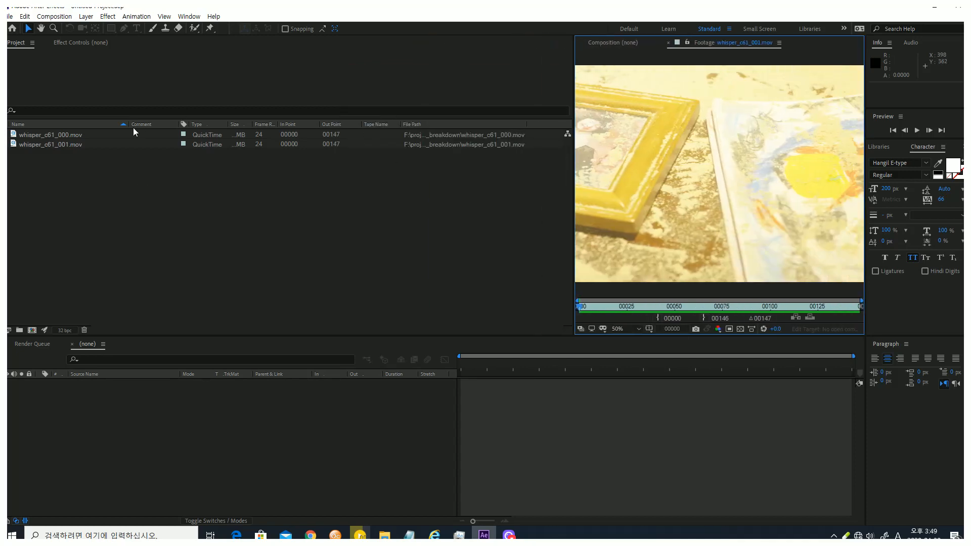
pyautogui.click(87, 136)
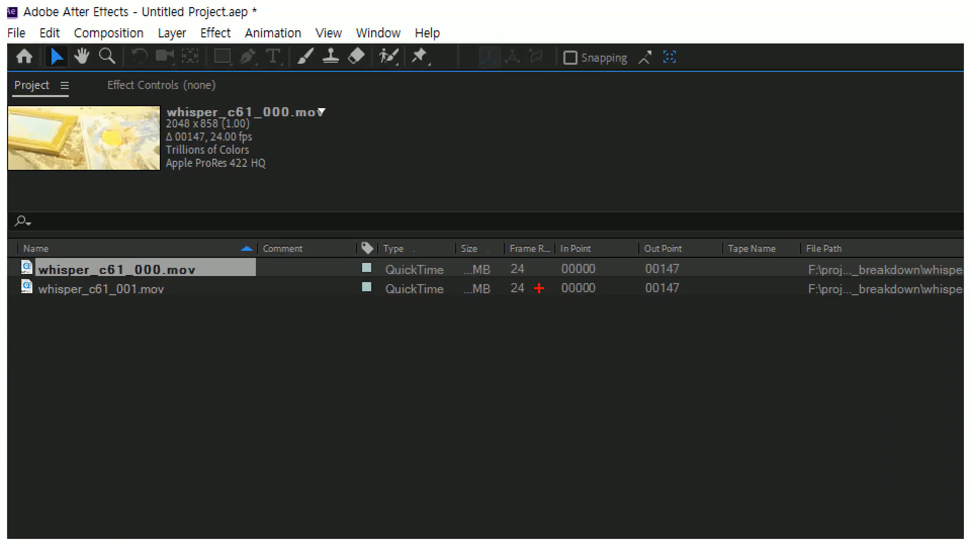
pyautogui.moveTo(529, 278)
pyautogui.mouseDown()
pyautogui.moveTo(529, 249)
pyautogui.moveTo(531, 277)
pyautogui.moveTo(513, 305)
pyautogui.moveTo(516, 284)
pyautogui.moveTo(534, 300)
pyautogui.moveTo(714, 276)
pyautogui.moveTo(688, 252)
pyautogui.moveTo(577, 252)
pyautogui.moveTo(559, 261)
pyautogui.moveTo(556, 288)
pyautogui.moveTo(704, 300)
pyautogui.moveTo(591, 276)
pyautogui.mouseUp()
pyautogui.press('Escape')
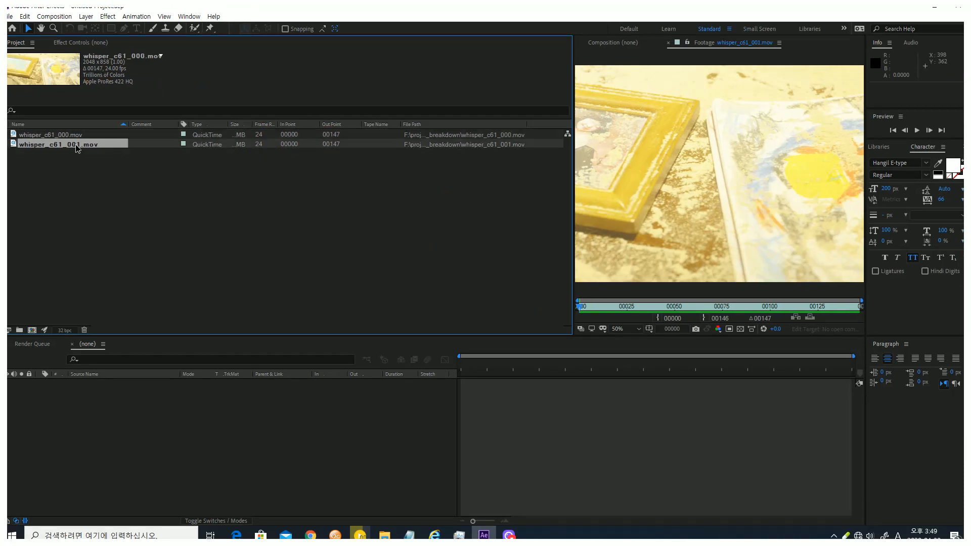
# Narrow the project's footage list to give the footage preview more room
pyautogui.click(79, 145)
pyautogui.moveTo(574, 203); pyautogui.dragTo(357, 201)
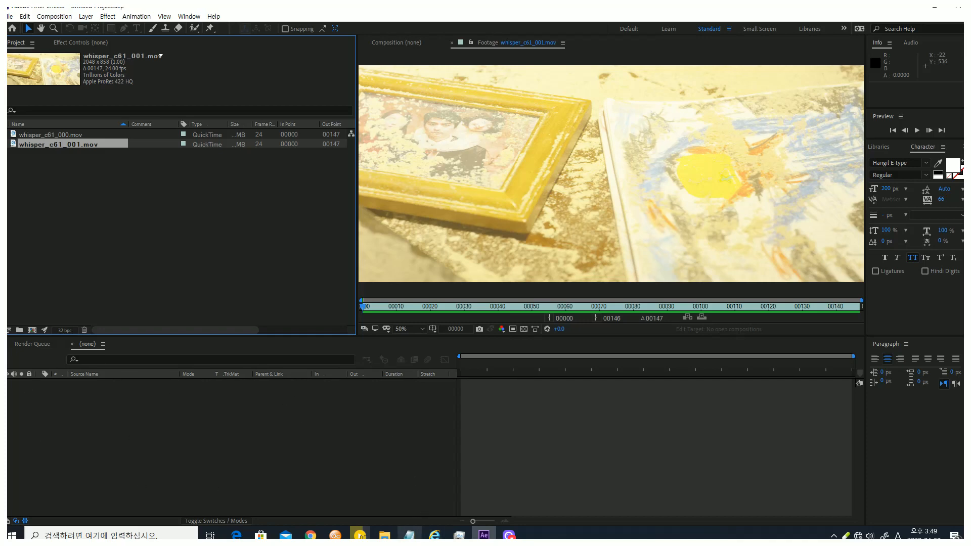
# Open a new Notepad document and write "Composition" in it
pyautogui.rightClick(409, 535)
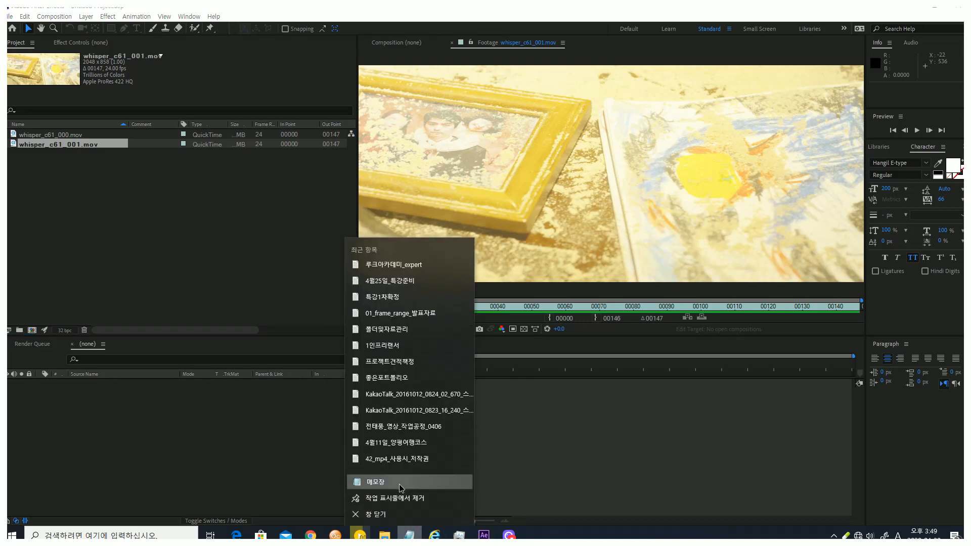
pyautogui.click(400, 483)
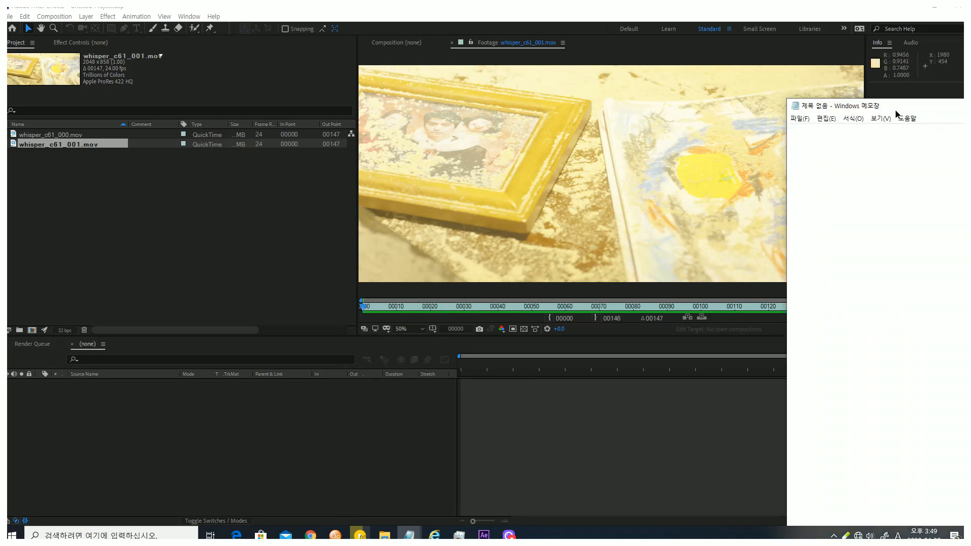
pyautogui.write('Co')
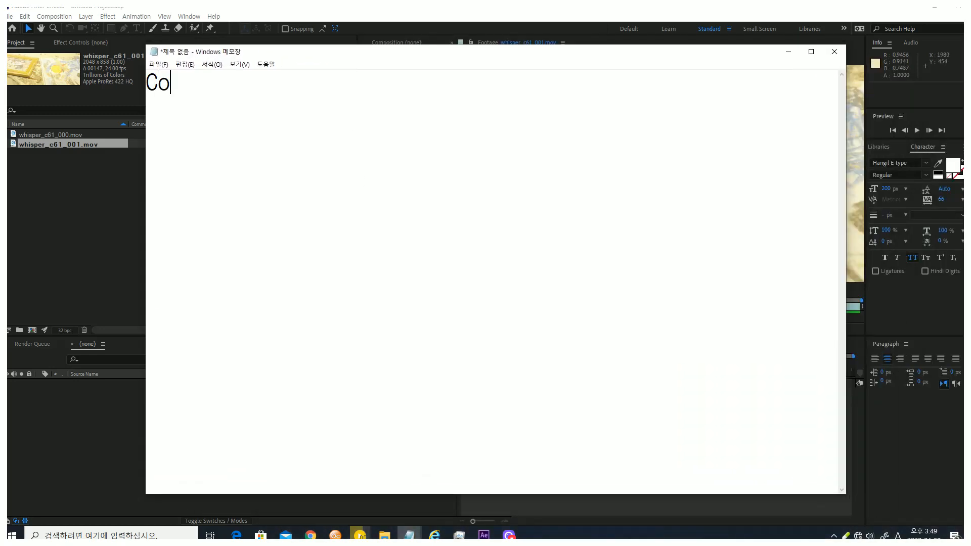
pyautogui.write('mposition')
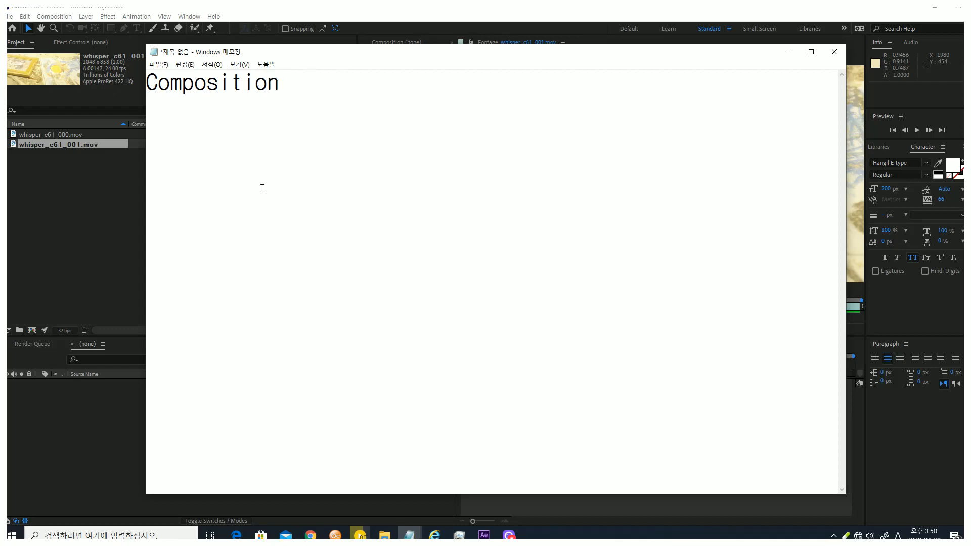
# Switch to After Effects, open the settings for a new composition and close them without creating one
pyautogui.click(114, 208)
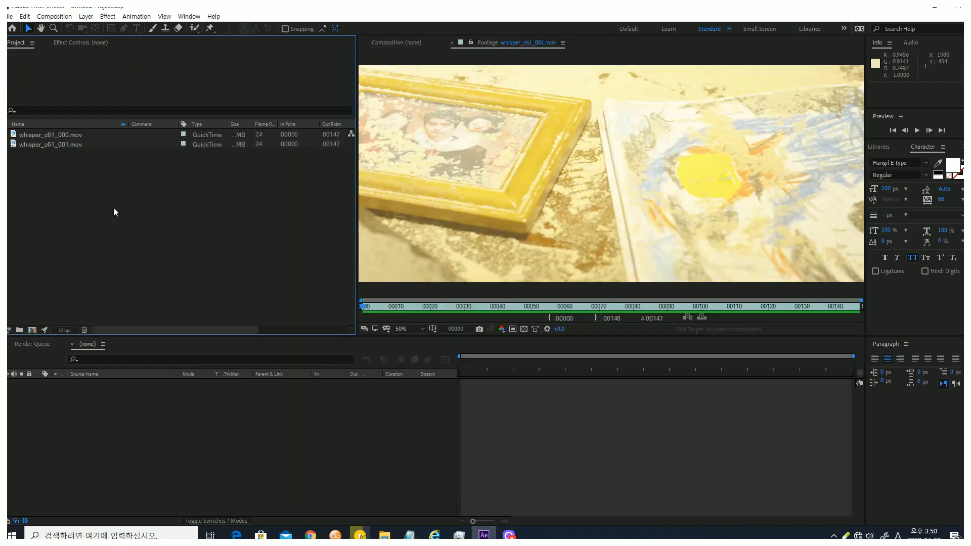
pyautogui.click(54, 16)
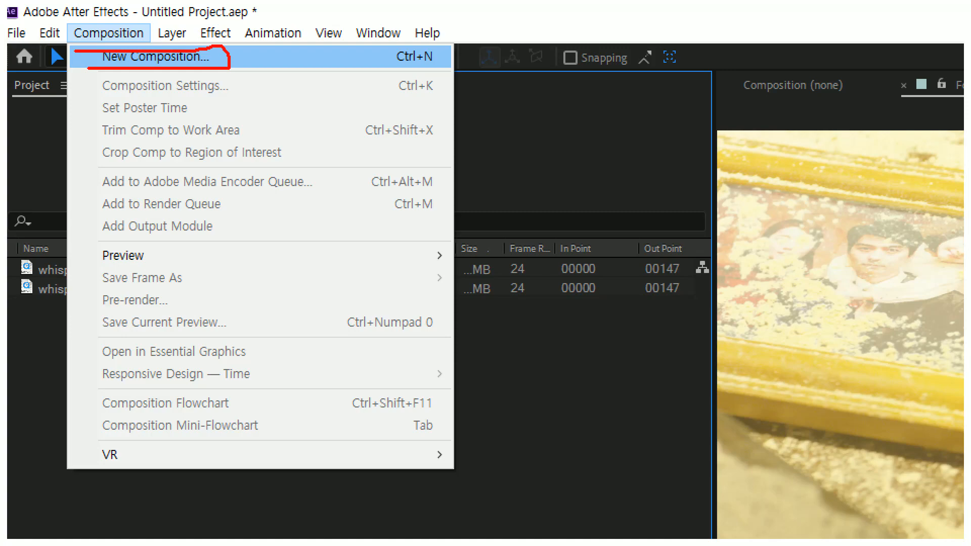
pyautogui.click(155, 56)
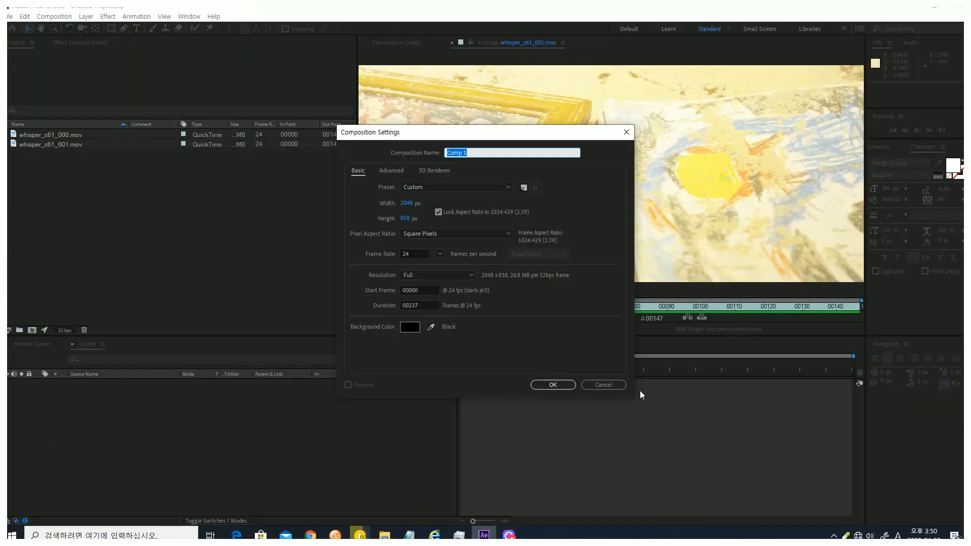
pyautogui.click(603, 384)
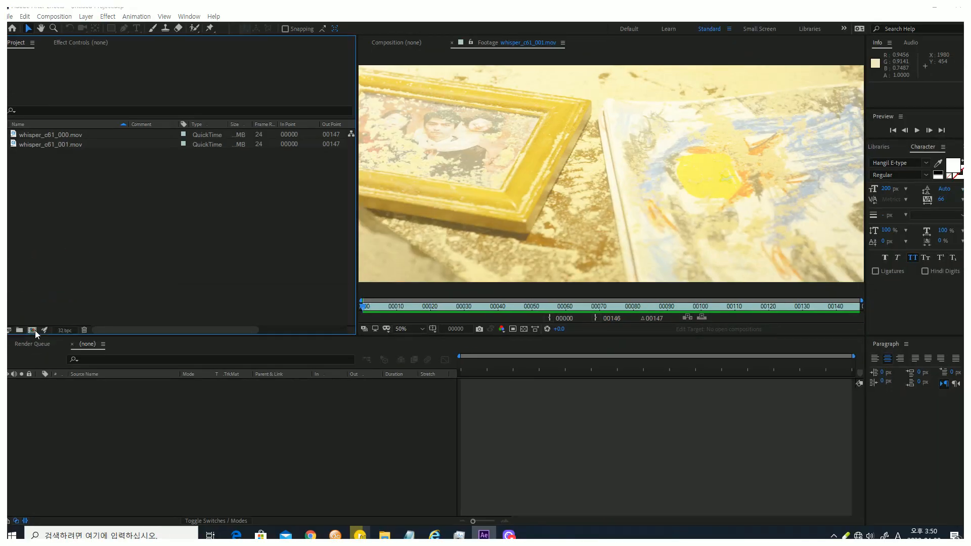
# Examine the width, height, frame rate, start frame and duration in the new composition settings, and cancel
pyautogui.click(33, 330)
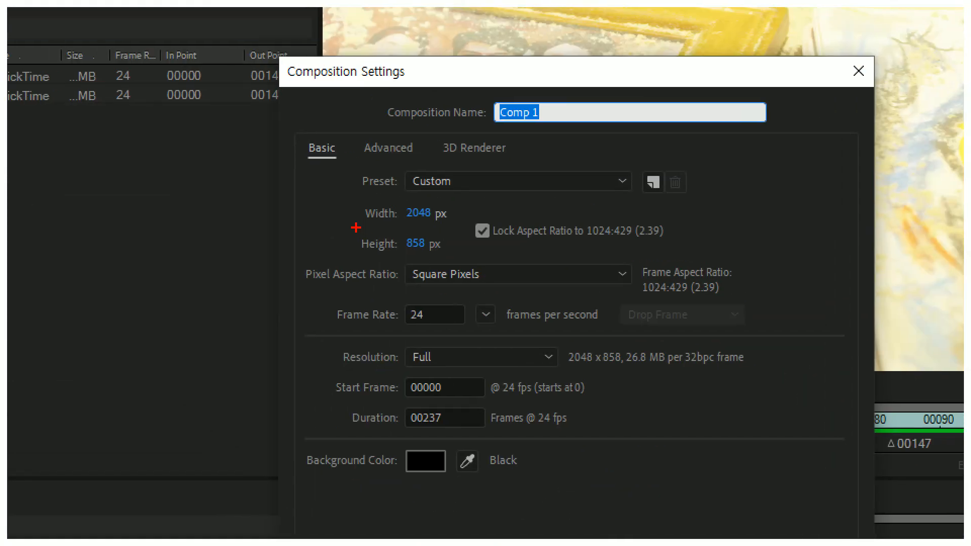
pyautogui.moveTo(455, 230); pyautogui.dragTo(461, 230)
pyautogui.moveTo(371, 258); pyautogui.dragTo(436, 252)
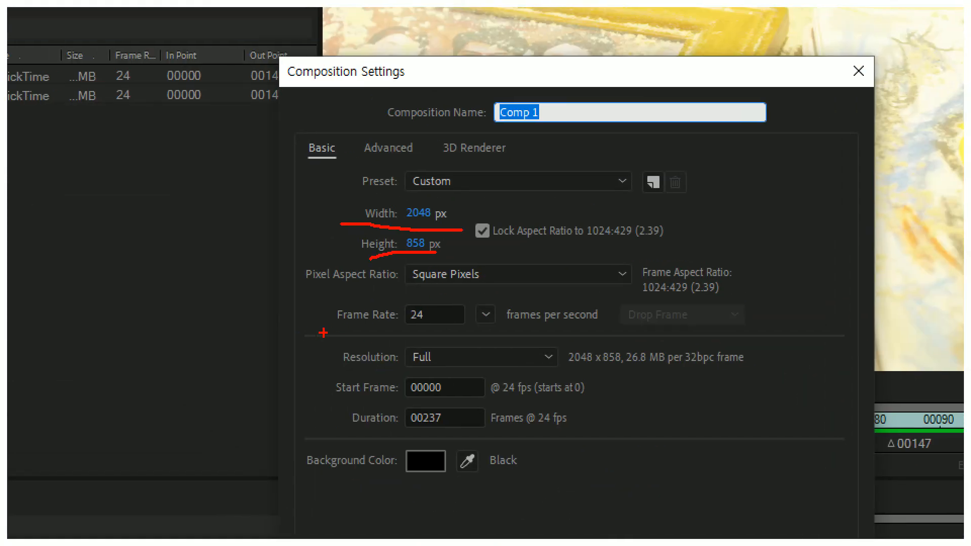
pyautogui.moveTo(328, 332)
pyautogui.mouseDown()
pyautogui.moveTo(492, 327)
pyautogui.moveTo(326, 316)
pyautogui.mouseUp()
pyautogui.moveTo(461, 432)
pyautogui.mouseDown()
pyautogui.moveTo(437, 371)
pyautogui.moveTo(443, 436)
pyautogui.mouseUp()
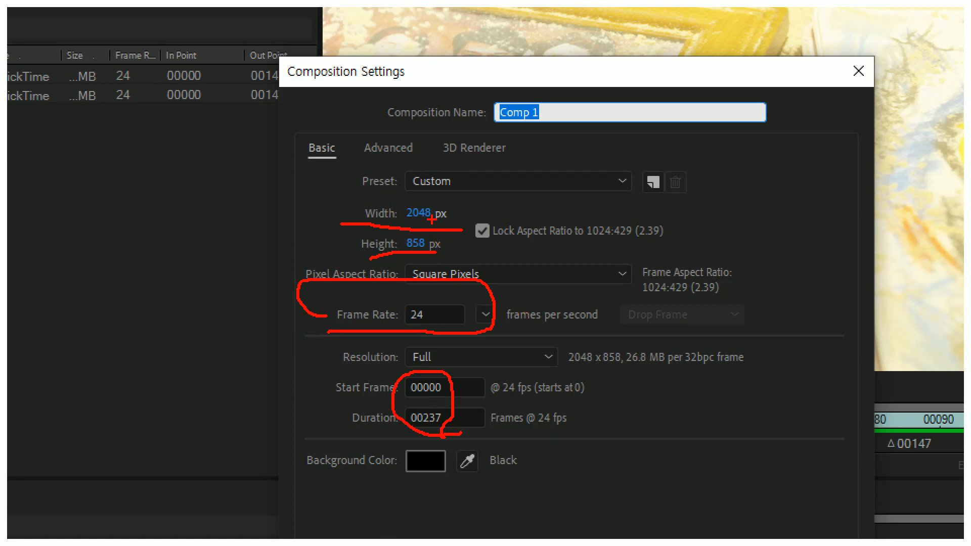
pyautogui.press('Escape')
pyautogui.click(600, 386)
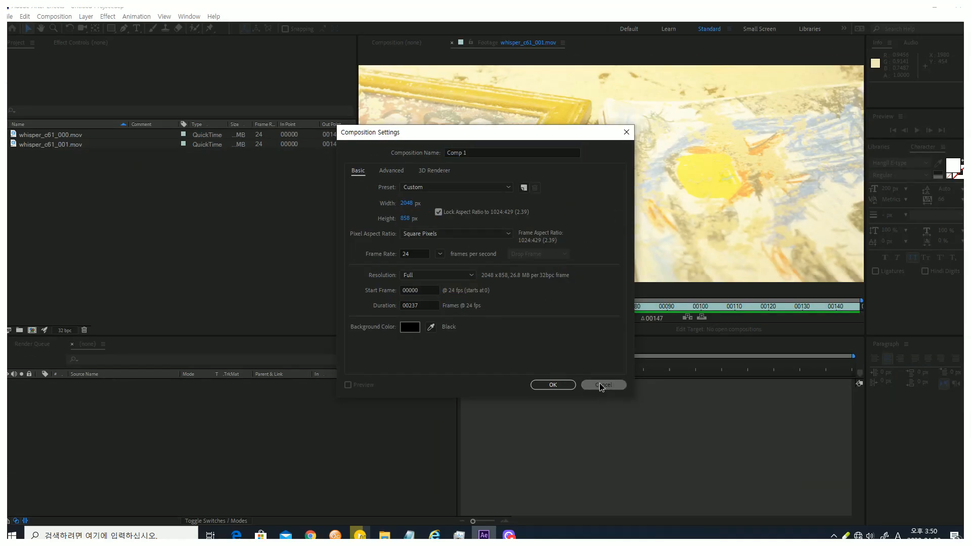
# Create a composition directly from the whisper_c61_000.mov footage
pyautogui.click(81, 135)
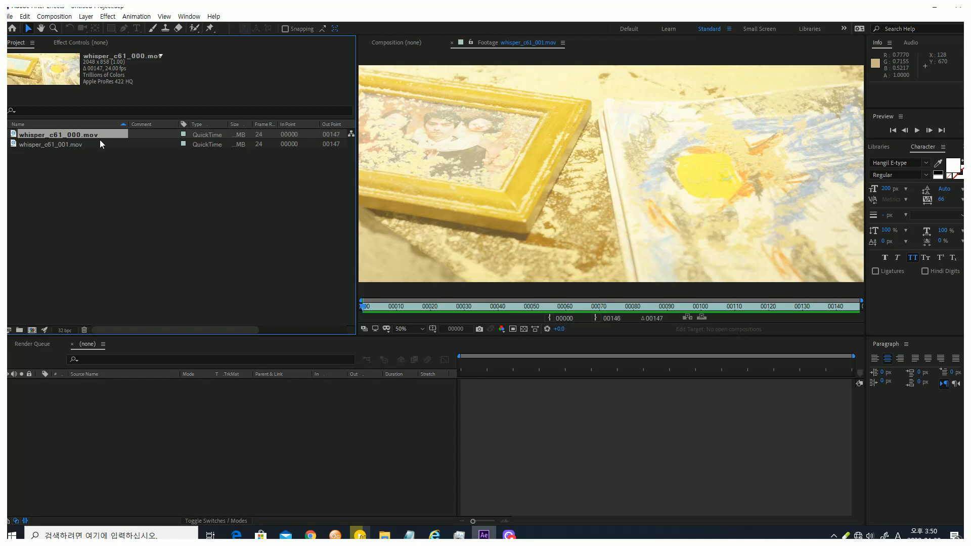
pyautogui.moveTo(90, 133); pyautogui.dragTo(33, 333)
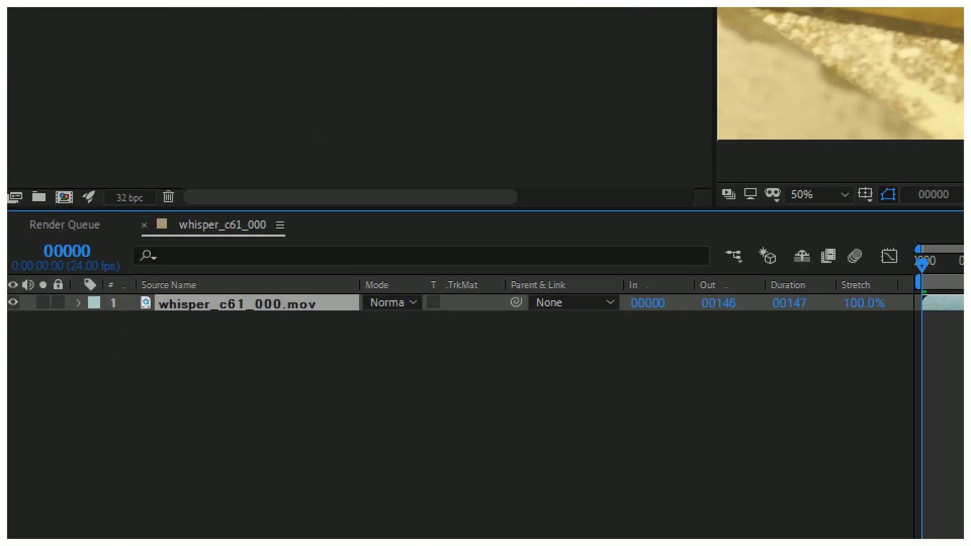
pyautogui.moveTo(309, 227)
pyautogui.mouseDown()
pyautogui.moveTo(163, 221)
pyautogui.moveTo(266, 235)
pyautogui.mouseUp()
pyautogui.moveTo(279, 329)
pyautogui.mouseDown()
pyautogui.moveTo(230, 333)
pyautogui.moveTo(275, 330)
pyautogui.mouseUp()
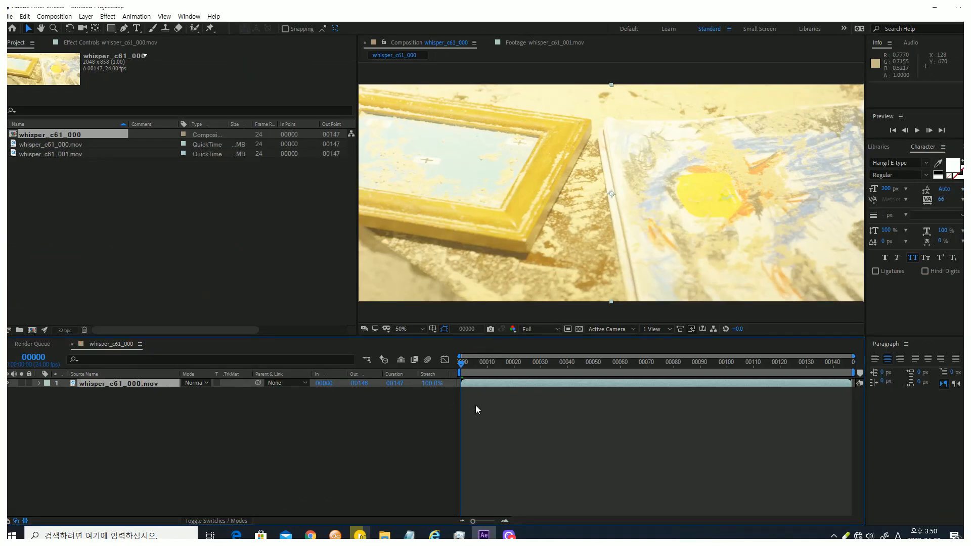
# Scrub through the whisper_c61_000 composition, stop at frame 34 and examine the current time display
pyautogui.moveTo(472, 364); pyautogui.dragTo(406, 372)
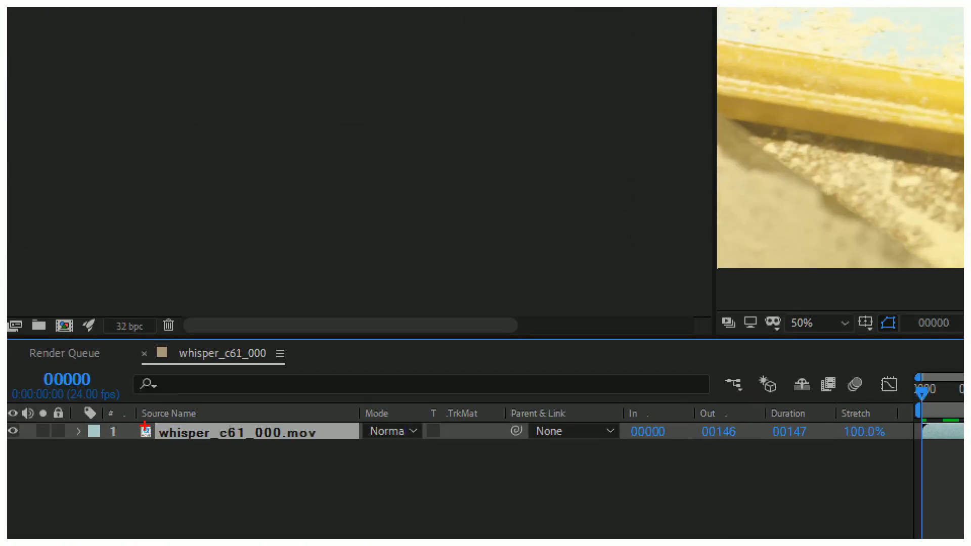
pyautogui.moveTo(151, 404); pyautogui.dragTo(8, 404)
pyautogui.moveTo(9, 365)
pyautogui.mouseDown()
pyautogui.moveTo(160, 371)
pyautogui.moveTo(162, 413)
pyautogui.mouseUp()
pyautogui.press('Escape')
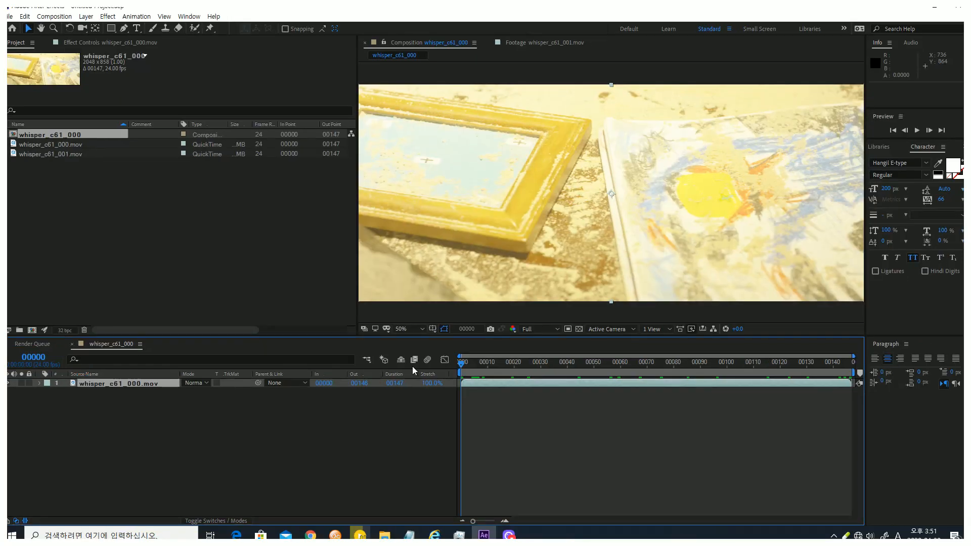
pyautogui.moveTo(462, 364); pyautogui.dragTo(551, 364)
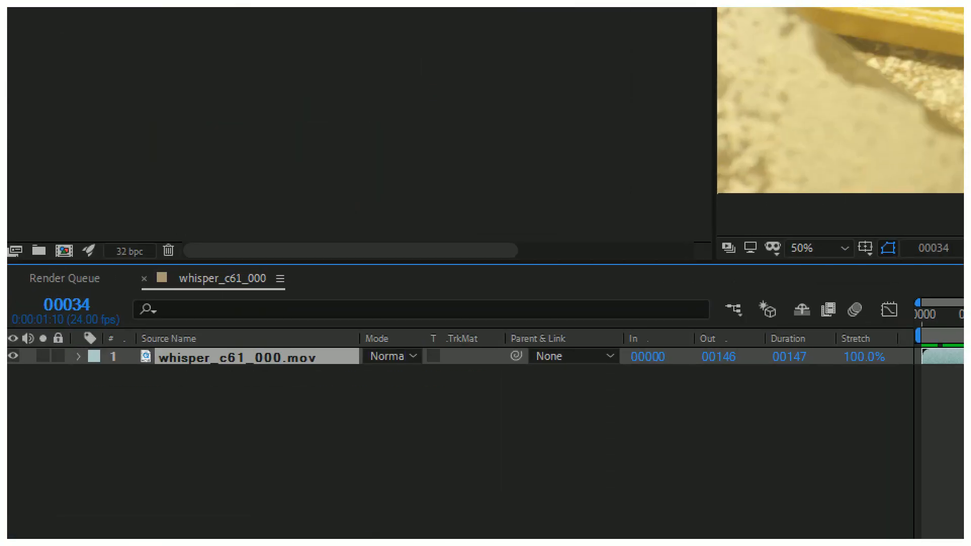
pyautogui.moveTo(84, 288)
pyautogui.mouseDown()
pyautogui.moveTo(15, 302)
pyautogui.moveTo(109, 316)
pyautogui.moveTo(81, 288)
pyautogui.mouseUp()
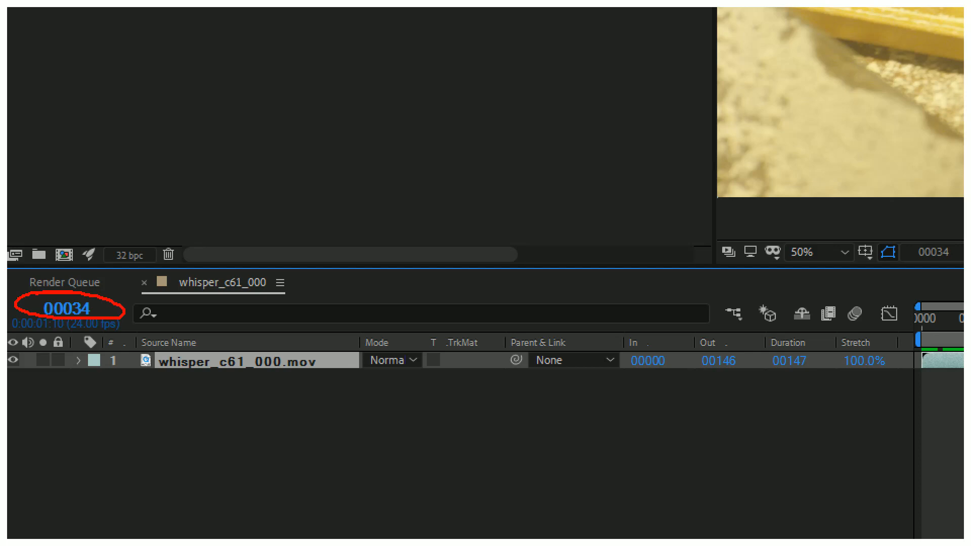
pyautogui.moveTo(7, 331)
pyautogui.mouseDown()
pyautogui.moveTo(111, 335)
pyautogui.moveTo(124, 316)
pyautogui.moveTo(11, 315)
pyautogui.mouseUp()
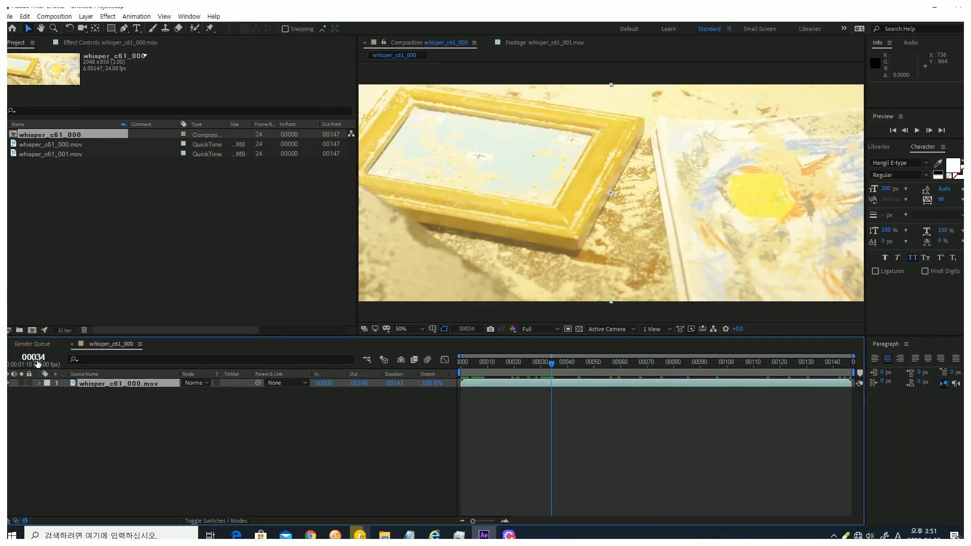
# Switch the time display from frames to timecode, compare both readings, and switch it back to frames
pyautogui.keyDown('ctrl'); pyautogui.click(67, 307); pyautogui.keyUp('ctrl')
pyautogui.click(94, 460)
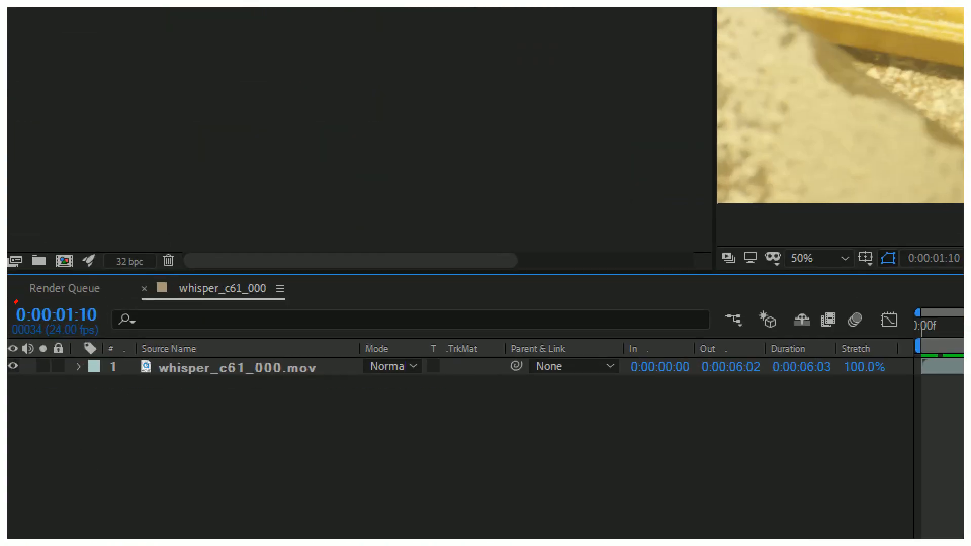
pyautogui.moveTo(16, 302)
pyautogui.mouseDown()
pyautogui.moveTo(121, 326)
pyautogui.moveTo(66, 294)
pyautogui.moveTo(14, 330)
pyautogui.mouseUp()
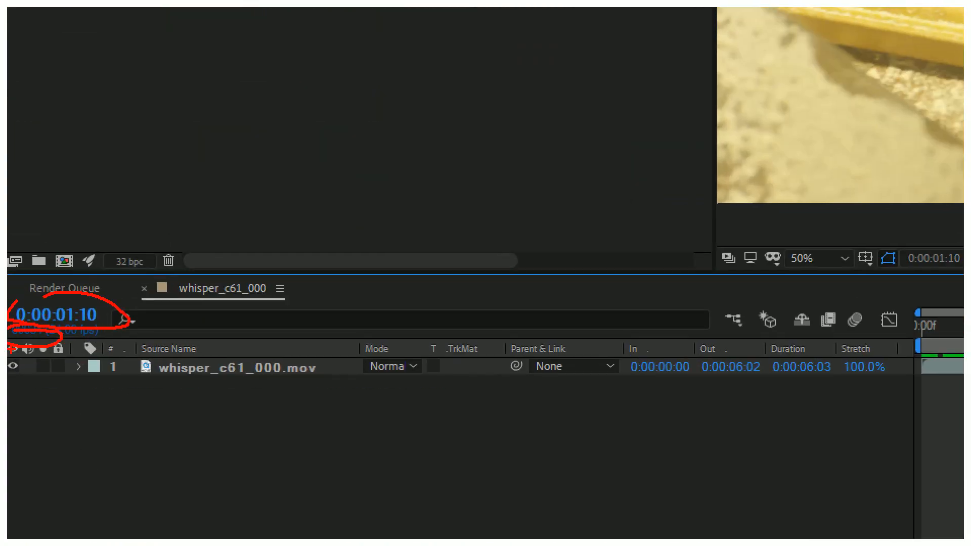
pyautogui.press('Escape')
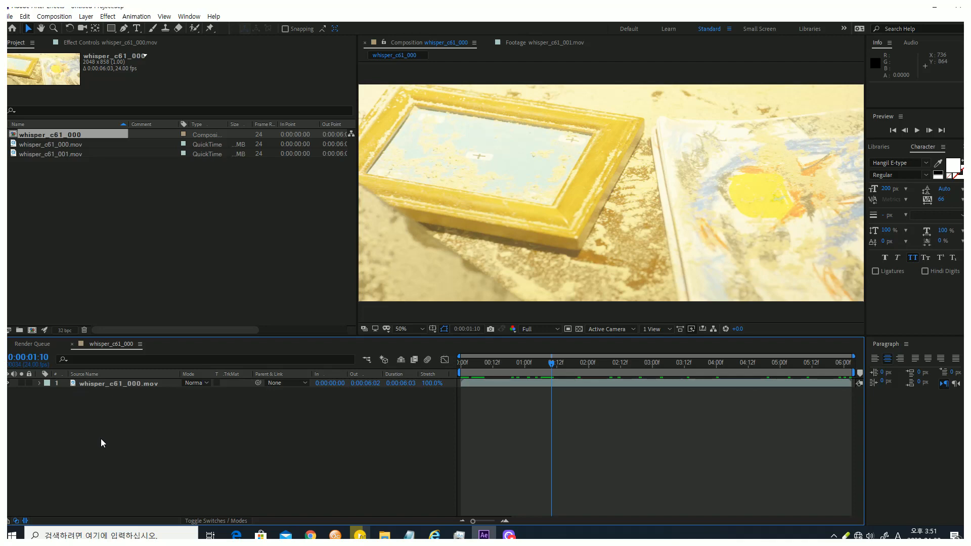
pyautogui.keyDown('ctrl'); pyautogui.click(33, 360); pyautogui.keyUp('ctrl')
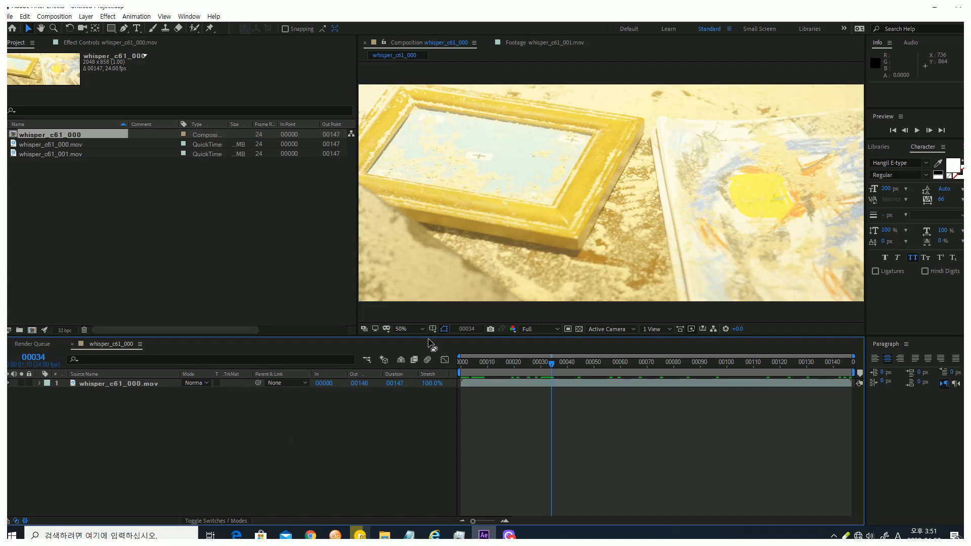
# Return to the first frame and add whisper_c61_001.mov as a layer below whisper_c61_000.mov in the composition
pyautogui.press('Home')
pyautogui.moveTo(468, 362); pyautogui.dragTo(445, 390)
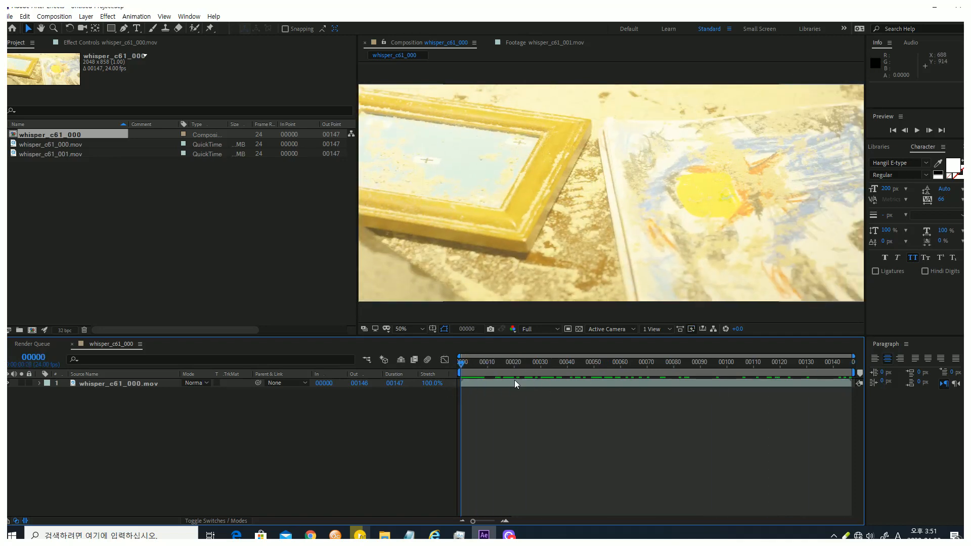
pyautogui.click(70, 157)
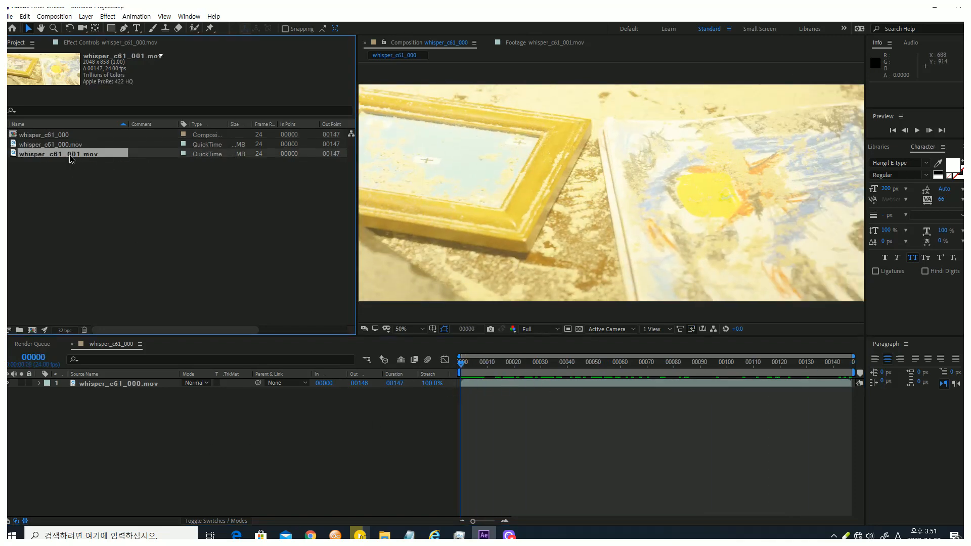
pyautogui.moveTo(69, 154); pyautogui.dragTo(151, 386)
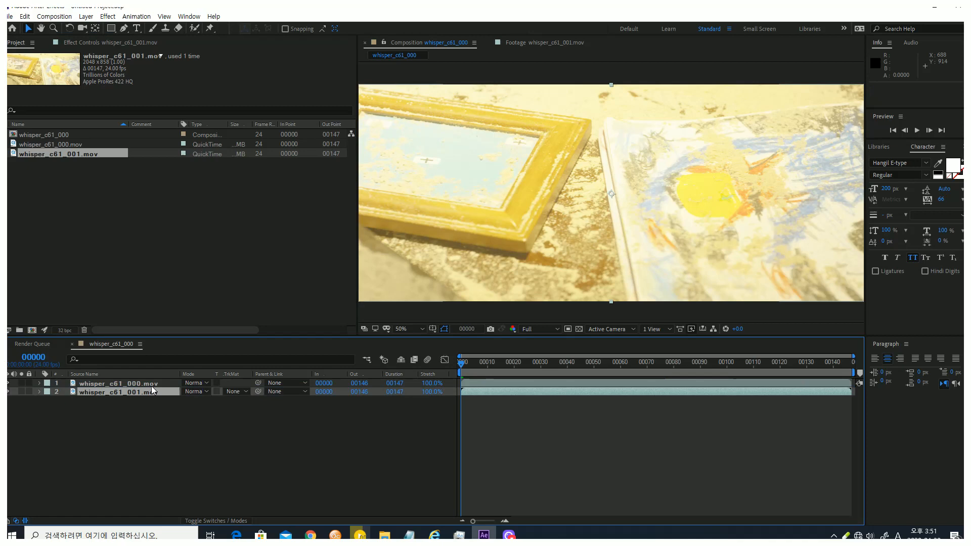
pyautogui.click(121, 422)
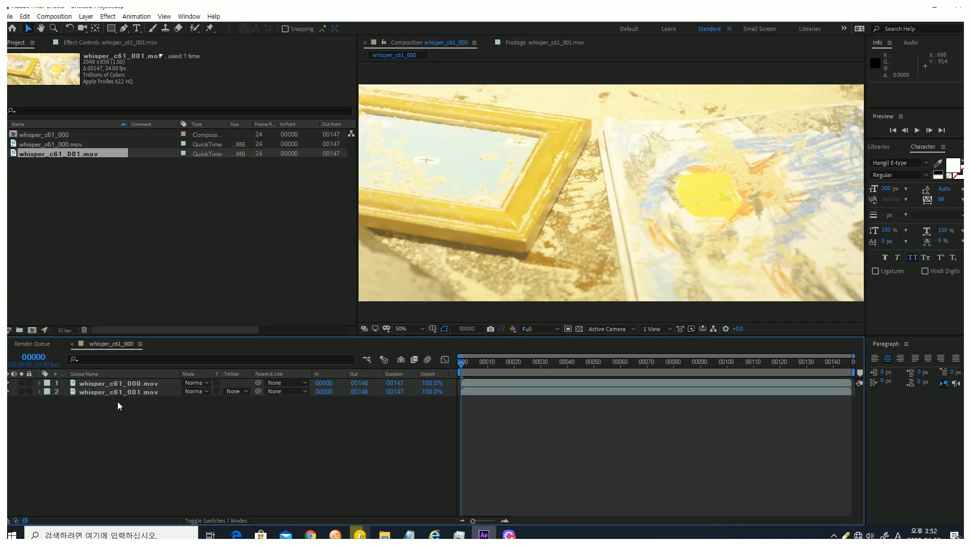
# Compare both layers by scrubbing to frame 59, hiding whisper_c61_000.mov, returning to the first frame and showing it again
pyautogui.moveTo(475, 363); pyautogui.dragTo(618, 384)
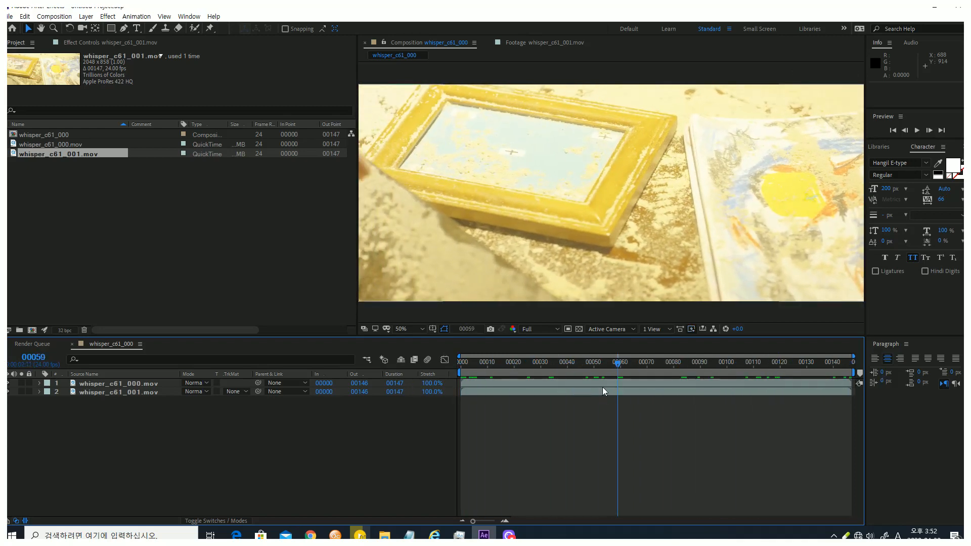
pyautogui.click(605, 384)
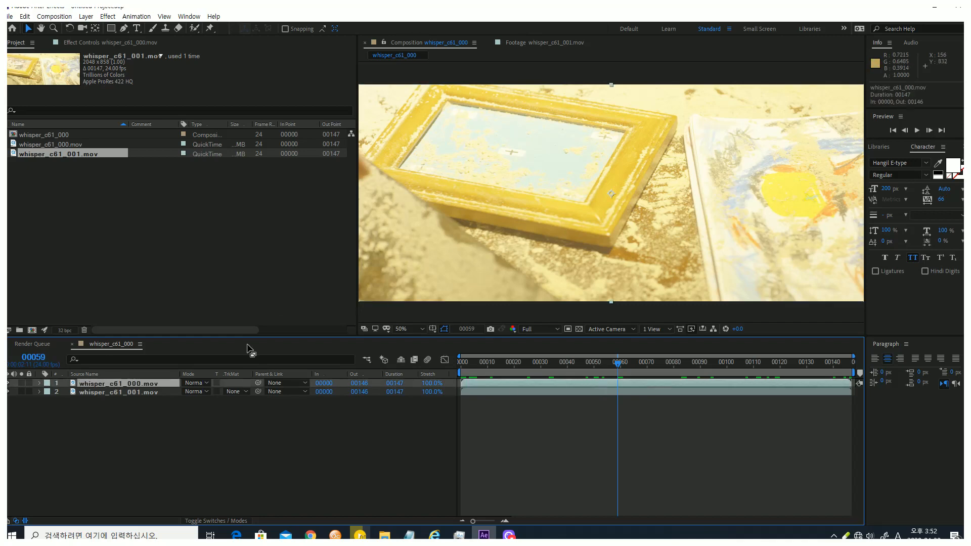
pyautogui.click(9, 383)
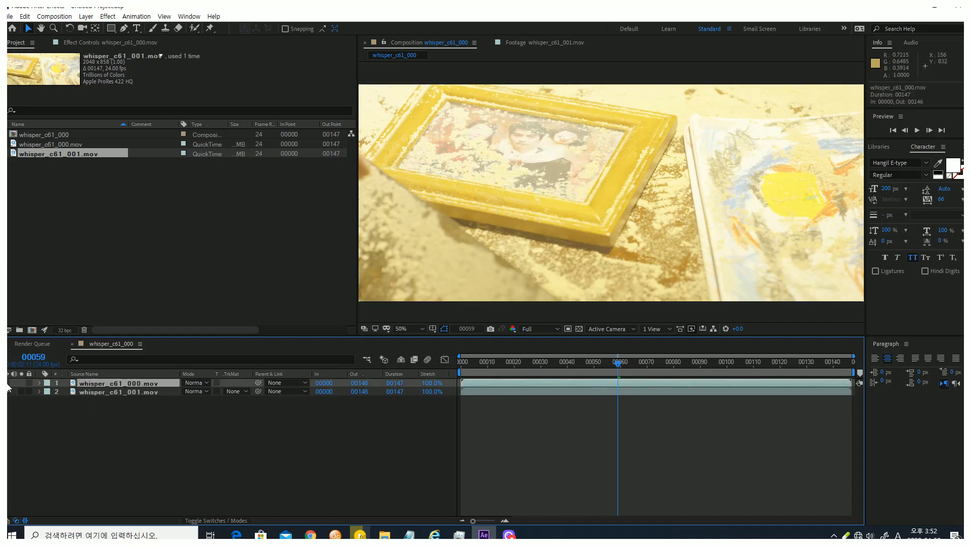
pyautogui.moveTo(586, 361); pyautogui.dragTo(416, 399)
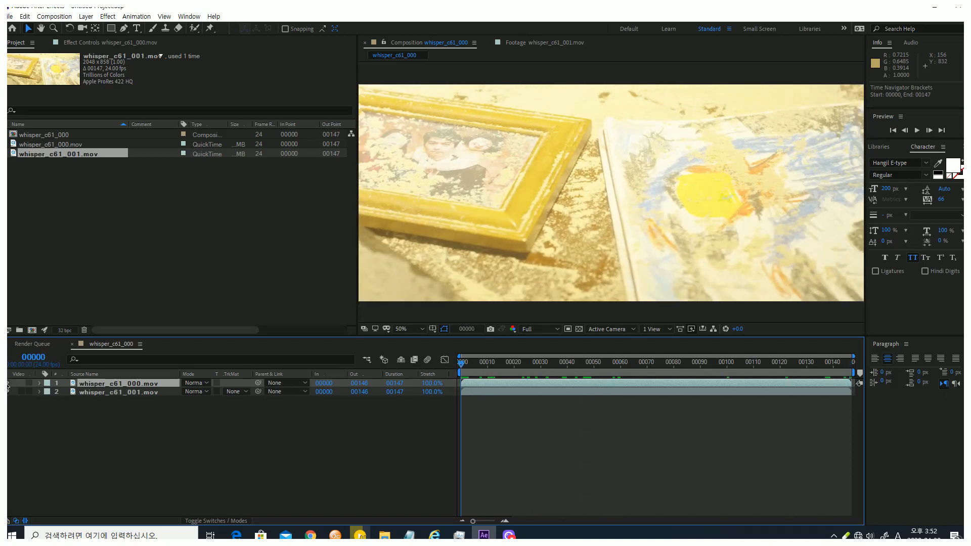
pyautogui.click(14, 383)
# Select the whisper_c61_000.mov layer and scrub the composition to frame 62
pyautogui.click(124, 435)
pyautogui.click(147, 383)
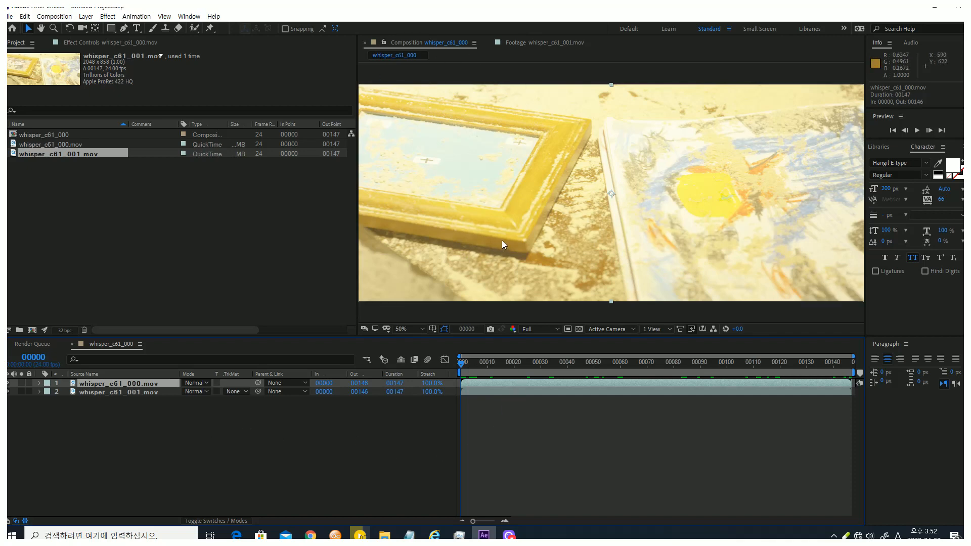
pyautogui.moveTo(468, 371); pyautogui.dragTo(627, 372)
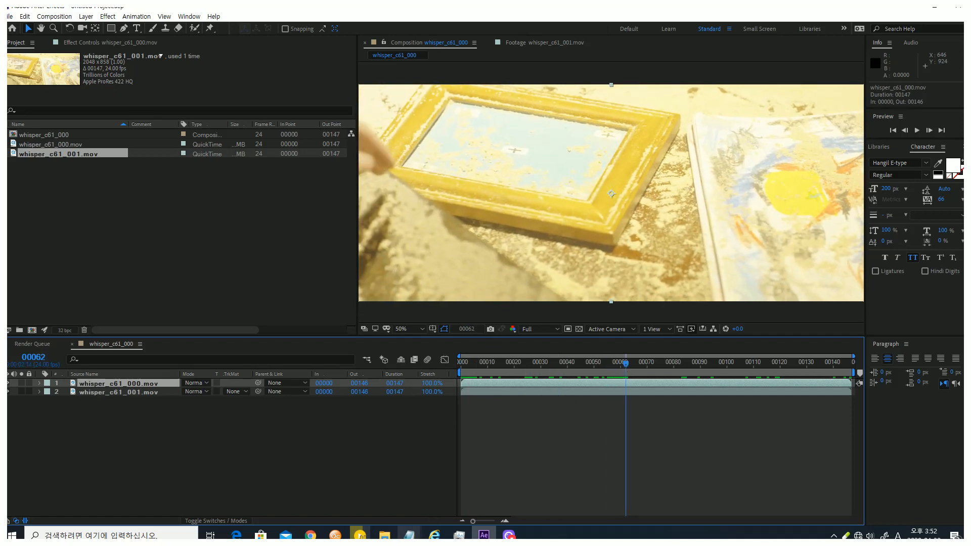
# Switch to Notepad and replace the existing word Composition with the heading "Transition 화면전환."
pyautogui.click(490, 449)
pyautogui.moveTo(344, 117); pyautogui.dragTo(8, 94)
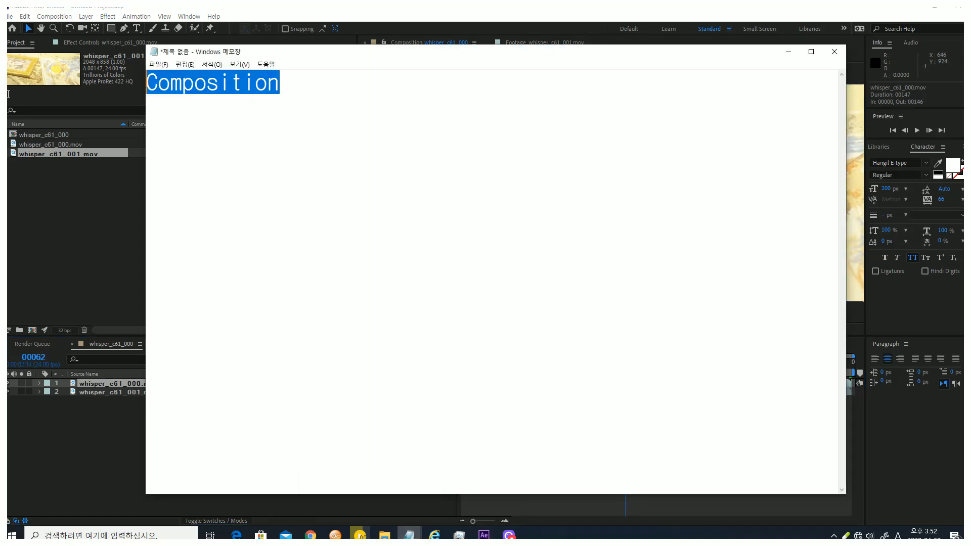
pyautogui.write('Trac')
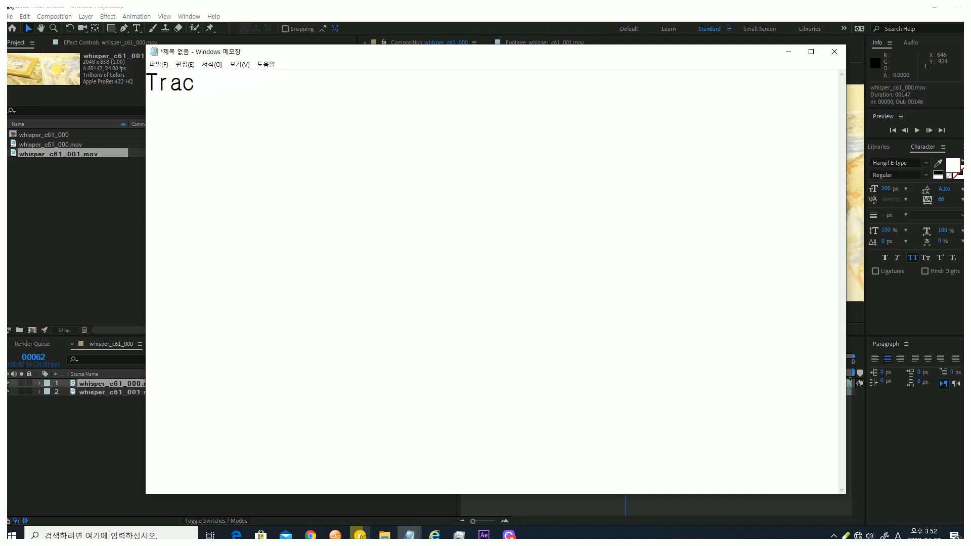
pyautogui.press('BackSpace')
pyautogui.write('nsition -')
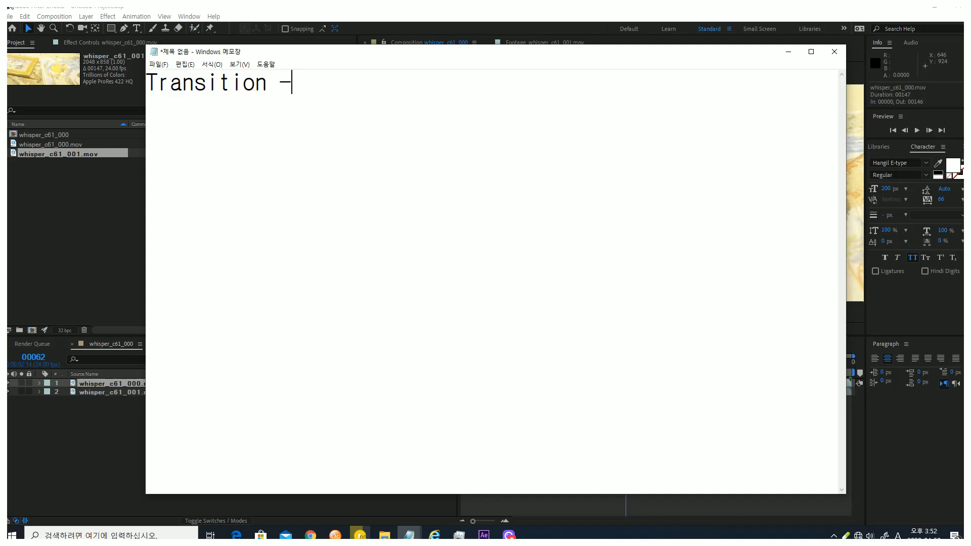
pyautogui.press('BackSpace')
pyautogui.press('Hangul')
pyautogui.write('화면전환')
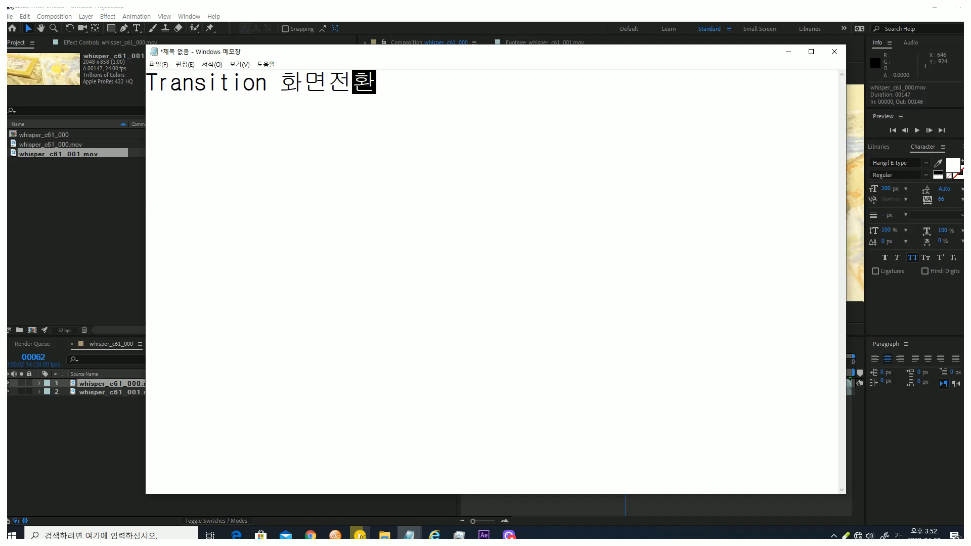
pyautogui.write('.')
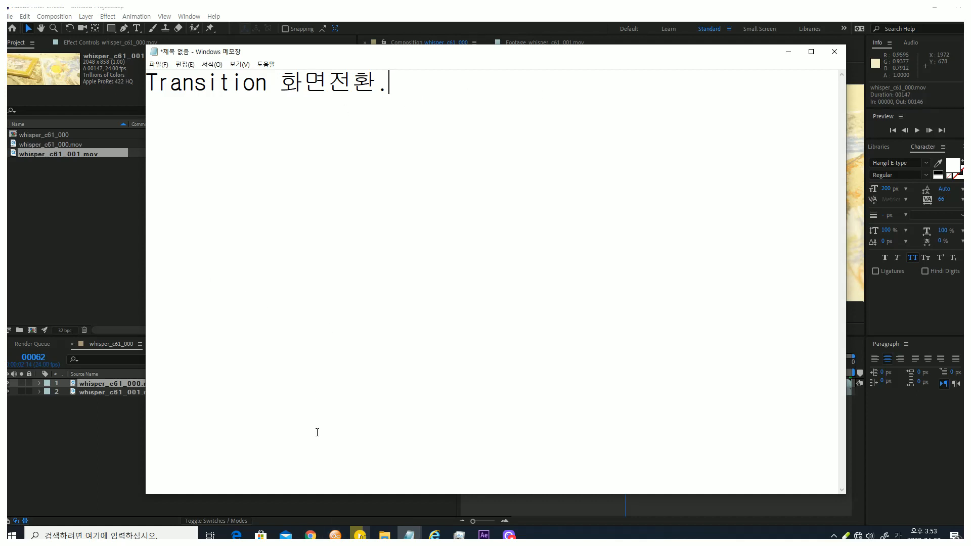
# Add the word "Linear" on a second line beneath the Transition heading
pyautogui.press('Return')
pyautogui.write('ㅣㅑㅜㄷ')
pyautogui.press('BackSpace')
pyautogui.press('BackSpace')
pyautogui.press('BackSpace')
pyautogui.press('BackSpace')
pyautogui.press('Hangul')
pyautogui.write('Linear')
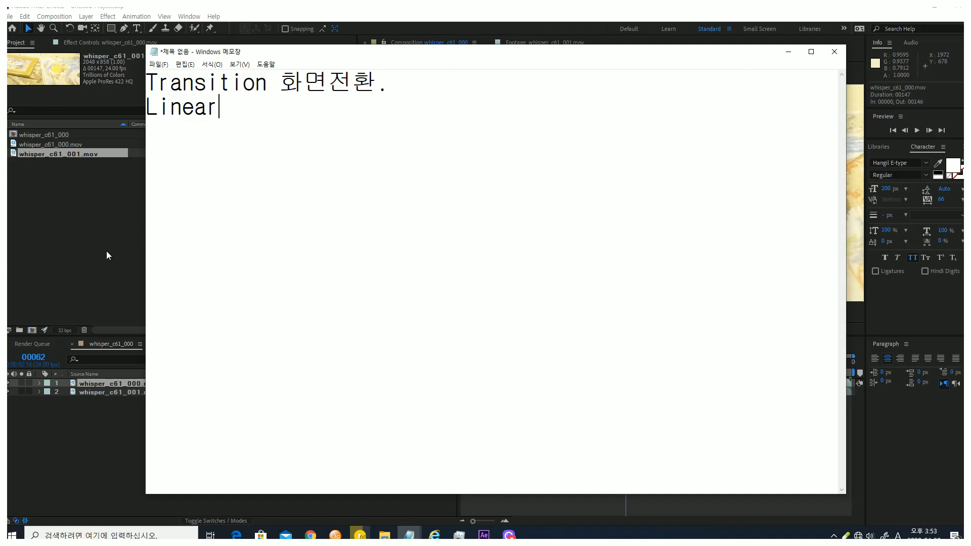
# Switch back to After Effects, select the whisper_c61_000.mov layer and scrub the composition to frame 83
pyautogui.click(123, 234)
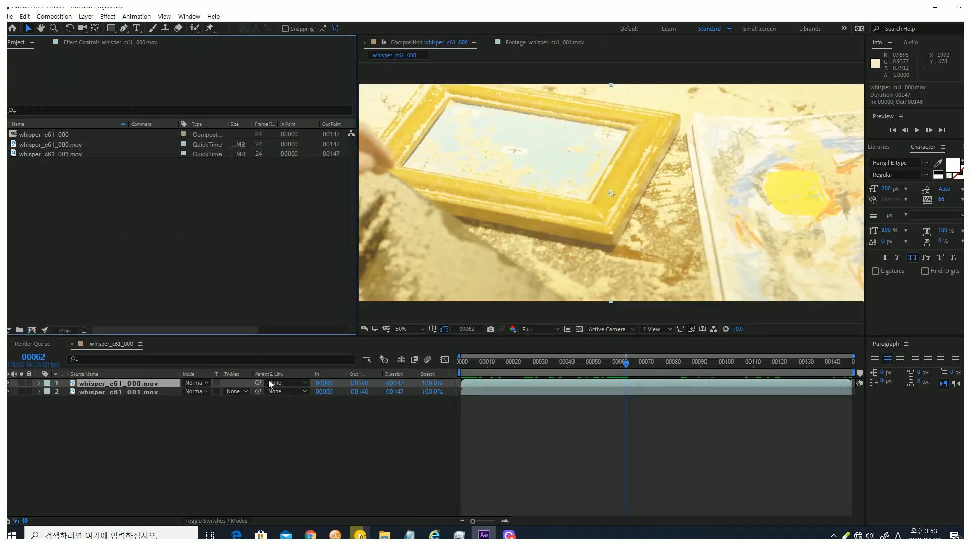
pyautogui.click(187, 429)
pyautogui.click(152, 390)
pyautogui.click(153, 384)
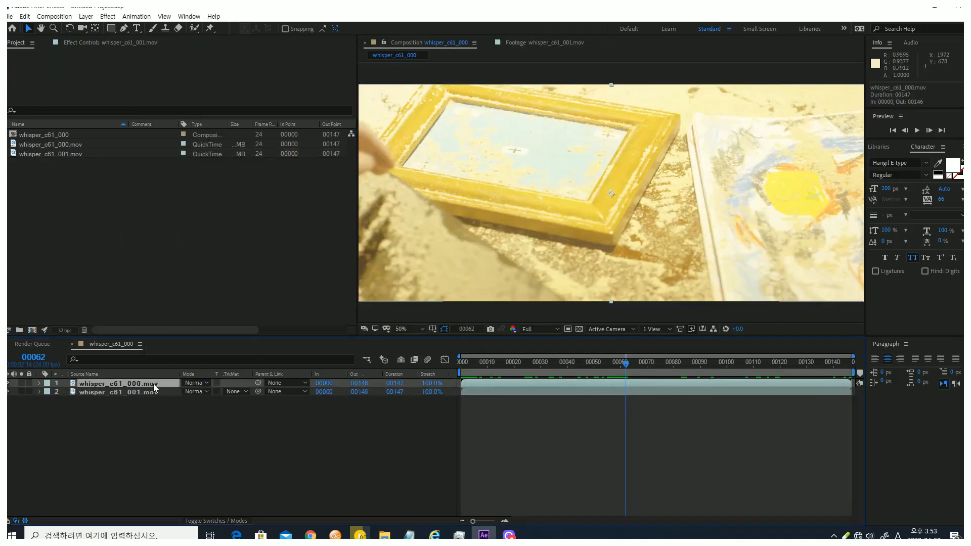
pyautogui.moveTo(560, 359); pyautogui.dragTo(681, 387)
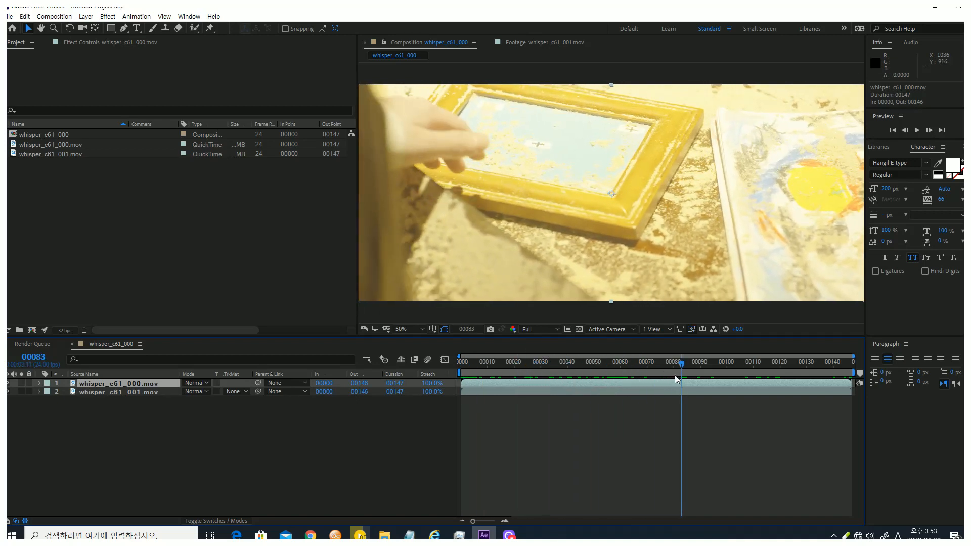
# Switch to Notepad and add the clip length "147 frame" beneath Linear, separated by a blank line
pyautogui.moveTo(409, 534)
pyautogui.click(488, 491)
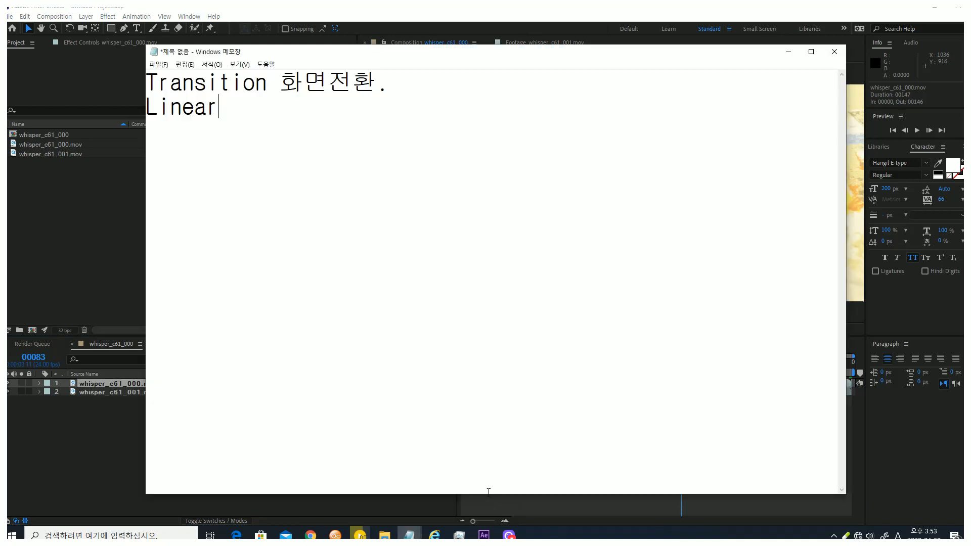
pyautogui.hotkey('ctrl', 'a')
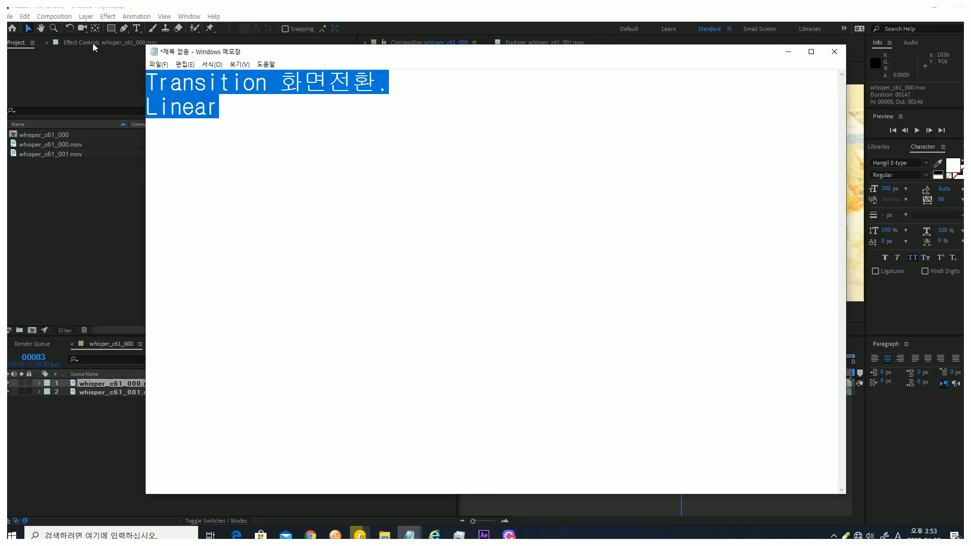
pyautogui.press('Right')
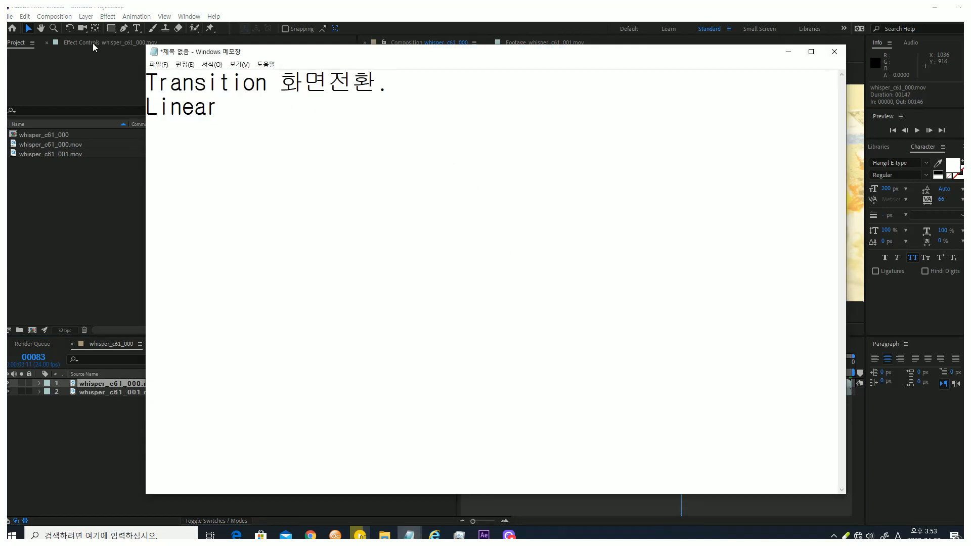
pyautogui.write('147 frame')
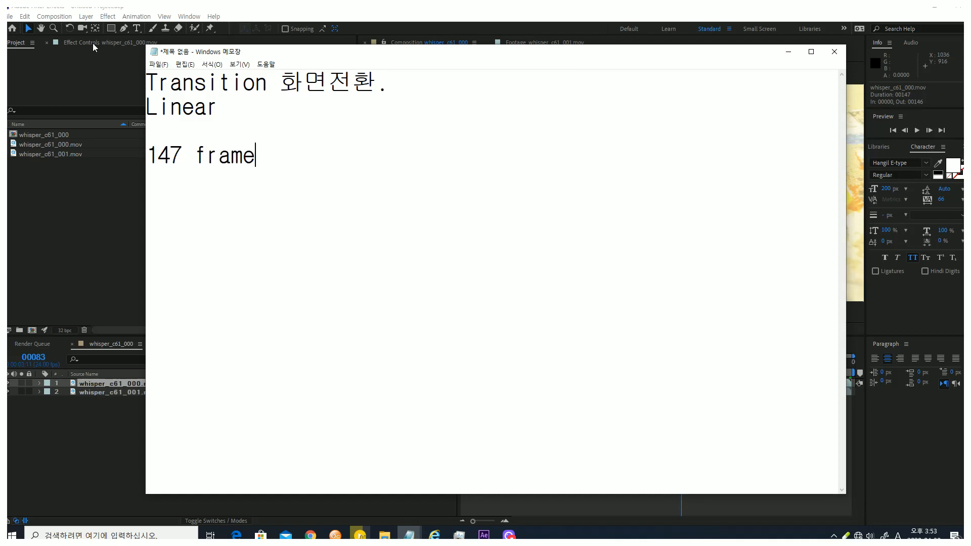
# Leave a blank line below the clip length and add the first frame range, "1~50 원본"
pyautogui.press('Return')
pyautogui.press('Return')
pyautogui.write('1~50')
pyautogui.press('Hangul')
pyautogui.write('우원본')
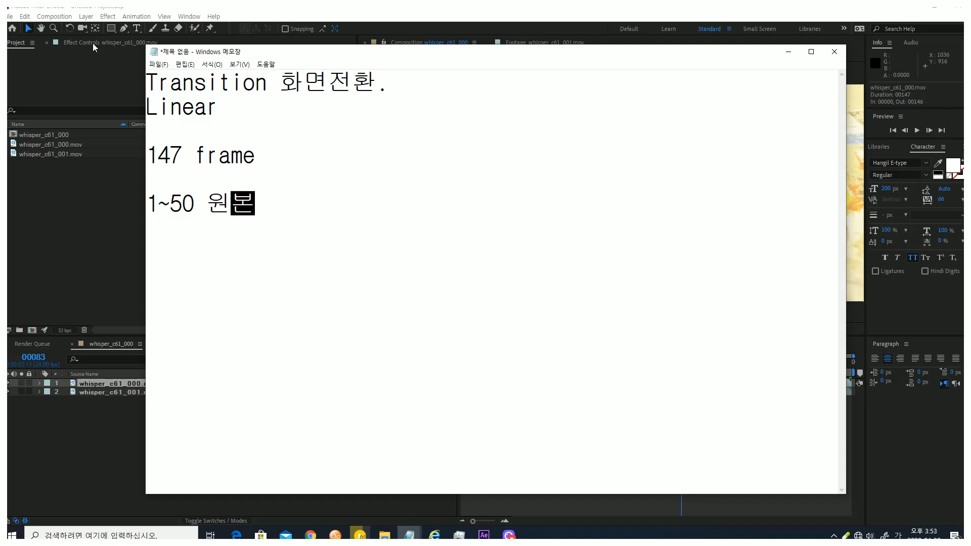
# Add the second frame range to the note as "51~80 세로줄" on its own line
pyautogui.press('Return')
pyautogui.press('Hangul')
pyautogui.write('51')
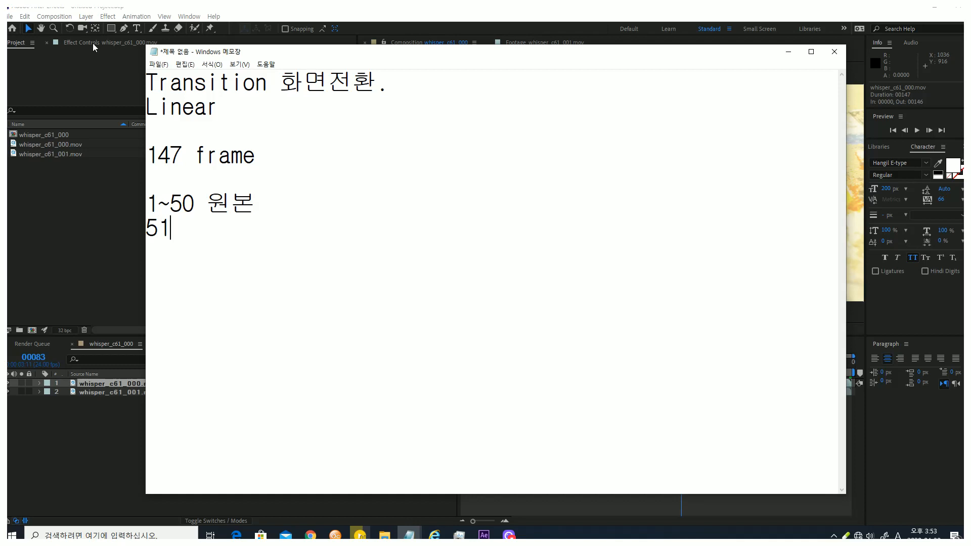
pyautogui.write('~80 세')
pyautogui.press('BackSpace')
pyautogui.press('BackSpace')
pyautogui.write('세로줄')
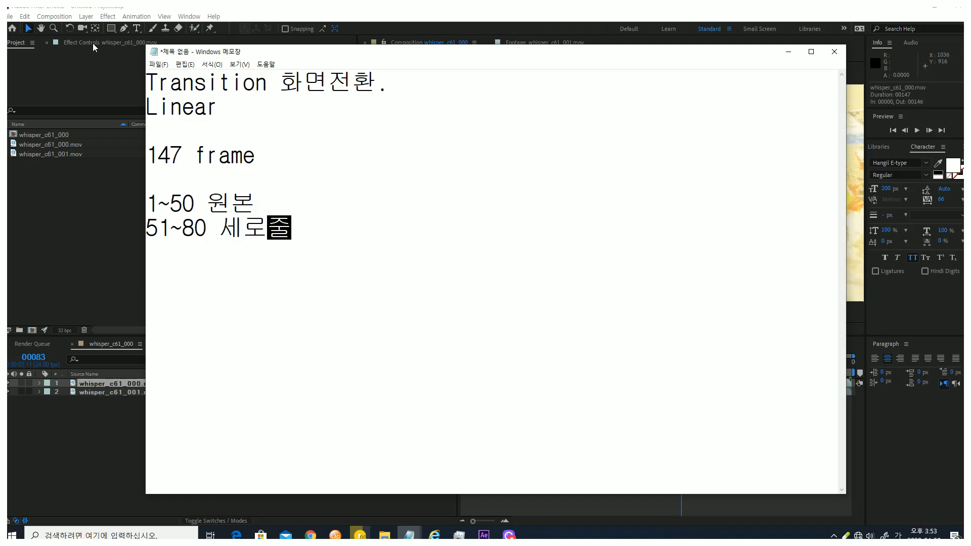
# Add the last frame range to the note as "81~End(147) 최종본" on its own line
pyautogui.press('Return')
pyautogui.write('81~')
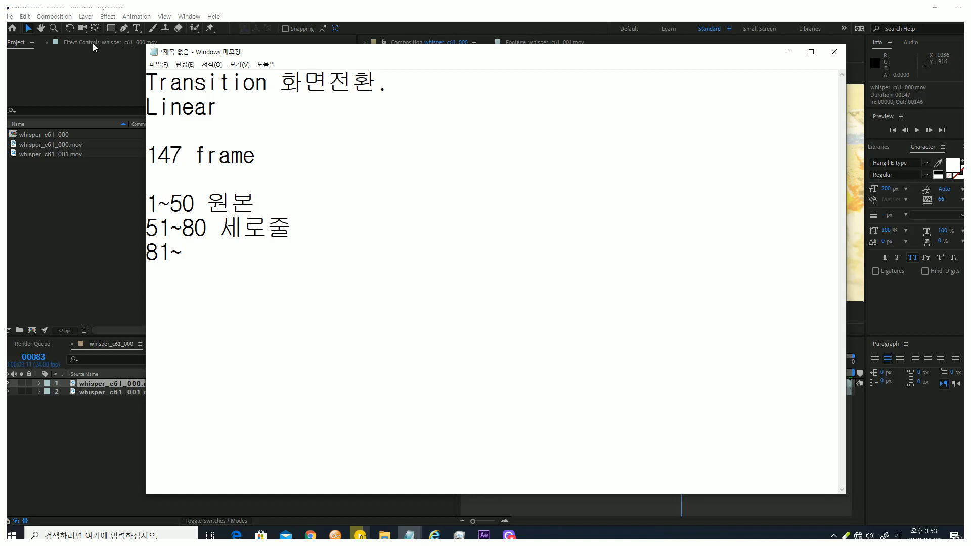
pyautogui.press('Hangul')
pyautogui.write('End(147)')
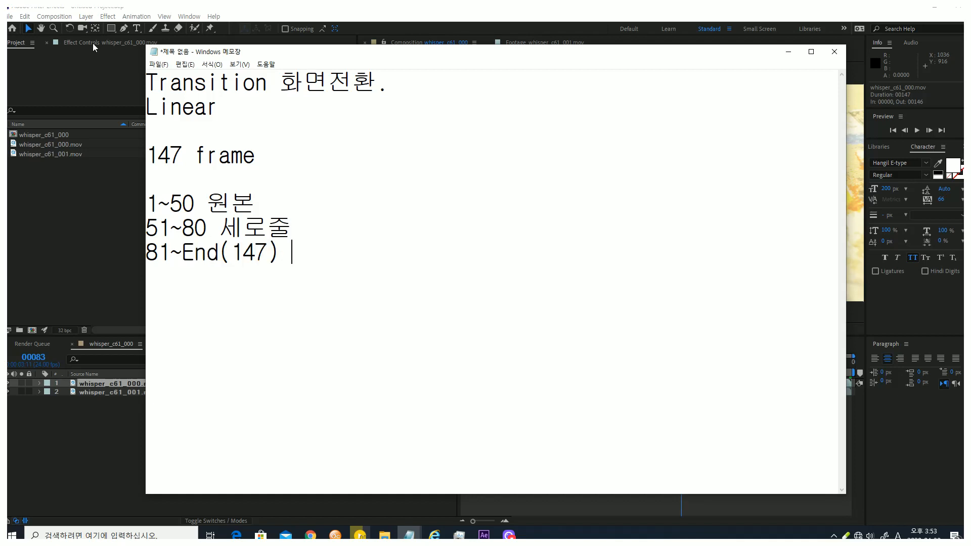
pyautogui.press('Hangul')
pyautogui.write('최종본')
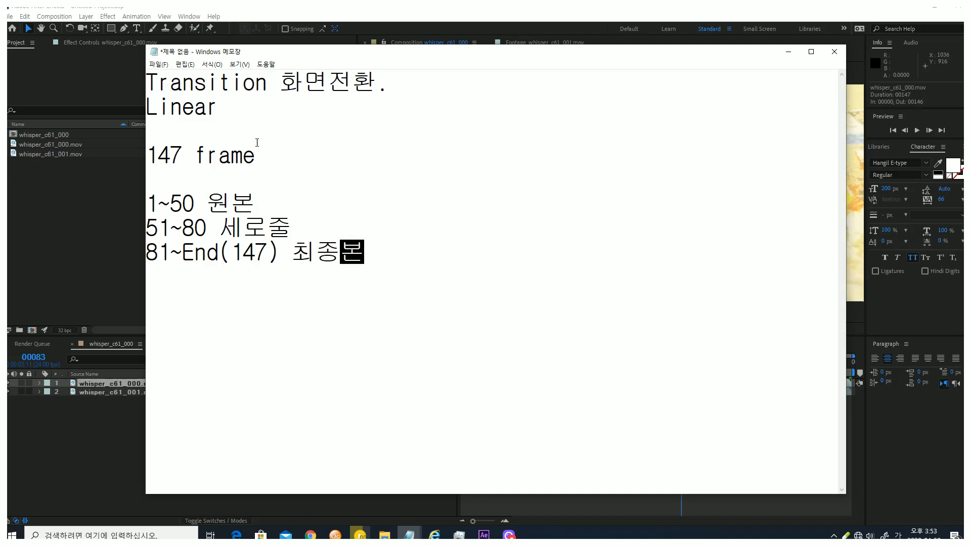
# Review the three frame-range lines by highlighting them together, and then the 51~80 line alone
pyautogui.moveTo(370, 252); pyautogui.dragTo(147, 204)
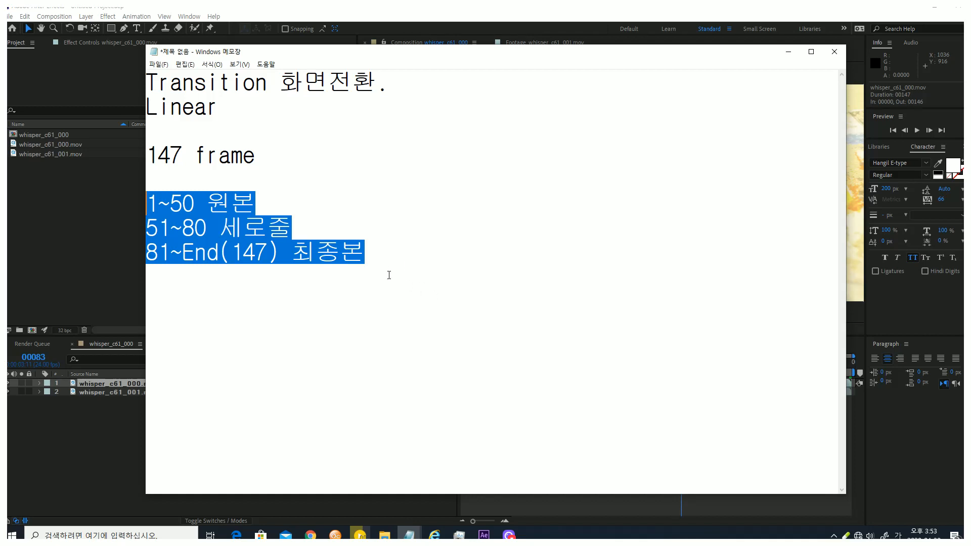
pyautogui.press('Right')
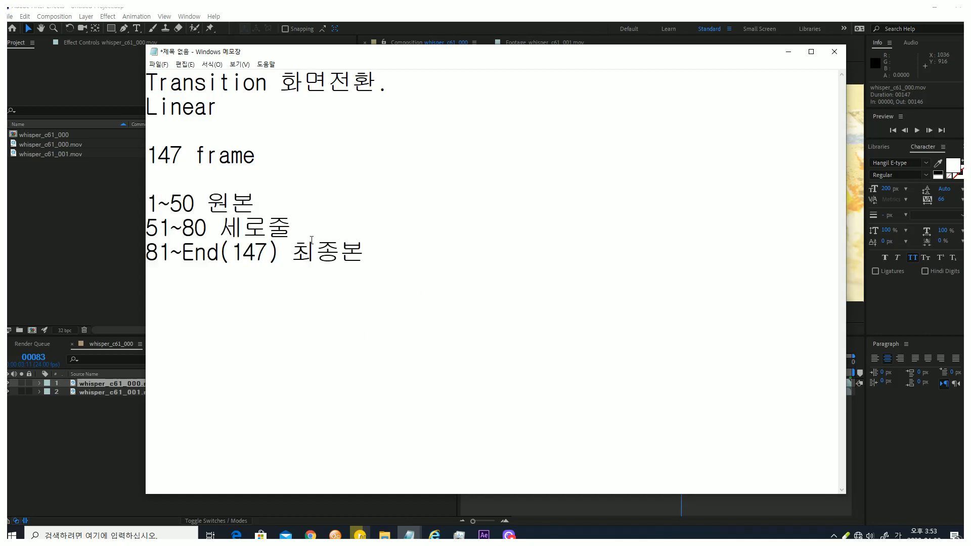
pyautogui.moveTo(291, 227); pyautogui.dragTo(147, 230)
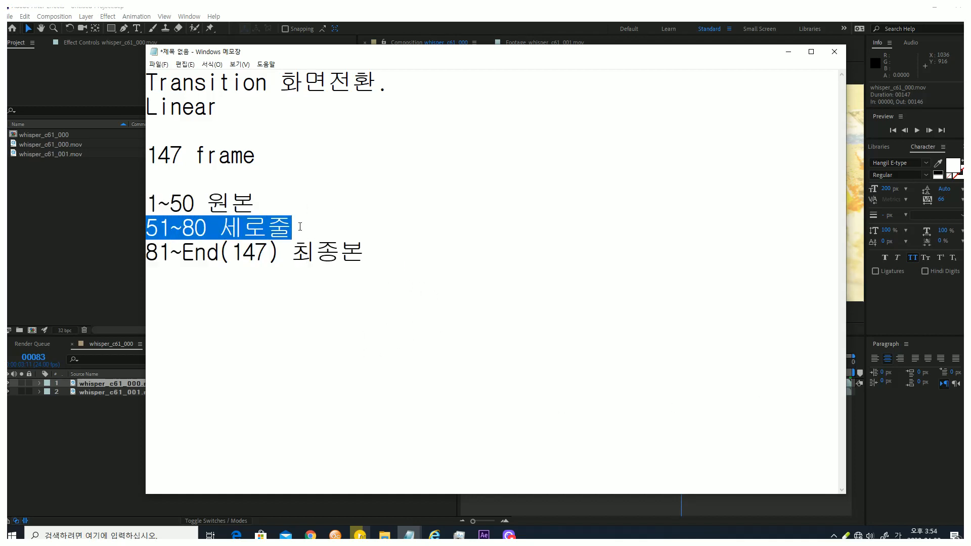
pyautogui.moveTo(299, 226); pyautogui.dragTo(146, 230)
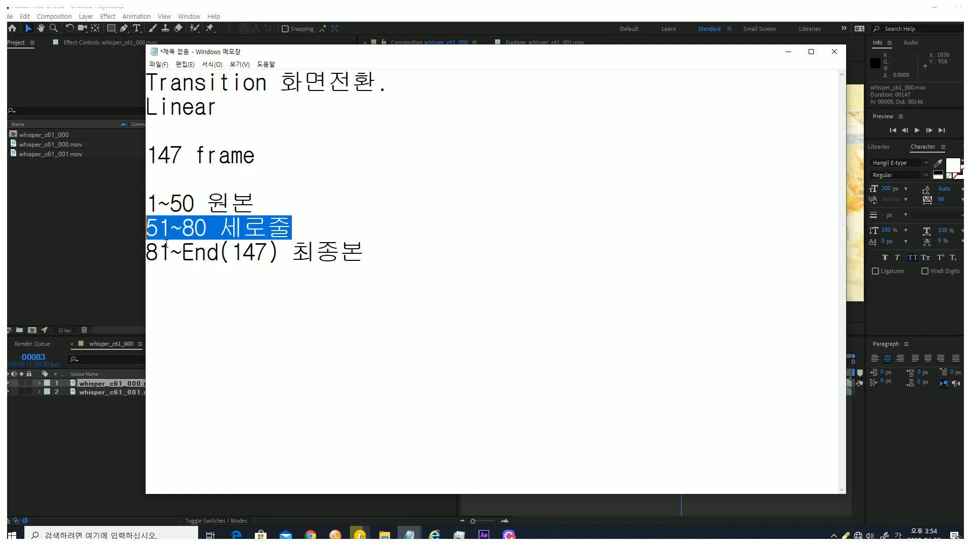
pyautogui.click(288, 226)
pyautogui.moveTo(148, 229); pyautogui.dragTo(204, 228)
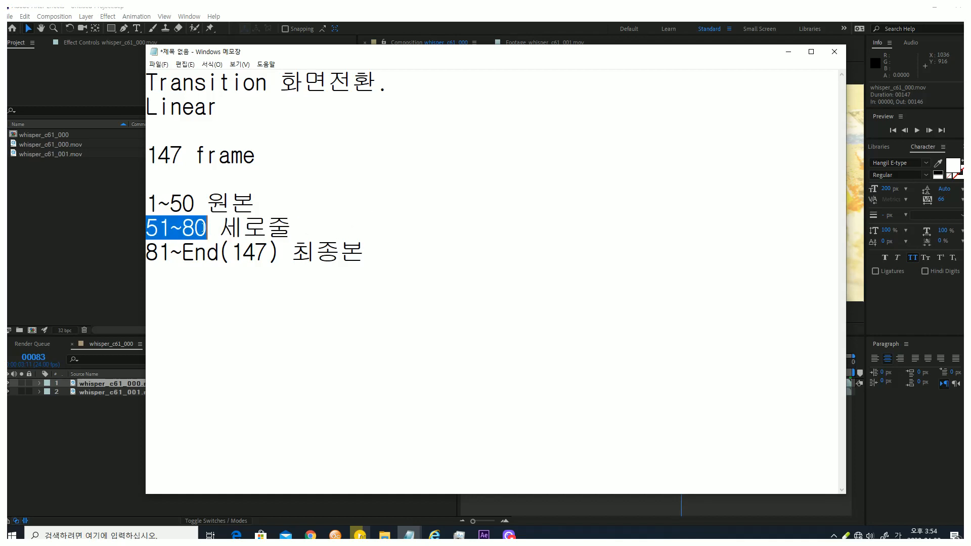
pyautogui.moveTo(294, 226); pyautogui.dragTo(147, 230)
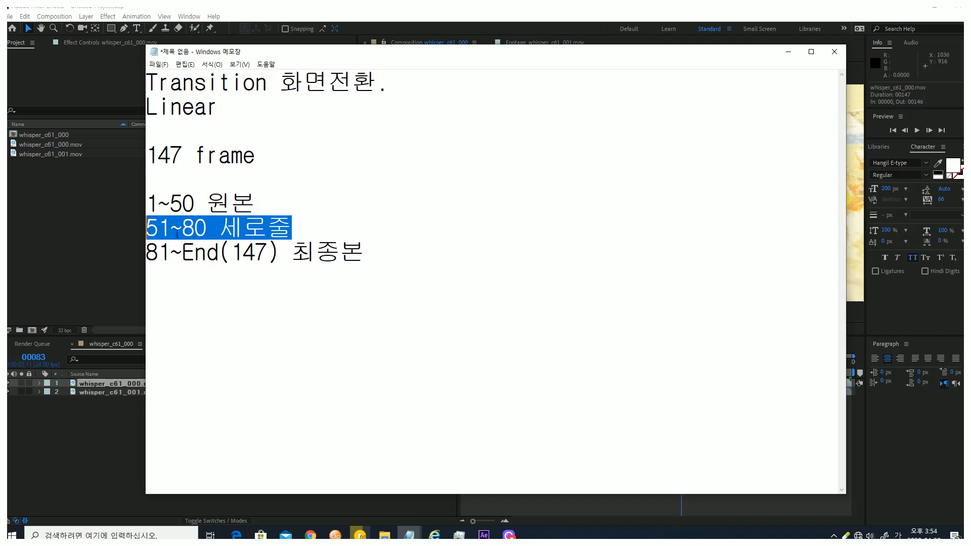
# Append "30frame" to the end of the 51~80 세로줄 line
pyautogui.click(364, 226)
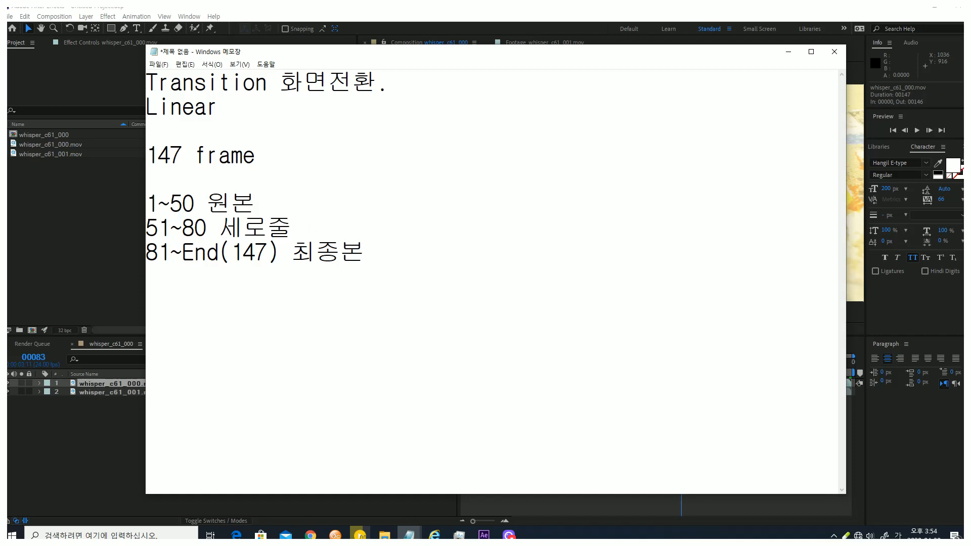
pyautogui.write('30ㄹ')
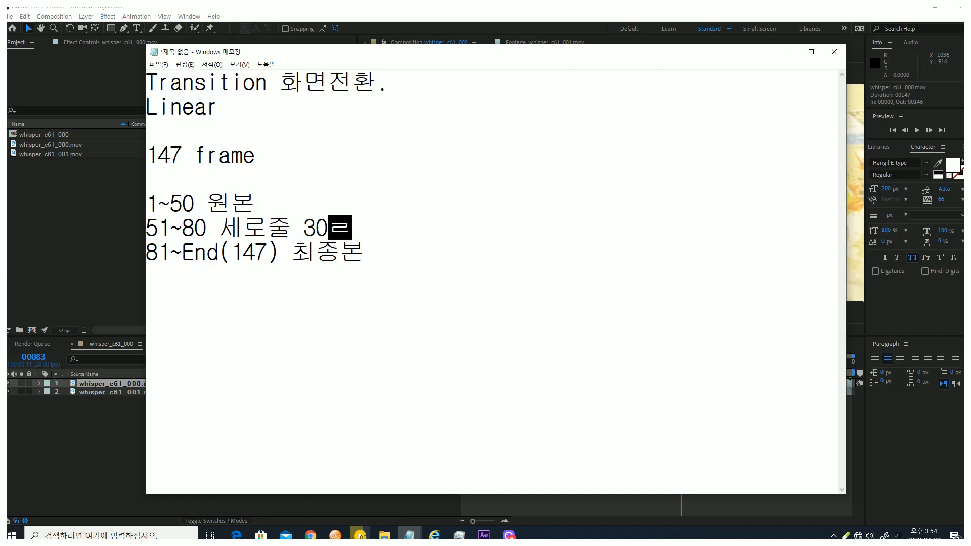
pyautogui.press('BackSpace')
pyautogui.press('Hangul')
pyautogui.write('frame')
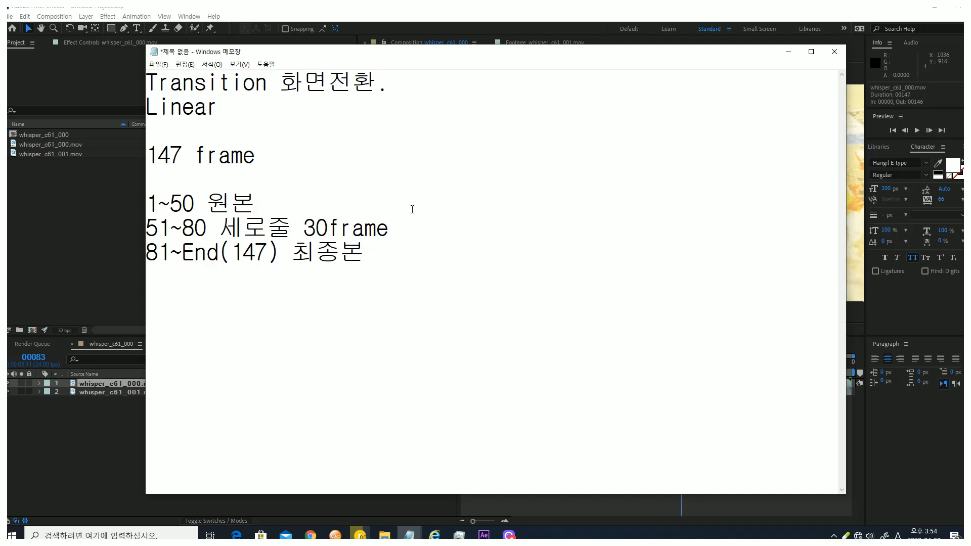
# Illustrate the wipe over the magnified note with a red frame box, vertical boundary lines, horizontal arrows and circles around the number 30
pyautogui.moveTo(289, 182); pyautogui.dragTo(292, 238)
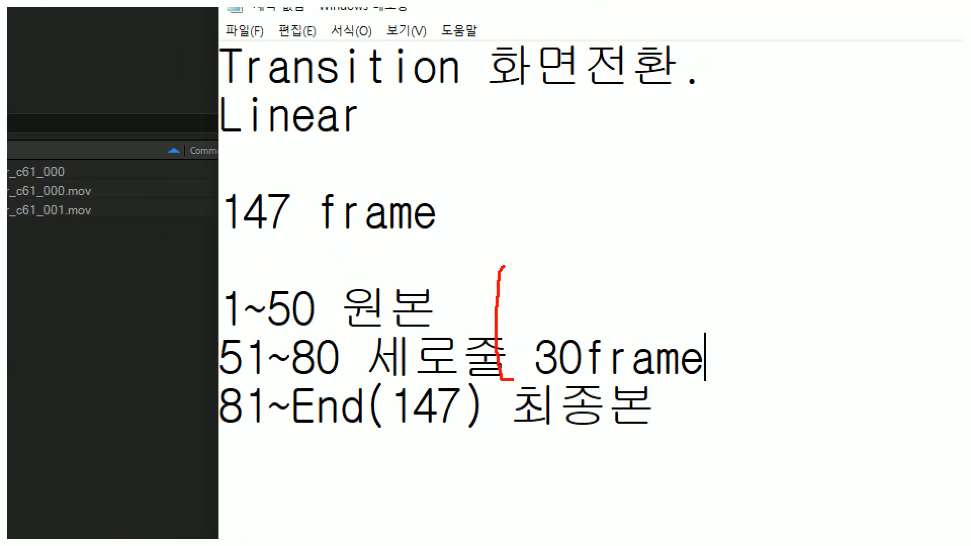
pyautogui.moveTo(513, 379); pyautogui.dragTo(516, 255)
pyautogui.moveTo(497, 168); pyautogui.dragTo(541, 500)
pyautogui.moveTo(818, 163); pyautogui.dragTo(831, 473)
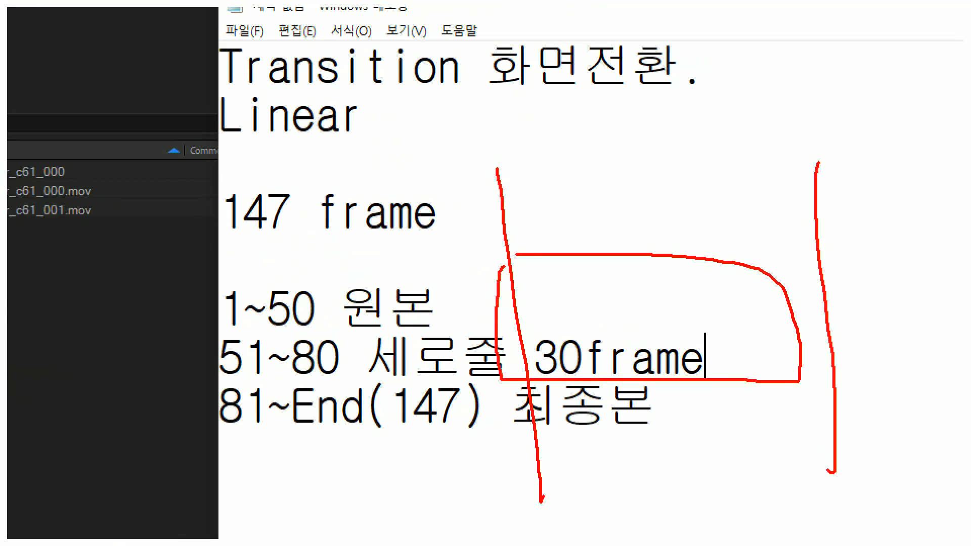
pyautogui.moveTo(483, 232); pyautogui.dragTo(817, 234)
pyautogui.moveTo(792, 210)
pyautogui.mouseDown()
pyautogui.moveTo(826, 240)
pyautogui.moveTo(779, 269)
pyautogui.mouseUp()
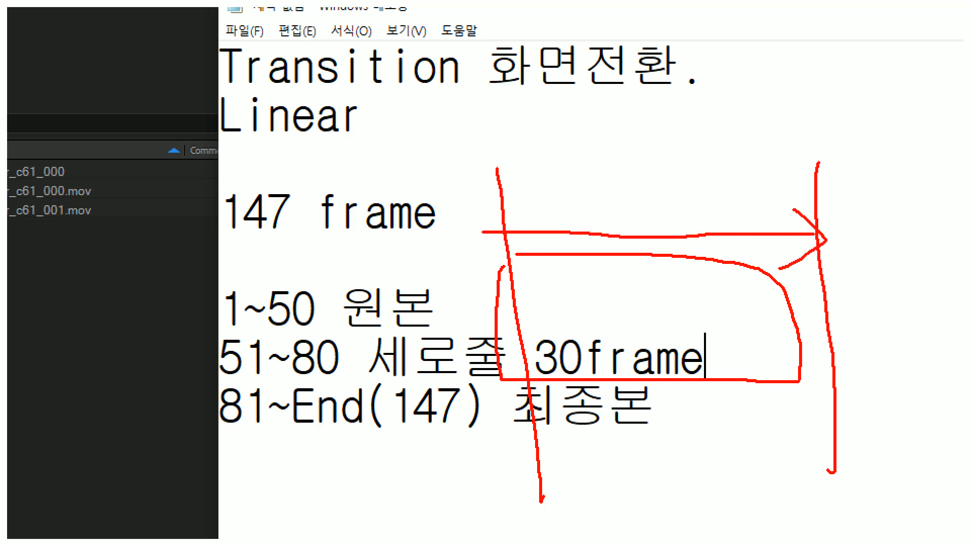
pyautogui.moveTo(624, 385)
pyautogui.mouseDown()
pyautogui.moveTo(613, 384)
pyautogui.moveTo(615, 361)
pyautogui.mouseUp()
pyautogui.moveTo(481, 148); pyautogui.dragTo(505, 380)
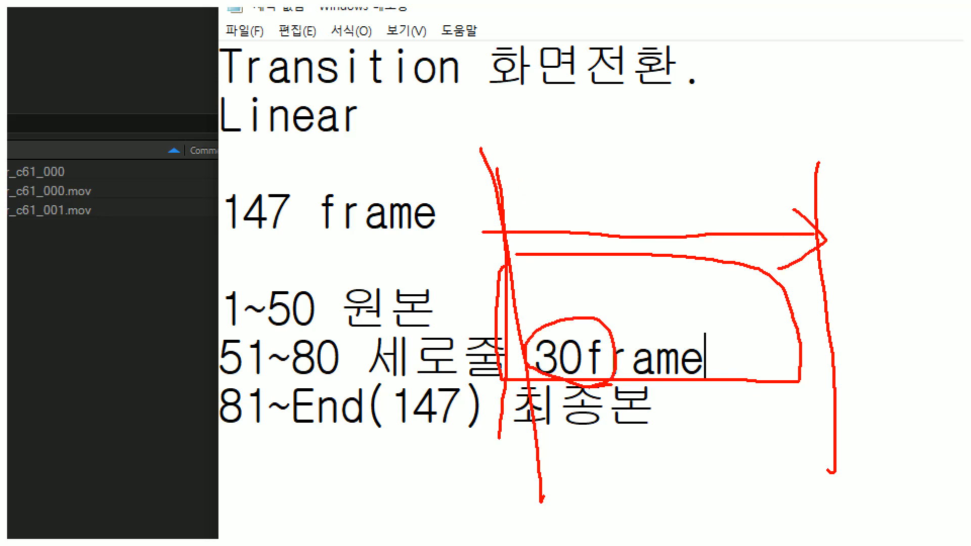
pyautogui.moveTo(499, 223); pyautogui.dragTo(737, 217)
pyautogui.moveTo(525, 239); pyautogui.dragTo(697, 238)
pyautogui.moveTo(660, 180)
pyautogui.mouseDown()
pyautogui.moveTo(714, 251)
pyautogui.moveTo(686, 271)
pyautogui.mouseUp()
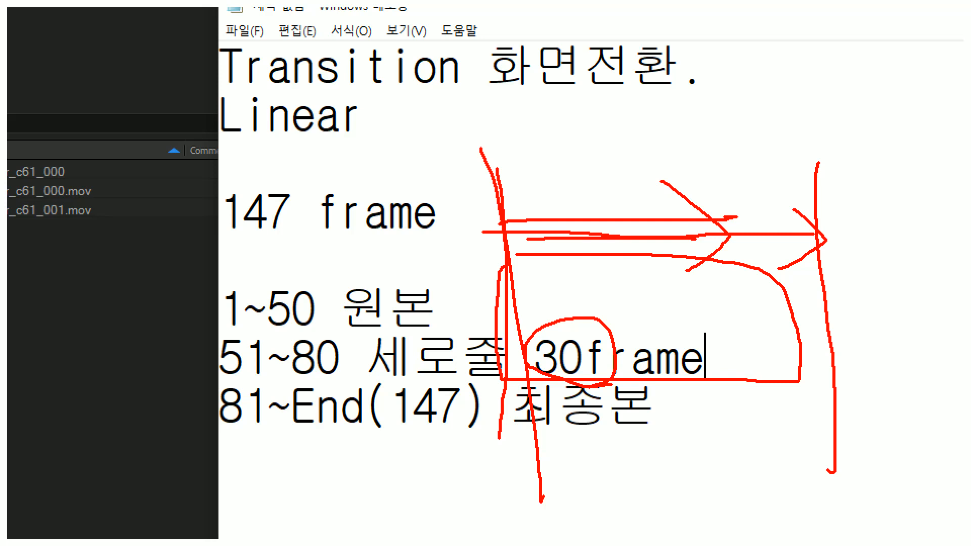
pyautogui.moveTo(540, 359); pyautogui.dragTo(505, 358)
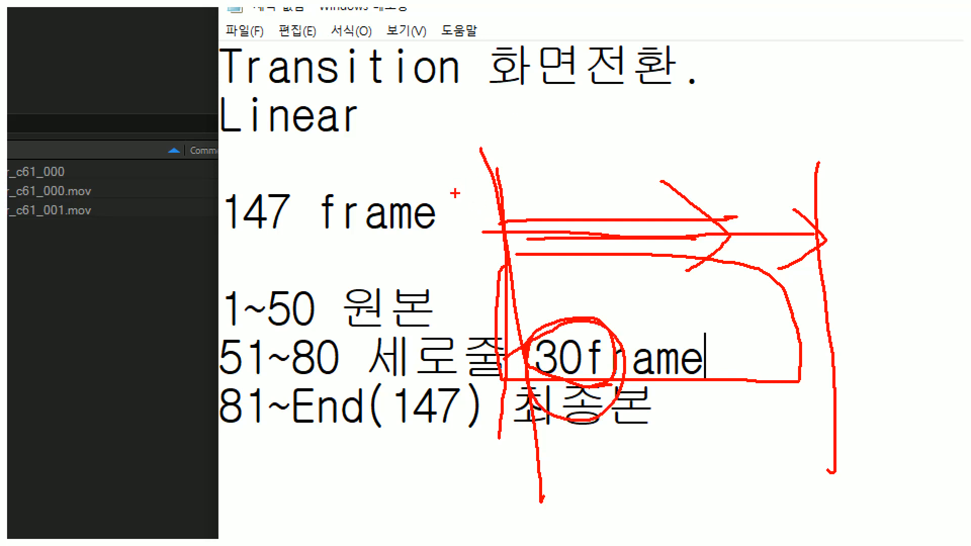
pyautogui.moveTo(455, 192); pyautogui.dragTo(812, 190)
pyautogui.moveTo(600, 330)
pyautogui.mouseDown()
pyautogui.moveTo(512, 348)
pyautogui.moveTo(602, 327)
pyautogui.mouseUp()
pyautogui.moveTo(505, 152); pyautogui.dragTo(496, 471)
pyautogui.moveTo(783, 150); pyautogui.dragTo(778, 354)
pyautogui.moveTo(778, 354); pyautogui.dragTo(767, 485)
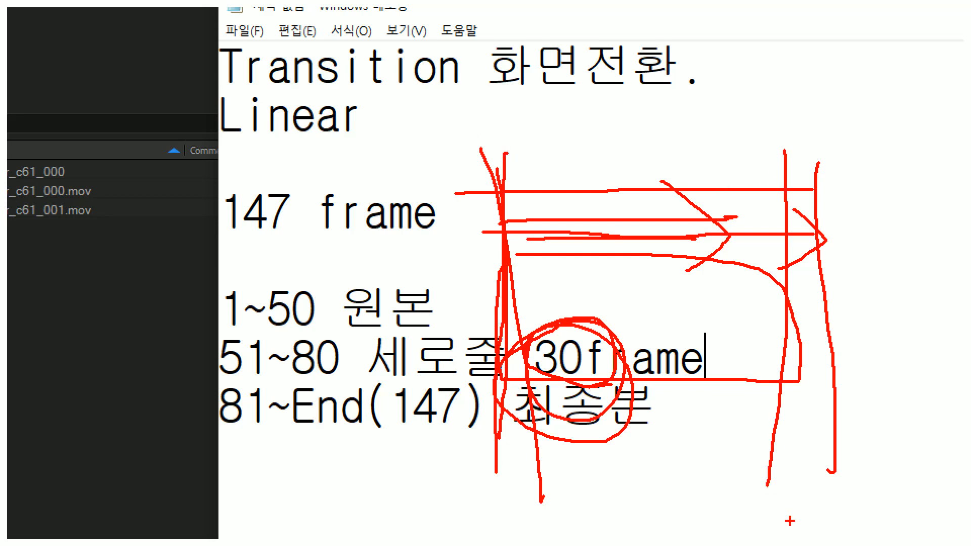
# Switch to After Effects, select the whisper_c61_000.mov layer and move the current time to frame 50
pyautogui.press('Escape')
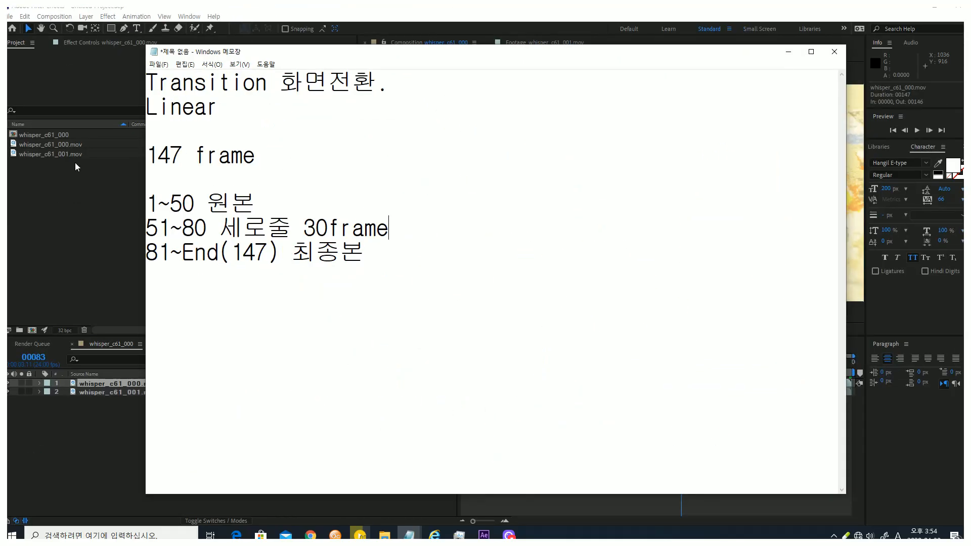
pyautogui.click(92, 428)
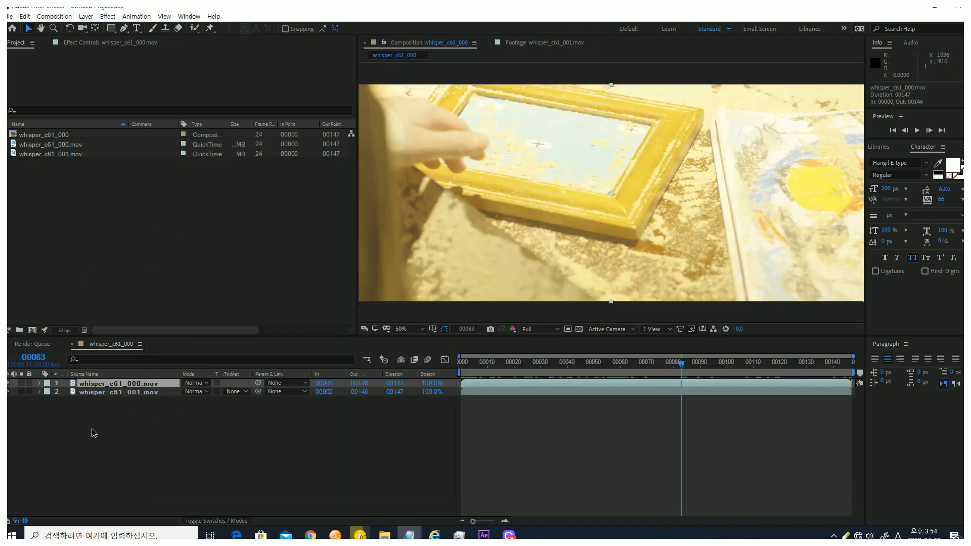
pyautogui.click(144, 389)
pyautogui.click(174, 384)
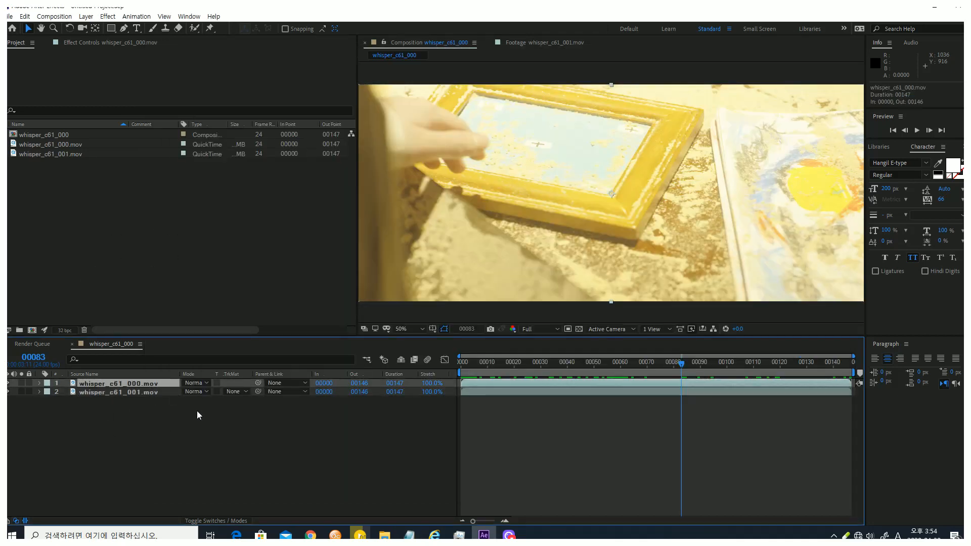
pyautogui.moveTo(664, 368); pyautogui.dragTo(594, 375)
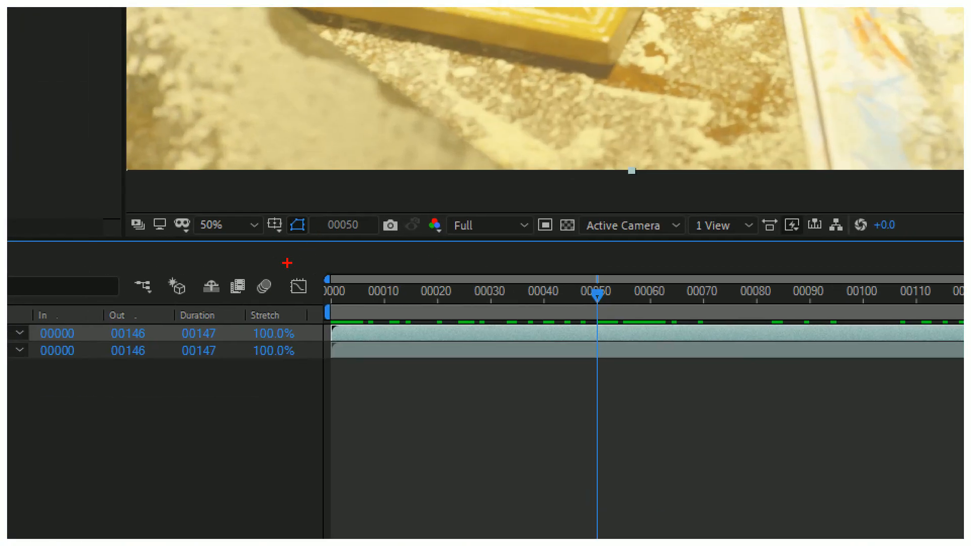
# Outline the range up to frame 50 on the magnified timeline in red, and circle the word Effect
pyautogui.moveTo(331, 267)
pyautogui.mouseDown()
pyautogui.moveTo(341, 328)
pyautogui.moveTo(624, 327)
pyautogui.moveTo(613, 289)
pyautogui.moveTo(432, 285)
pyautogui.moveTo(309, 298)
pyautogui.mouseUp()
pyautogui.moveTo(598, 281)
pyautogui.mouseDown()
pyautogui.moveTo(588, 386)
pyautogui.moveTo(603, 381)
pyautogui.moveTo(604, 283)
pyautogui.moveTo(573, 361)
pyautogui.moveTo(614, 329)
pyautogui.moveTo(588, 426)
pyautogui.mouseUp()
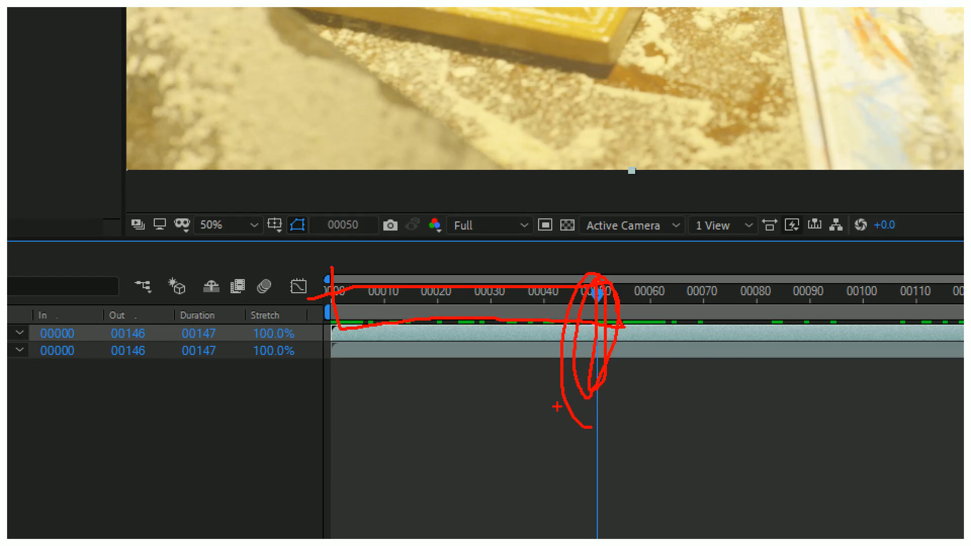
pyautogui.press('Escape')
pyautogui.click(148, 384)
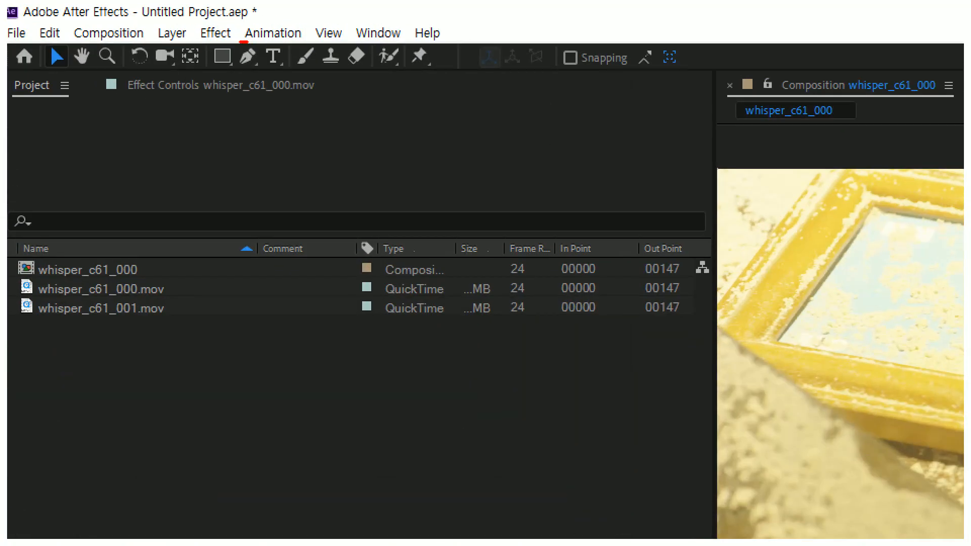
pyautogui.moveTo(119, 22); pyautogui.dragTo(123, 19)
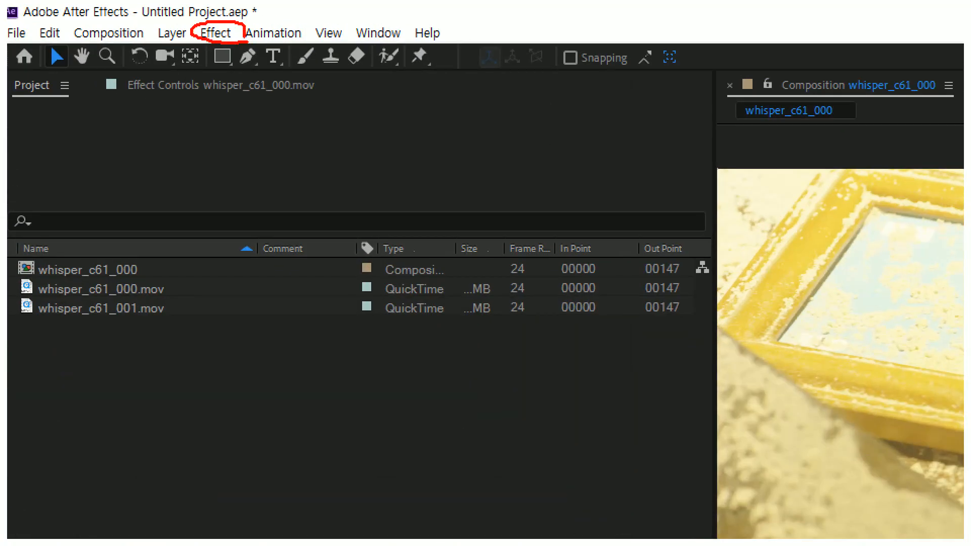
pyautogui.press('Escape')
# Show the available Transition effects for the first layer and circle Transition and Linear Wipe in red
pyautogui.click(215, 33)
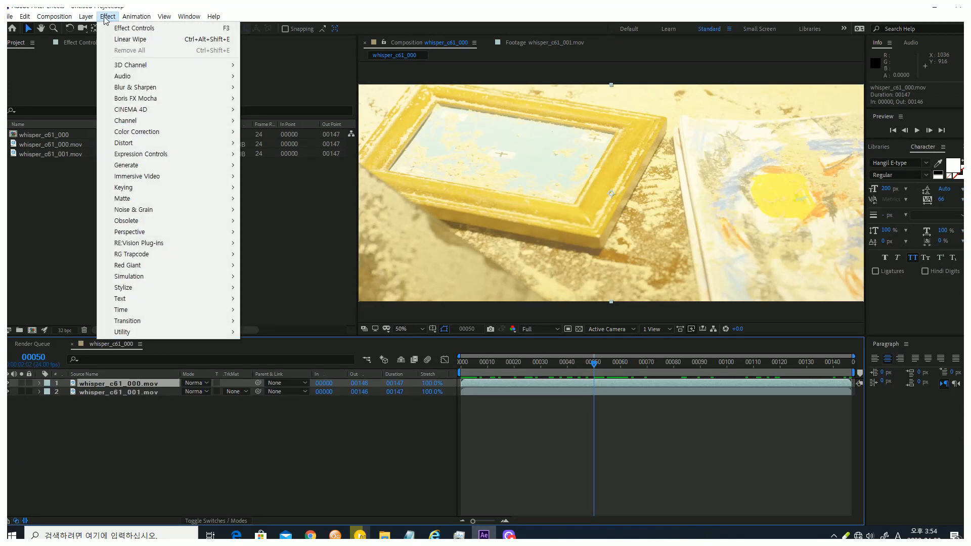
pyautogui.moveTo(144, 320)
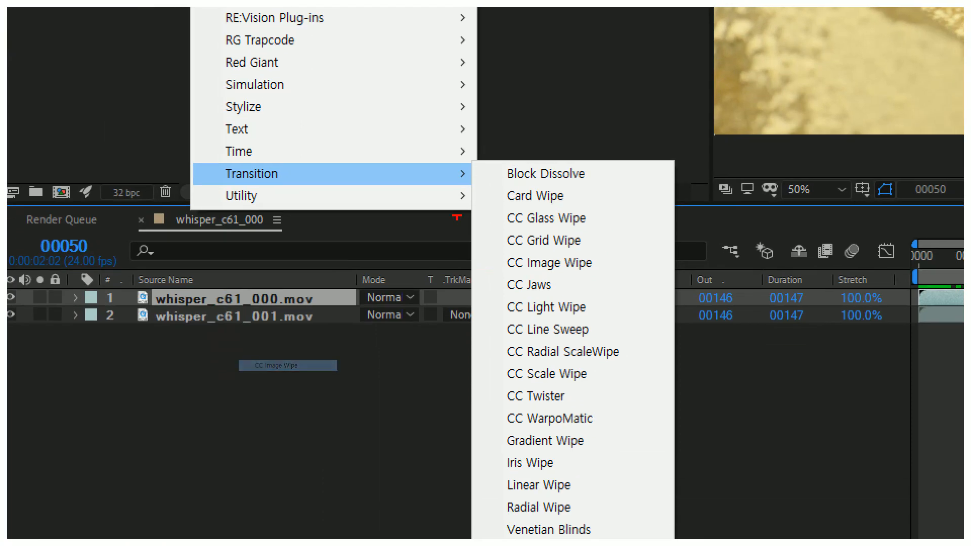
pyautogui.moveTo(214, 230)
pyautogui.mouseDown()
pyautogui.moveTo(316, 209)
pyautogui.moveTo(216, 219)
pyautogui.mouseUp()
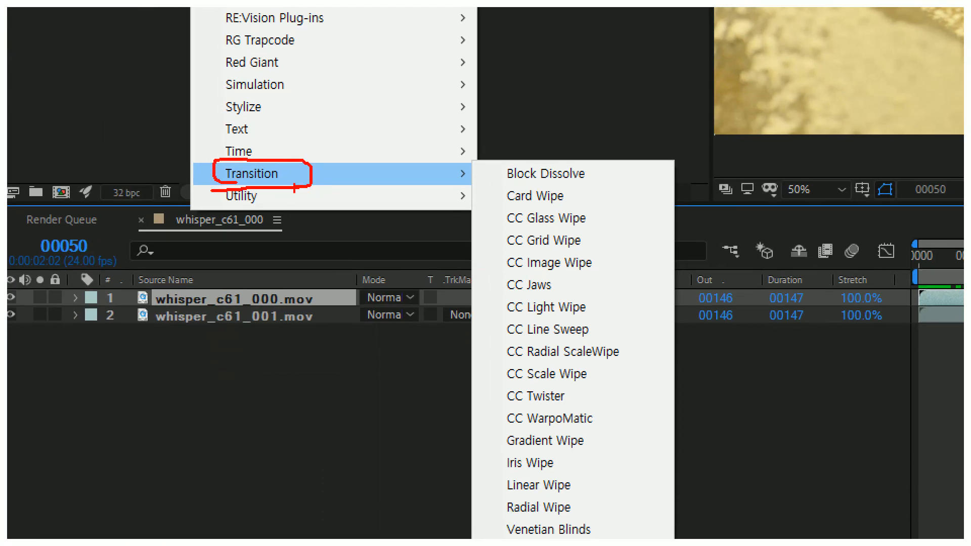
pyautogui.moveTo(508, 498)
pyautogui.mouseDown()
pyautogui.moveTo(570, 499)
pyautogui.moveTo(559, 468)
pyautogui.moveTo(497, 493)
pyautogui.moveTo(570, 494)
pyautogui.moveTo(576, 474)
pyautogui.moveTo(505, 472)
pyautogui.mouseUp()
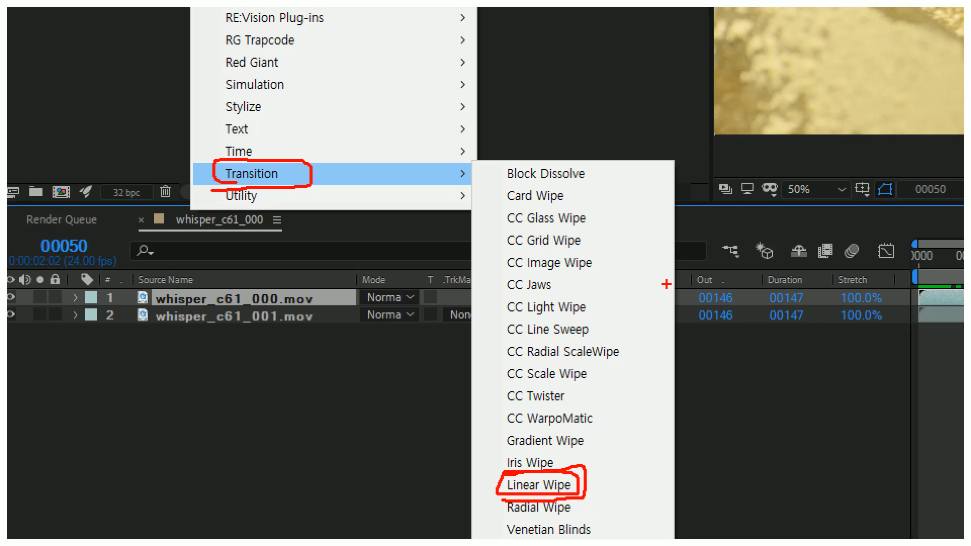
# Handwrite a red note beside the transition effects, circle the word Wipe in Linear Wipe and underline Radial Wipe
pyautogui.moveTo(680, 149)
pyautogui.mouseDown()
pyautogui.moveTo(691, 222)
pyautogui.moveTo(744, 147)
pyautogui.mouseUp()
pyautogui.moveTo(751, 110); pyautogui.dragTo(751, 126)
pyautogui.moveTo(752, 163); pyautogui.dragTo(753, 204)
pyautogui.moveTo(753, 172); pyautogui.dragTo(816, 167)
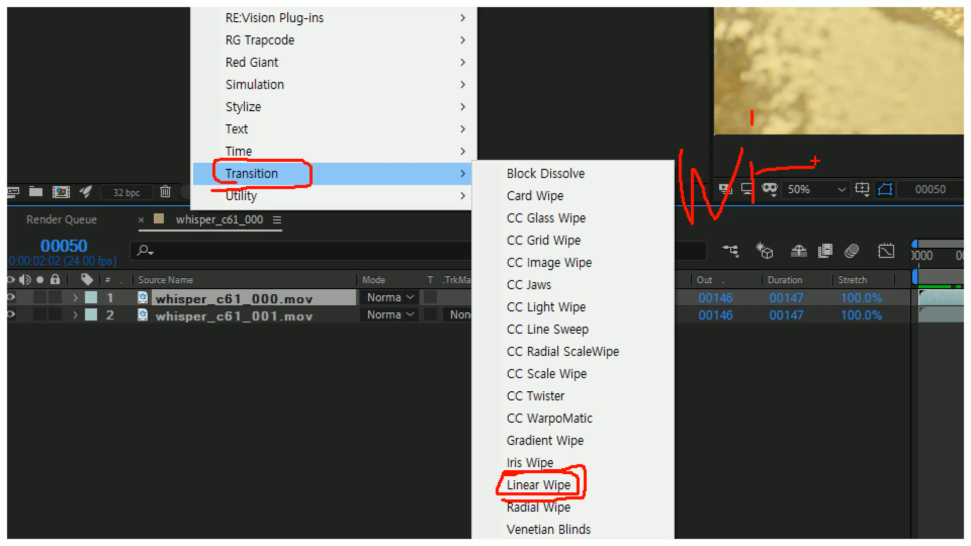
pyautogui.moveTo(796, 99); pyautogui.dragTo(770, 248)
pyautogui.moveTo(820, 203)
pyautogui.mouseDown()
pyautogui.moveTo(838, 180)
pyautogui.moveTo(904, 239)
pyautogui.mouseUp()
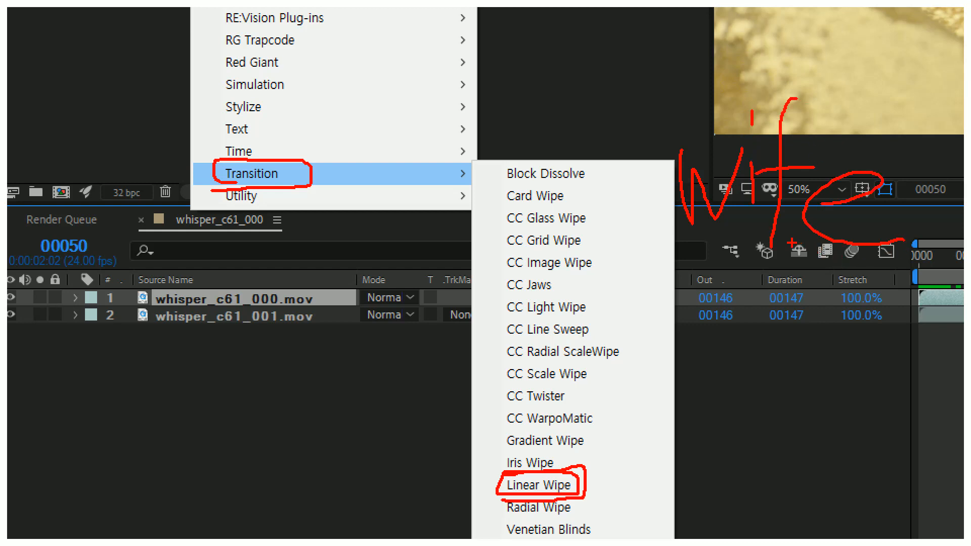
pyautogui.moveTo(551, 477); pyautogui.dragTo(543, 492)
pyautogui.moveTo(503, 516); pyautogui.dragTo(575, 513)
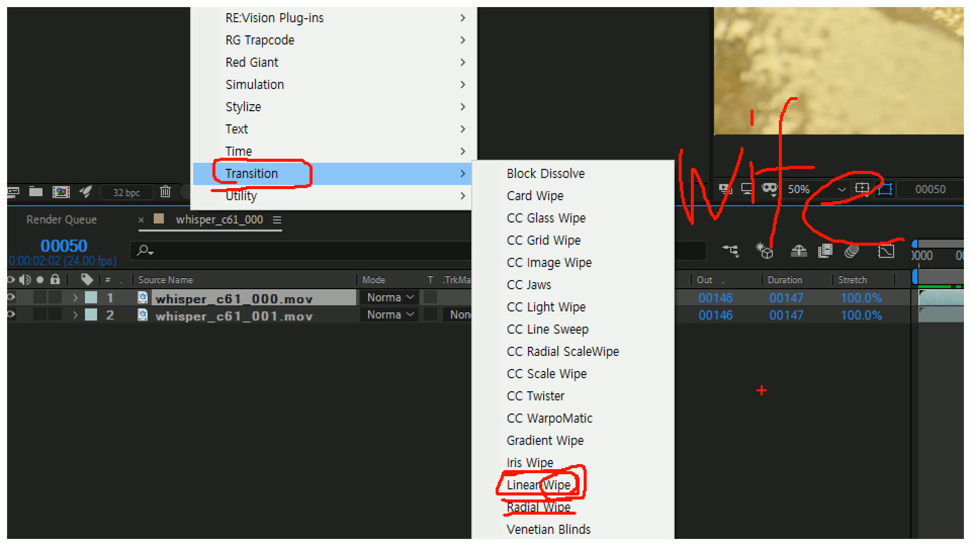
# Sketch red concentric circles for a radial wipe, and a vertical line with short cross strokes for a linear wipe
pyautogui.moveTo(807, 335)
pyautogui.mouseDown()
pyautogui.moveTo(803, 379)
pyautogui.moveTo(796, 310)
pyautogui.moveTo(882, 349)
pyautogui.moveTo(751, 273)
pyautogui.moveTo(865, 282)
pyautogui.moveTo(715, 264)
pyautogui.mouseUp()
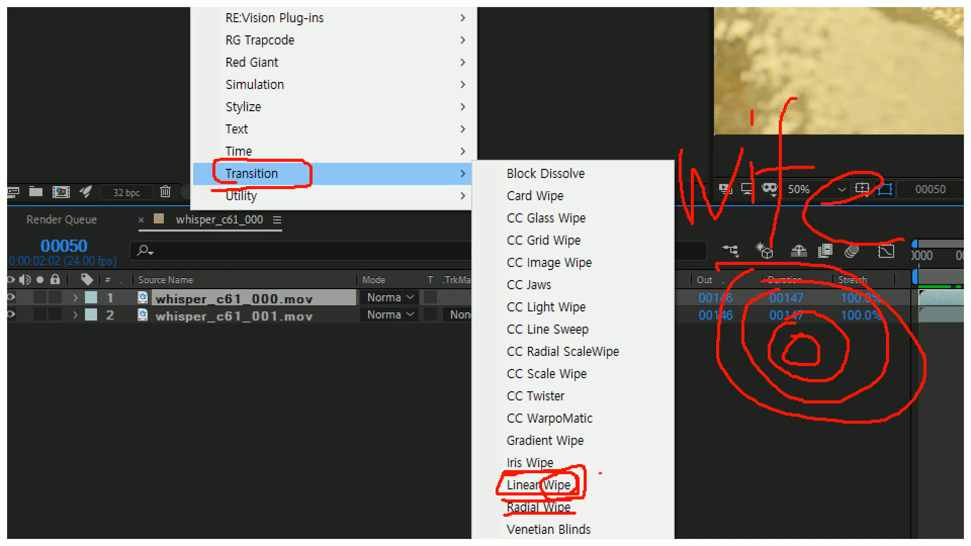
pyautogui.moveTo(735, 392); pyautogui.dragTo(736, 532)
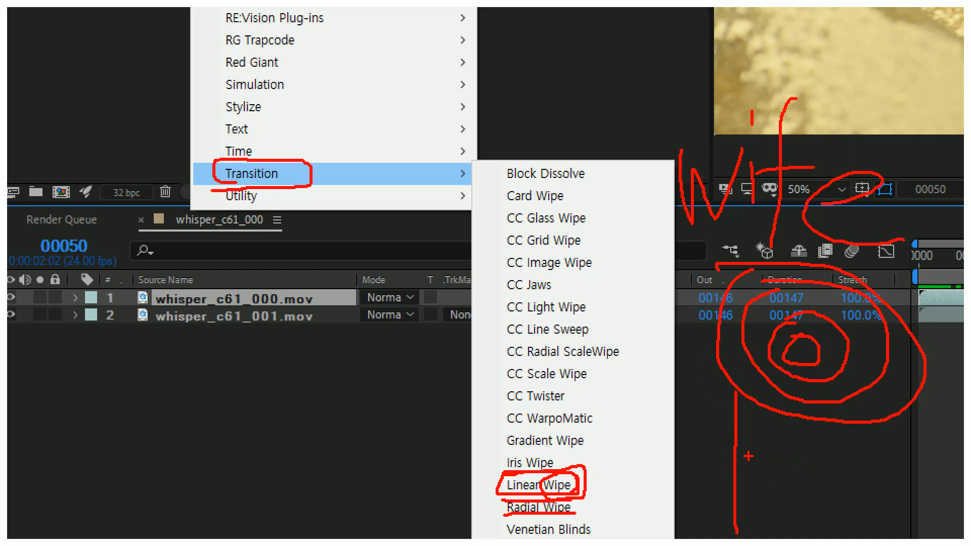
pyautogui.moveTo(709, 454); pyautogui.dragTo(778, 453)
pyautogui.moveTo(715, 468); pyautogui.dragTo(765, 467)
pyautogui.moveTo(749, 432)
pyautogui.mouseDown()
pyautogui.moveTo(751, 492)
pyautogui.moveTo(735, 506)
pyautogui.mouseUp()
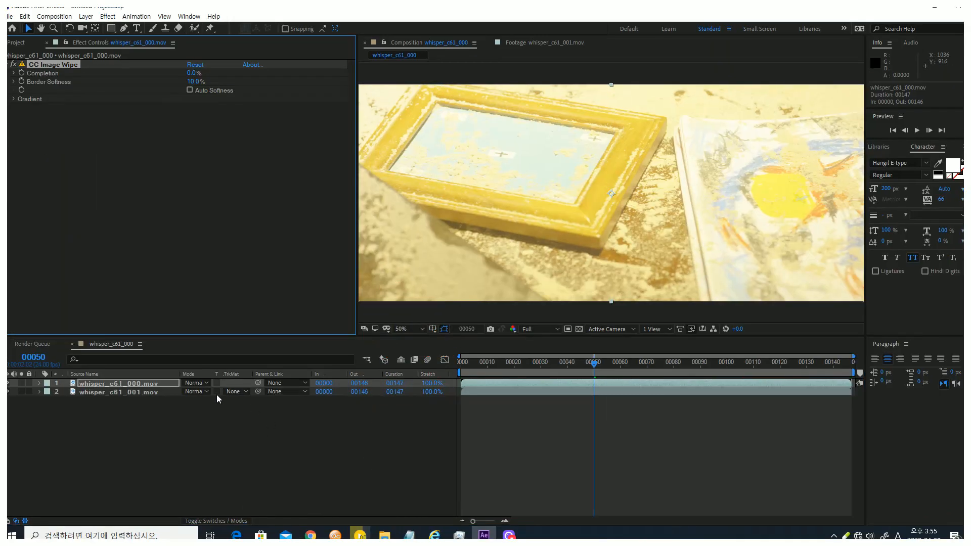
# Apply the Linear Wipe effect to the whisper_c61_000.mov layer and delete its CC Image Wipe effect
pyautogui.click(144, 385)
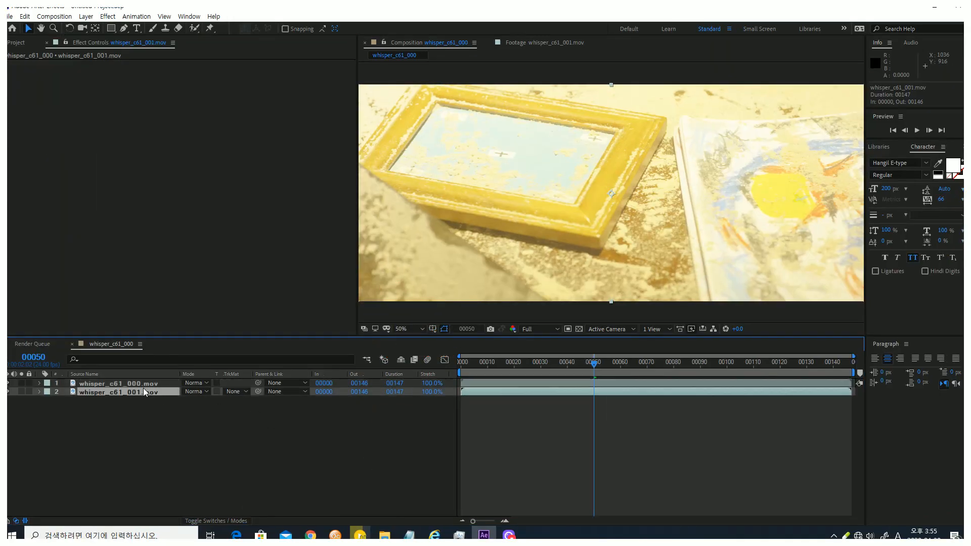
pyautogui.click(104, 17)
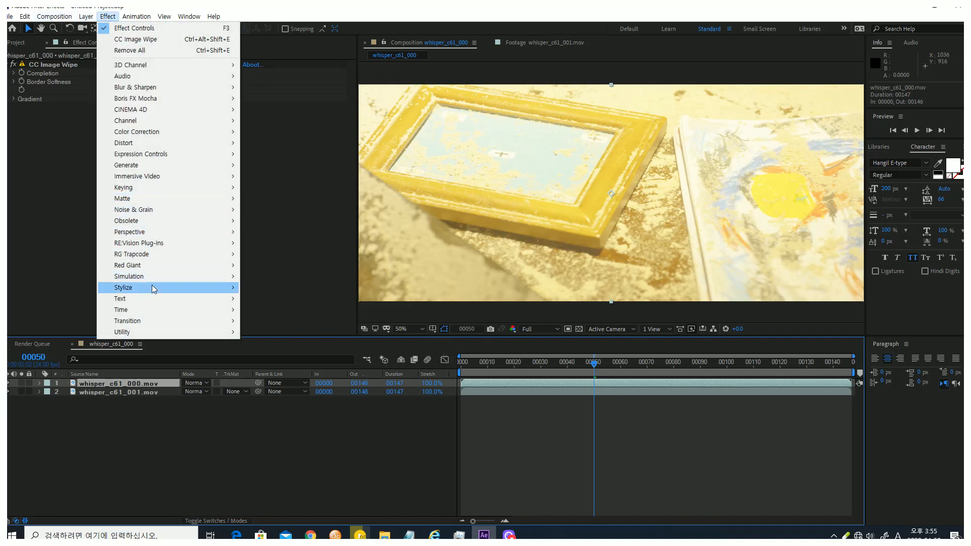
pyautogui.moveTo(160, 322)
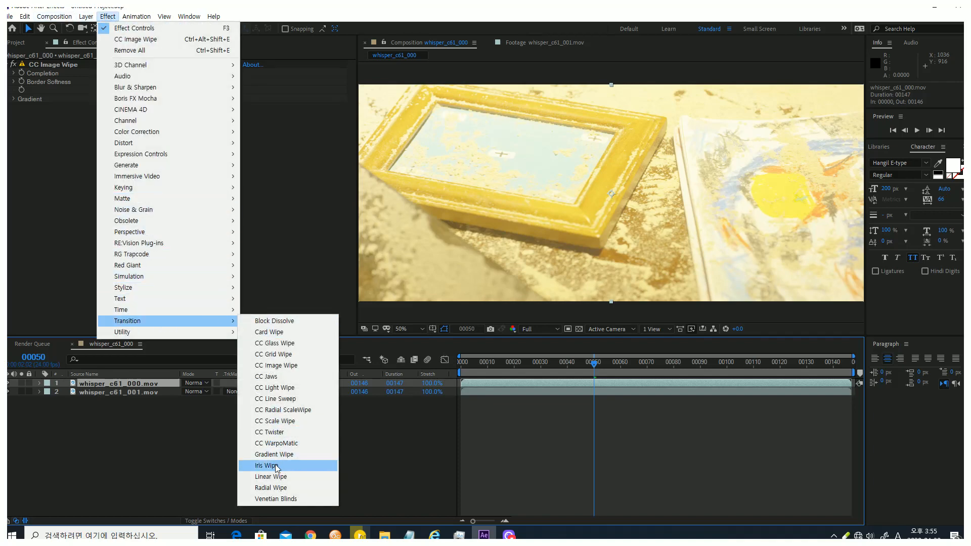
pyautogui.click(281, 477)
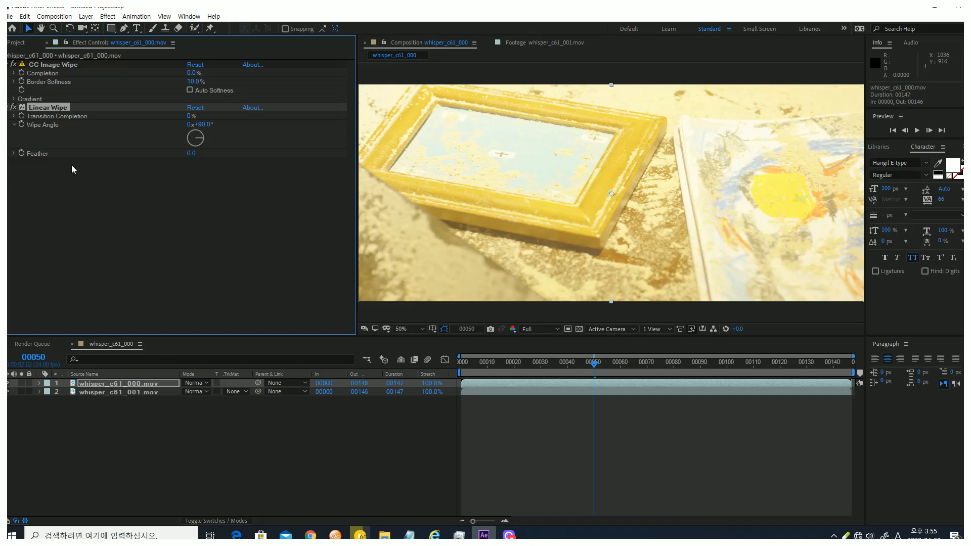
pyautogui.click(62, 65)
pyautogui.press('Delete')
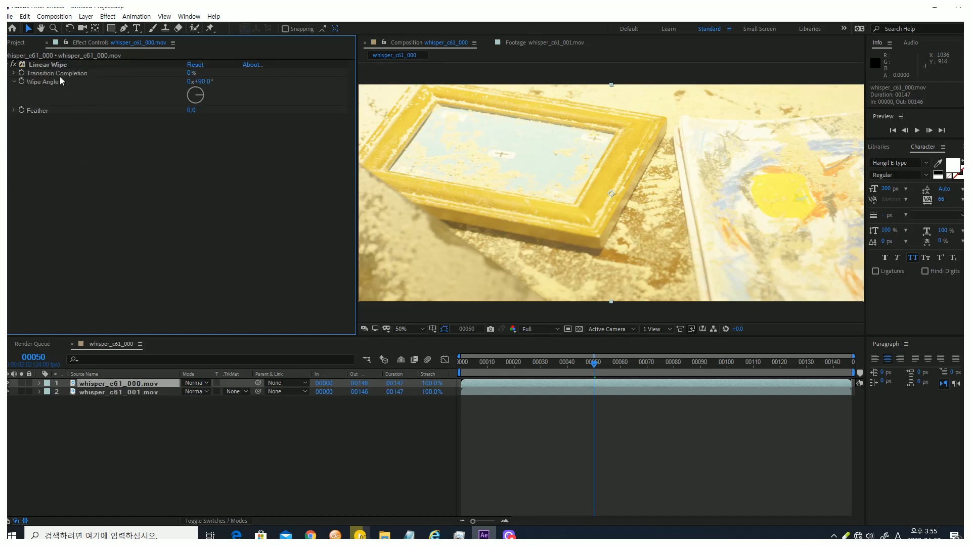
pyautogui.click(145, 390)
pyautogui.click(150, 385)
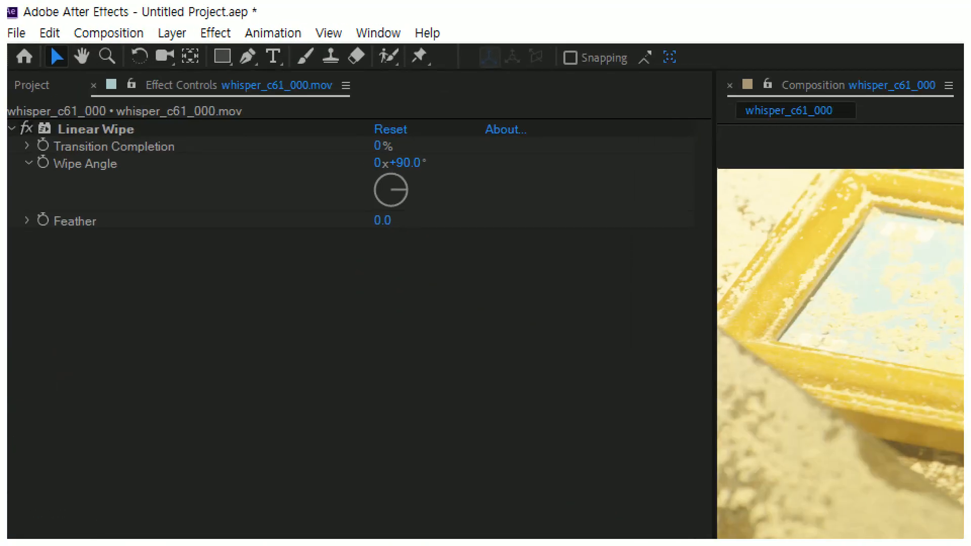
# Circle the Linear Wipe settings in red and underline Transition Completion, Wipe Angle and Feather
pyautogui.moveTo(116, 273); pyautogui.dragTo(72, 284)
pyautogui.moveTo(36, 149); pyautogui.dragTo(186, 149)
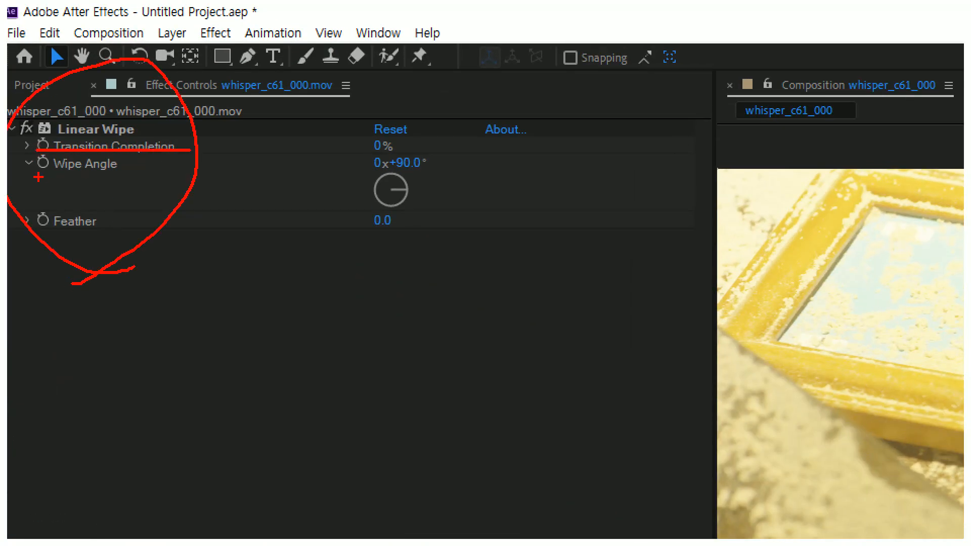
pyautogui.moveTo(39, 177); pyautogui.dragTo(133, 178)
pyautogui.moveTo(39, 234); pyautogui.dragTo(140, 234)
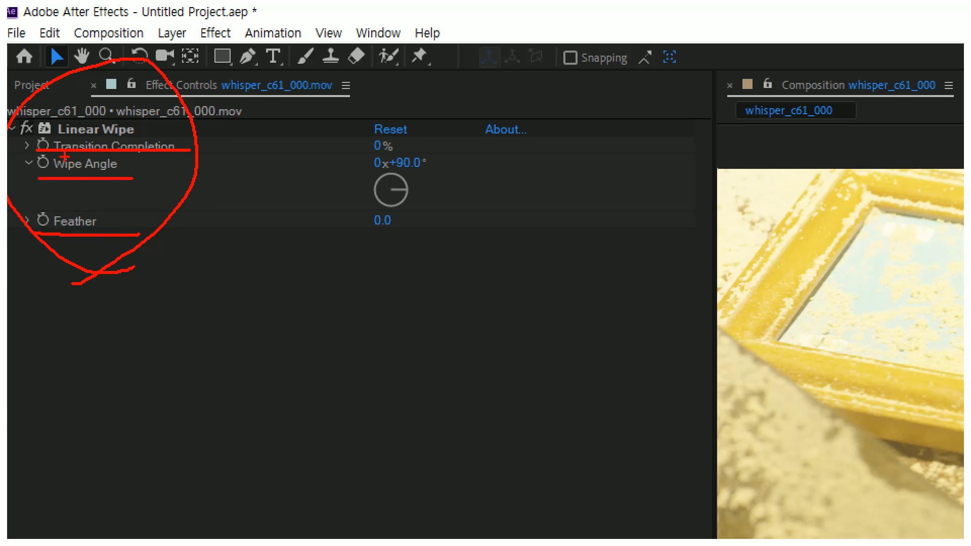
pyautogui.moveTo(42, 181); pyautogui.dragTo(139, 181)
pyautogui.moveTo(50, 232); pyautogui.dragTo(132, 232)
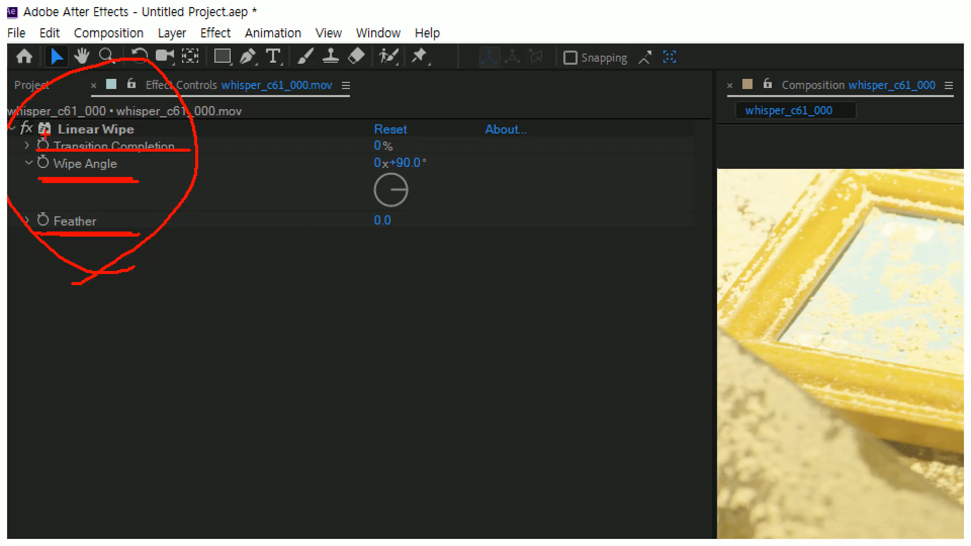
pyautogui.moveTo(51, 154); pyautogui.dragTo(181, 146)
pyautogui.press('Escape')
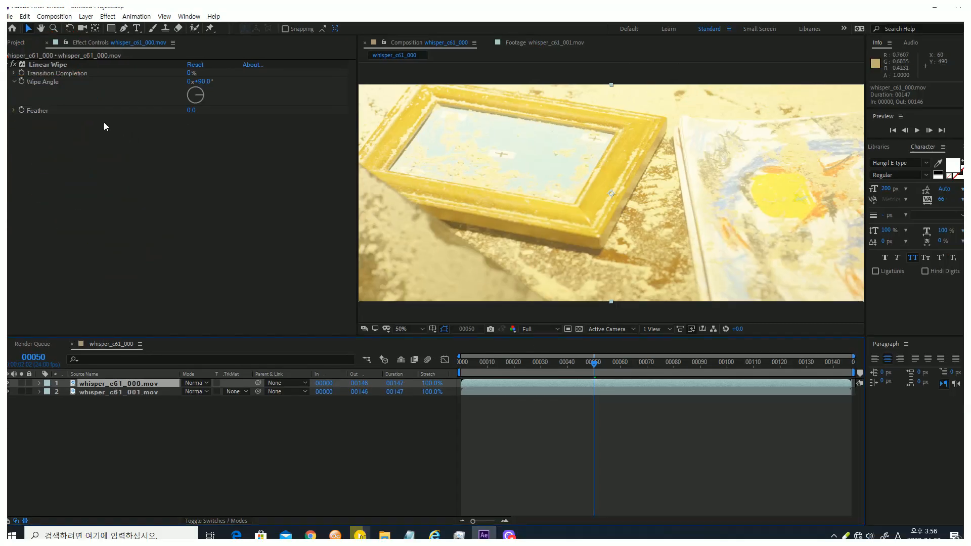
# Expand Linear Wipe's Transition Completion slider and circle its 0% and 100% ends in red
pyautogui.click(14, 74)
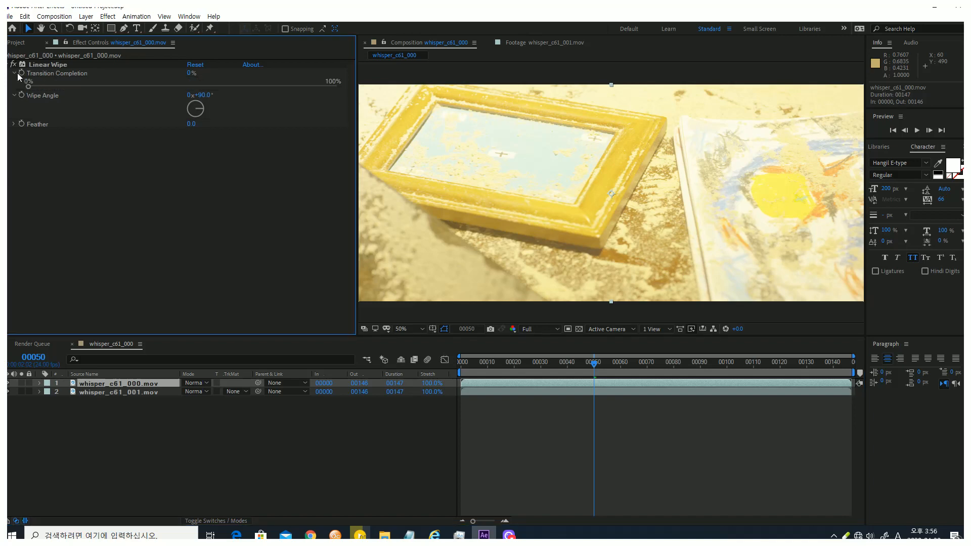
pyautogui.click(15, 74)
pyautogui.click(14, 74)
pyautogui.hotkey('ctrl', '1')
pyautogui.moveTo(46, 87)
pyautogui.mouseDown()
pyautogui.moveTo(23, 86)
pyautogui.moveTo(38, 88)
pyautogui.mouseUp()
pyautogui.moveTo(672, 202); pyautogui.dragTo(699, 187)
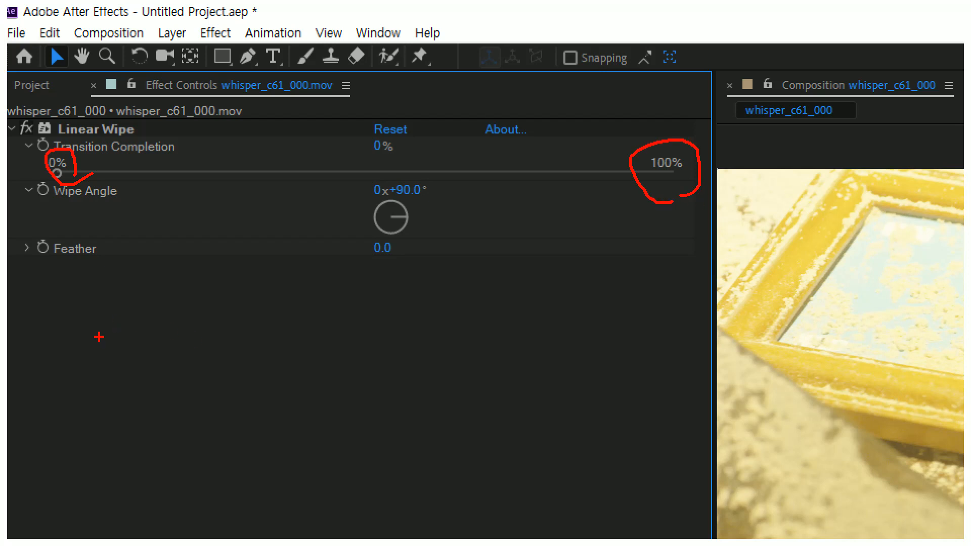
# Handwrite 0 above a cross under the slider's 0% end and 100 above a circled cross under its 100% end
pyautogui.moveTo(99, 336)
pyautogui.mouseDown()
pyautogui.moveTo(127, 321)
pyautogui.moveTo(134, 348)
pyautogui.mouseUp()
pyautogui.moveTo(126, 400); pyautogui.dragTo(91, 446)
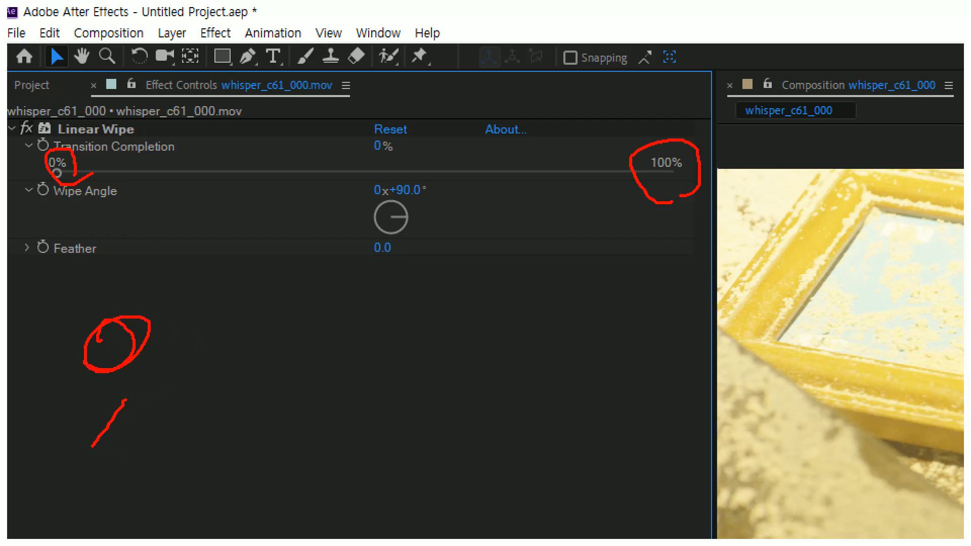
pyautogui.moveTo(76, 398); pyautogui.dragTo(165, 475)
pyautogui.moveTo(637, 272); pyautogui.dragTo(590, 373)
pyautogui.moveTo(653, 312)
pyautogui.mouseDown()
pyautogui.moveTo(651, 346)
pyautogui.moveTo(641, 306)
pyautogui.mouseUp()
pyautogui.moveTo(702, 302); pyautogui.dragTo(690, 302)
pyautogui.moveTo(645, 387); pyautogui.dragTo(703, 434)
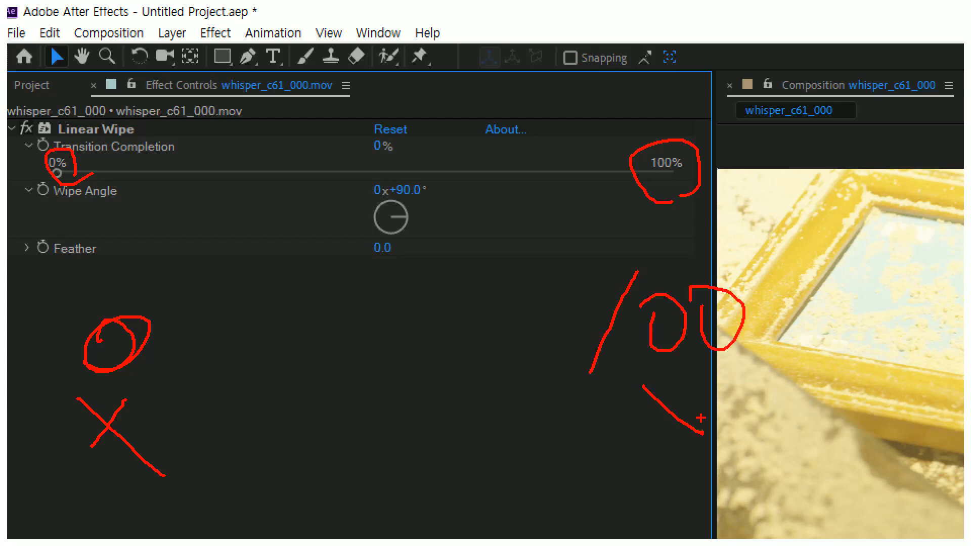
pyautogui.moveTo(694, 383); pyautogui.dragTo(636, 444)
pyautogui.moveTo(647, 394)
pyautogui.mouseDown()
pyautogui.moveTo(759, 392)
pyautogui.moveTo(728, 410)
pyautogui.moveTo(635, 404)
pyautogui.mouseUp()
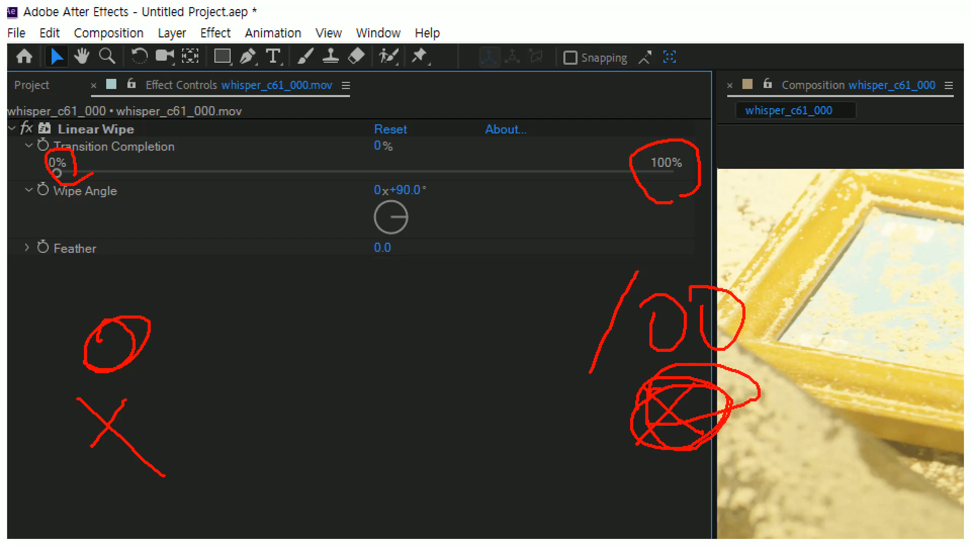
pyautogui.press('Escape')
# Try the wipe at 50%, set Transition Completion to 31%, and mark the picture frame in red
pyautogui.moveTo(29, 87); pyautogui.dragTo(180, 87)
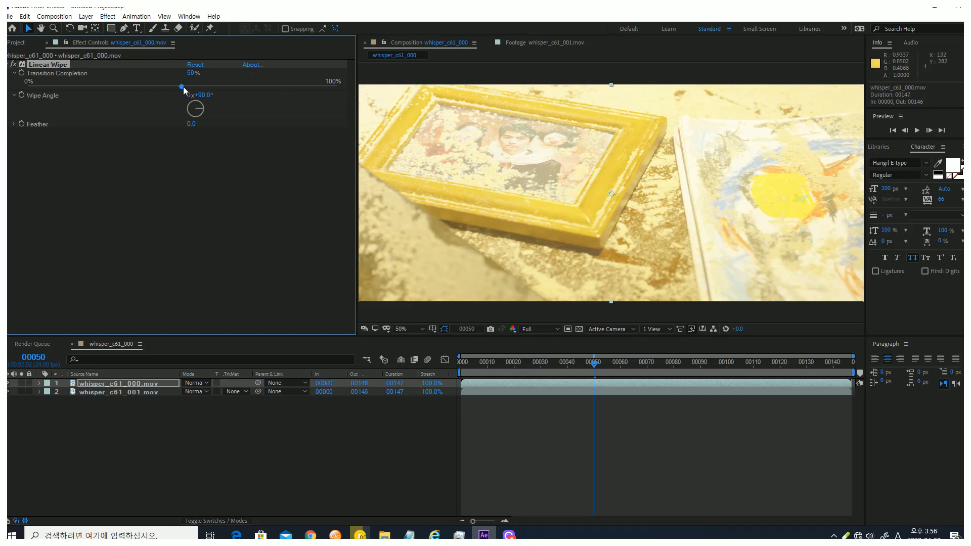
pyautogui.moveTo(183, 87); pyautogui.dragTo(125, 87)
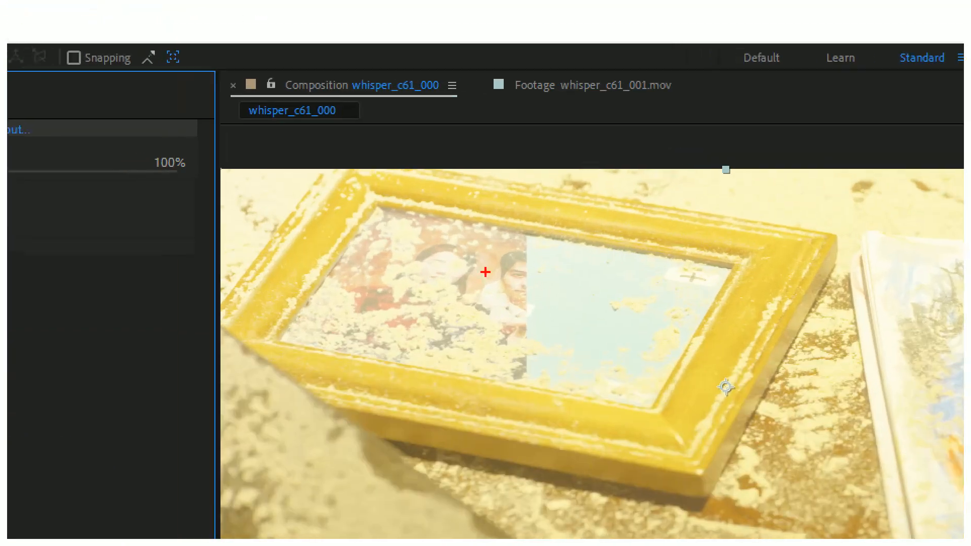
pyautogui.moveTo(364, 184)
pyautogui.mouseDown()
pyautogui.moveTo(211, 342)
pyautogui.moveTo(762, 335)
pyautogui.moveTo(319, 215)
pyautogui.moveTo(834, 462)
pyautogui.moveTo(315, 203)
pyautogui.moveTo(290, 356)
pyautogui.mouseUp()
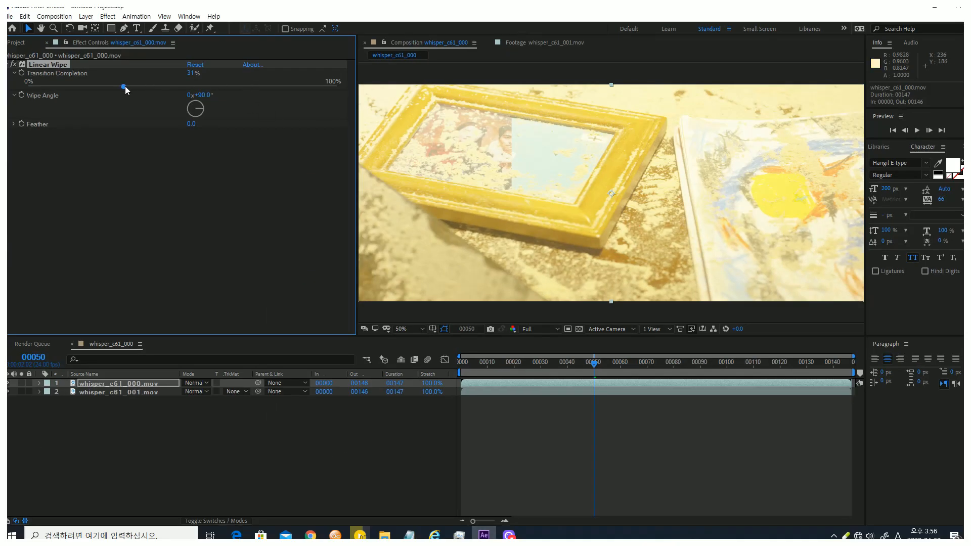
# Set Transition Completion to 0% and draw a rightward red arrow across the picture's left edge
pyautogui.moveTo(125, 86); pyautogui.dragTo(16, 96)
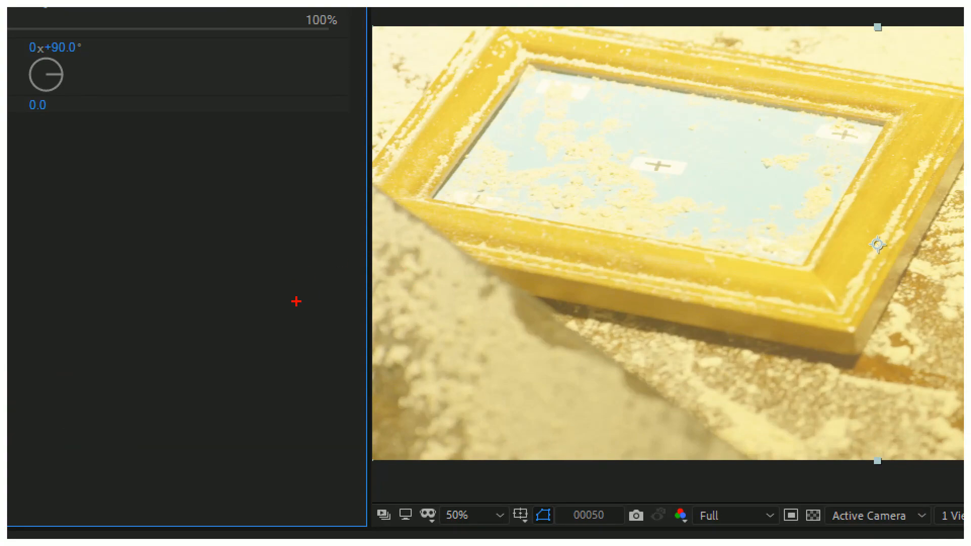
pyautogui.moveTo(287, 303); pyautogui.dragTo(508, 303)
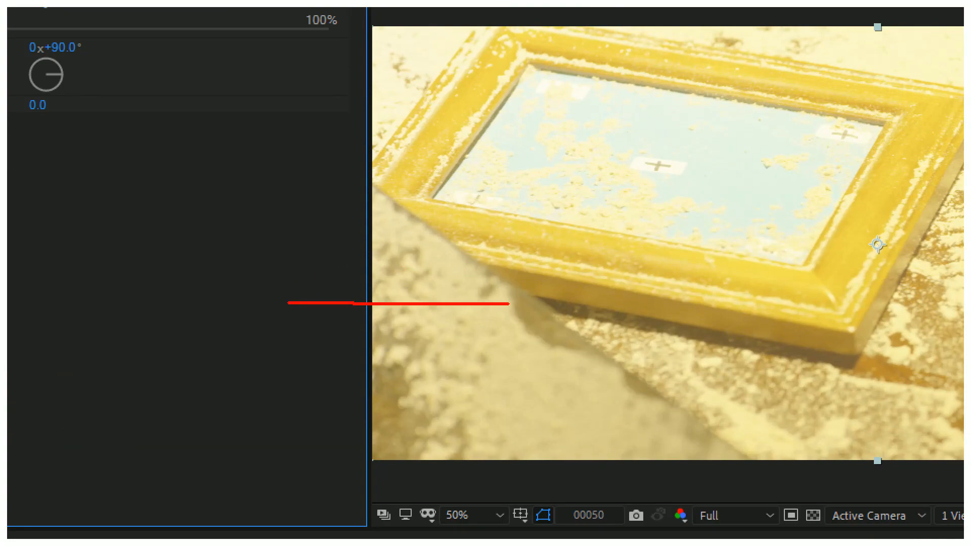
pyautogui.moveTo(316, 338); pyautogui.dragTo(515, 343)
pyautogui.moveTo(475, 263)
pyautogui.mouseDown()
pyautogui.moveTo(490, 406)
pyautogui.moveTo(465, 423)
pyautogui.mouseUp()
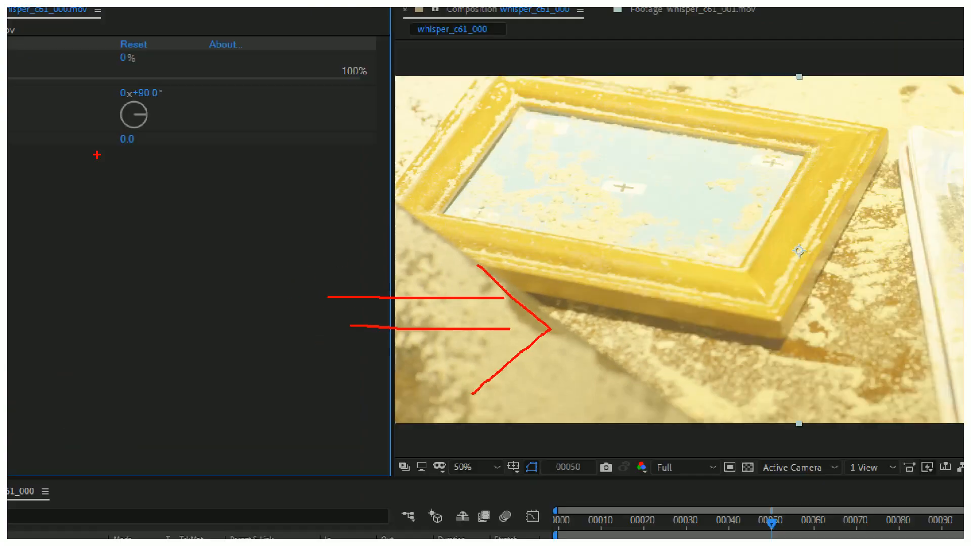
pyautogui.press('Escape')
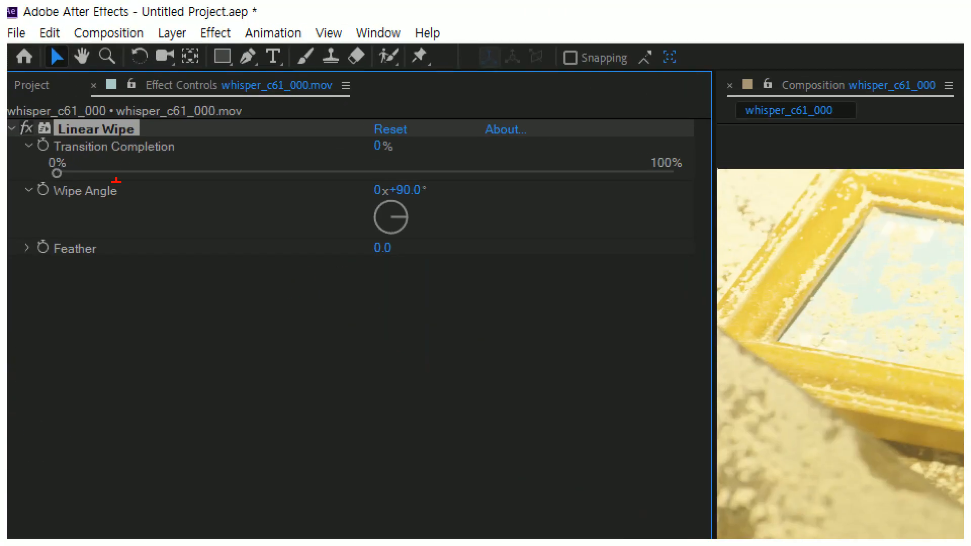
# Underline Wipe Angle in red, circle its +90.0° value, and sketch arrows showing the wipe direction
pyautogui.moveTo(23, 106); pyautogui.dragTo(53, 110)
pyautogui.moveTo(385, 206)
pyautogui.mouseDown()
pyautogui.moveTo(479, 194)
pyautogui.moveTo(393, 162)
pyautogui.moveTo(347, 182)
pyautogui.moveTo(396, 205)
pyautogui.mouseUp()
pyautogui.moveTo(366, 354)
pyautogui.mouseDown()
pyautogui.moveTo(368, 380)
pyautogui.moveTo(520, 381)
pyautogui.moveTo(506, 428)
pyautogui.mouseUp()
pyautogui.moveTo(694, 261); pyautogui.dragTo(726, 362)
pyautogui.moveTo(713, 310); pyautogui.dragTo(484, 342)
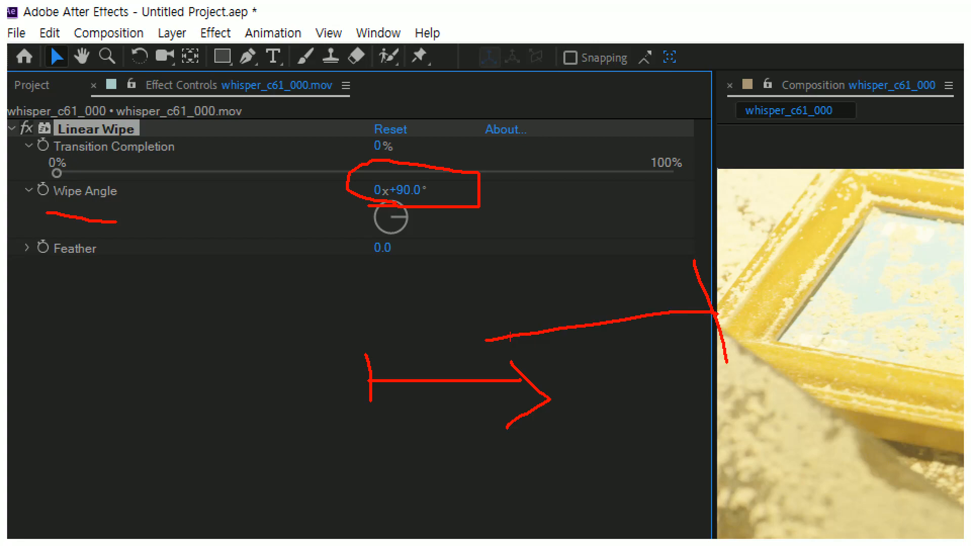
pyautogui.moveTo(592, 304); pyautogui.dragTo(552, 382)
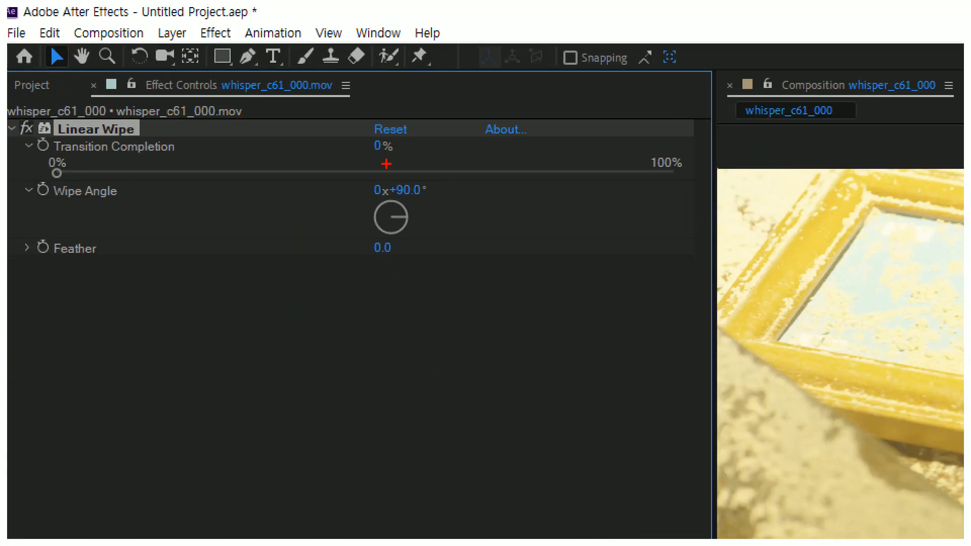
pyautogui.moveTo(202, 92); pyautogui.dragTo(212, 100)
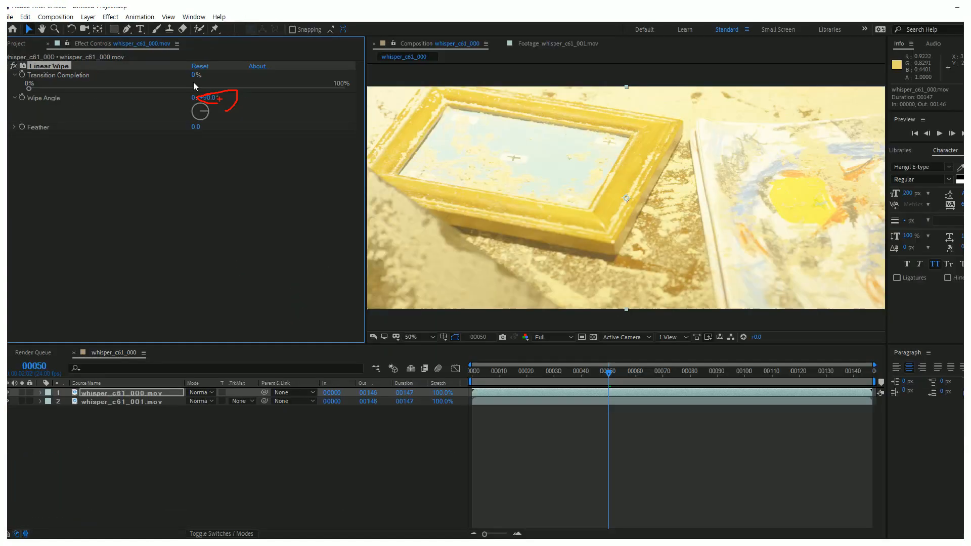
# Set the Wipe Angle to -90° and try the Transition Completion slider, returning it to 0%
pyautogui.click(200, 95)
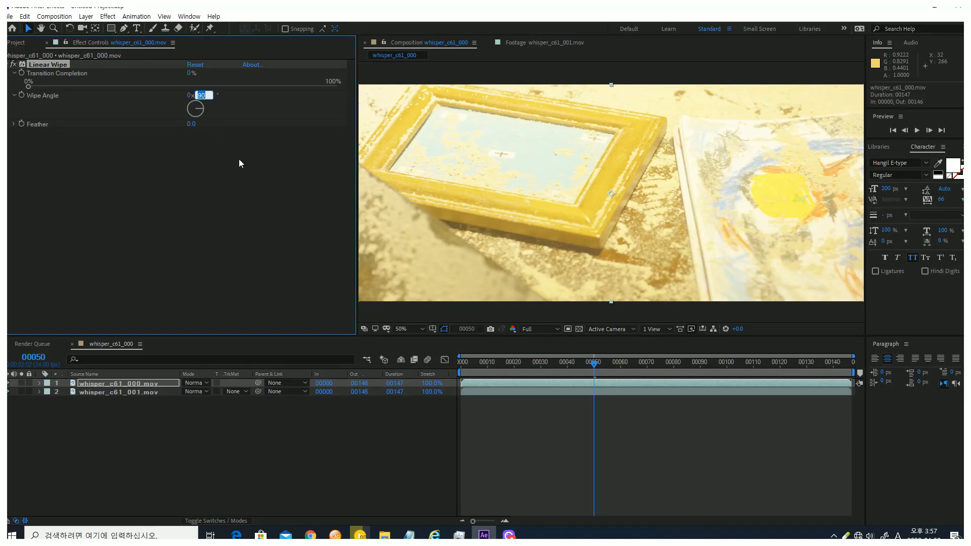
pyautogui.write('-90')
pyautogui.press('Return')
pyautogui.moveTo(30, 90)
pyautogui.mouseDown()
pyautogui.moveTo(304, 96)
pyautogui.moveTo(28, 87)
pyautogui.mouseUp()
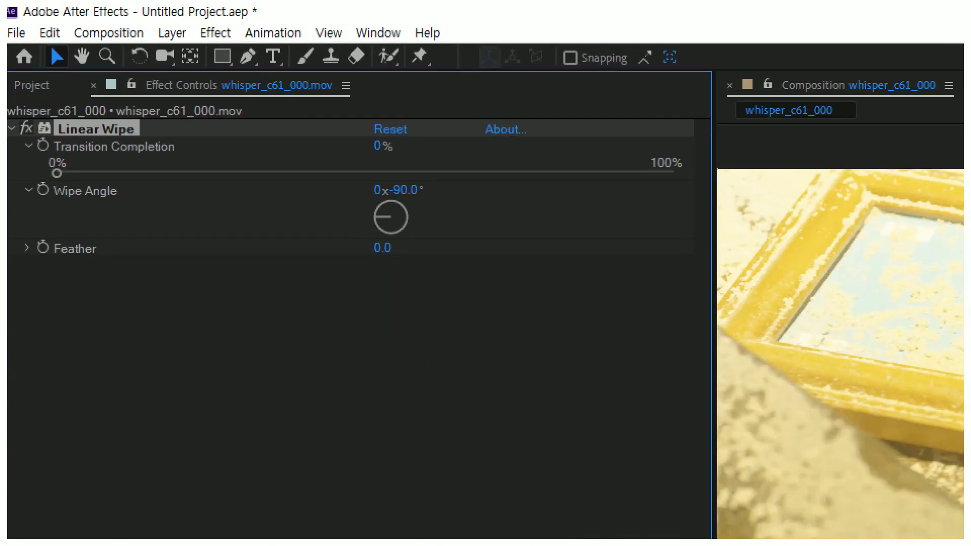
# Circle the -90.0° Wipe Angle in red and sketch two vertical wipe lines and one diagonal line
pyautogui.moveTo(396, 173)
pyautogui.mouseDown()
pyautogui.moveTo(328, 186)
pyautogui.moveTo(369, 170)
pyautogui.moveTo(343, 182)
pyautogui.mouseUp()
pyautogui.moveTo(518, 269); pyautogui.dragTo(516, 441)
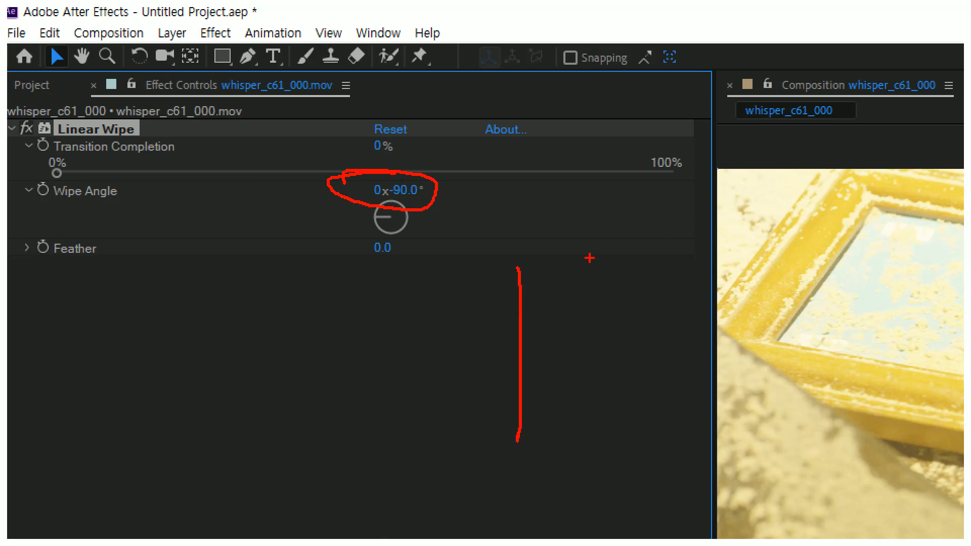
pyautogui.moveTo(589, 258); pyautogui.dragTo(585, 462)
pyautogui.moveTo(628, 395); pyautogui.dragTo(769, 233)
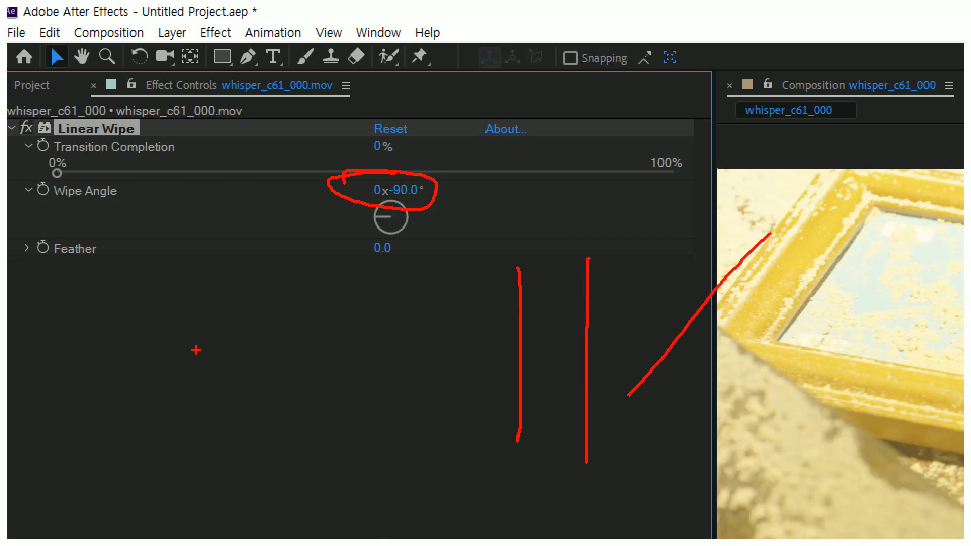
# Sketch a vertical line with a rightward arrow and a separate leftward arrow in red, and clear the drawing
pyautogui.moveTo(92, 368); pyautogui.dragTo(257, 368)
pyautogui.moveTo(107, 241); pyautogui.dragTo(88, 536)
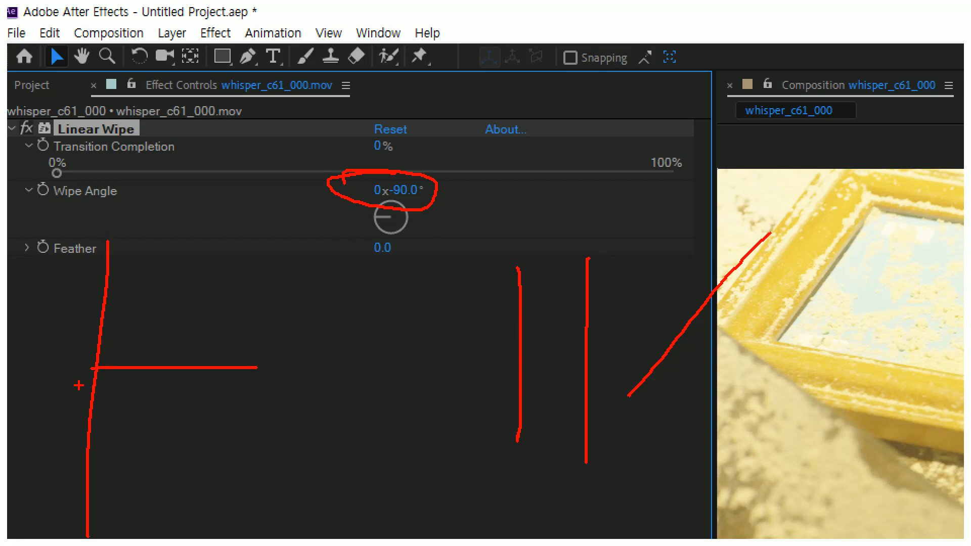
pyautogui.moveTo(56, 394); pyautogui.dragTo(266, 393)
pyautogui.moveTo(211, 326); pyautogui.dragTo(198, 445)
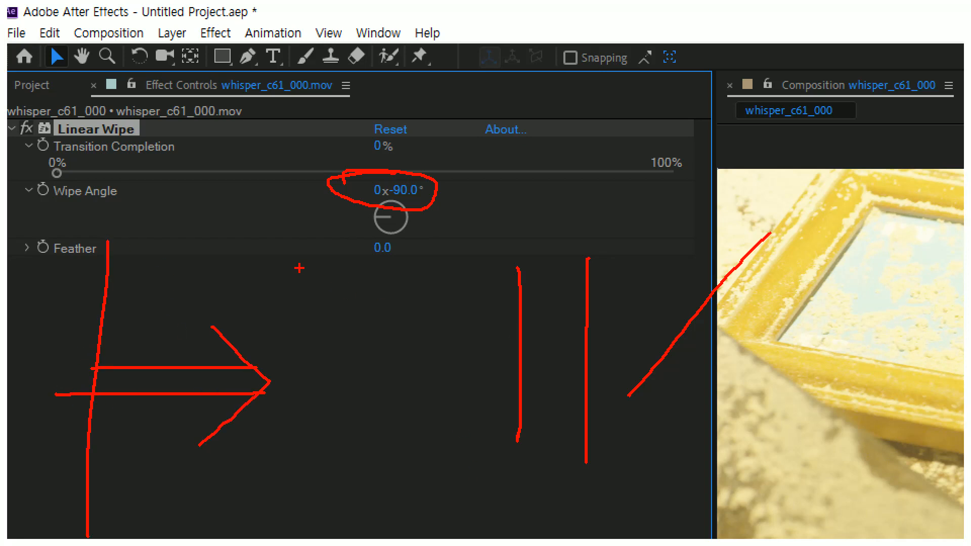
pyautogui.moveTo(270, 279); pyautogui.dragTo(401, 280)
pyautogui.moveTo(268, 305); pyautogui.dragTo(406, 304)
pyautogui.moveTo(324, 257); pyautogui.dragTo(362, 362)
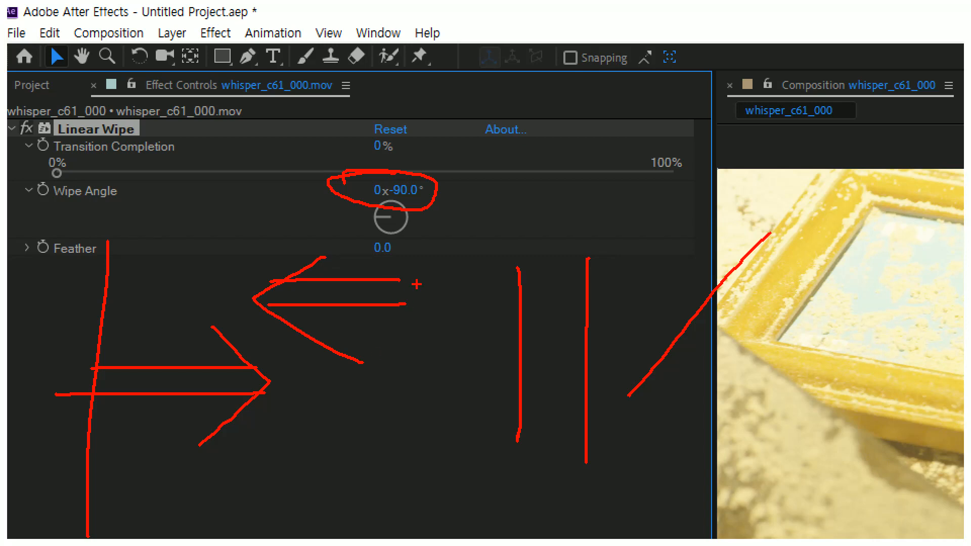
pyautogui.press('Escape')
# Set the Wipe Angle to 90° and Transition Completion to 32%
pyautogui.click(404, 192)
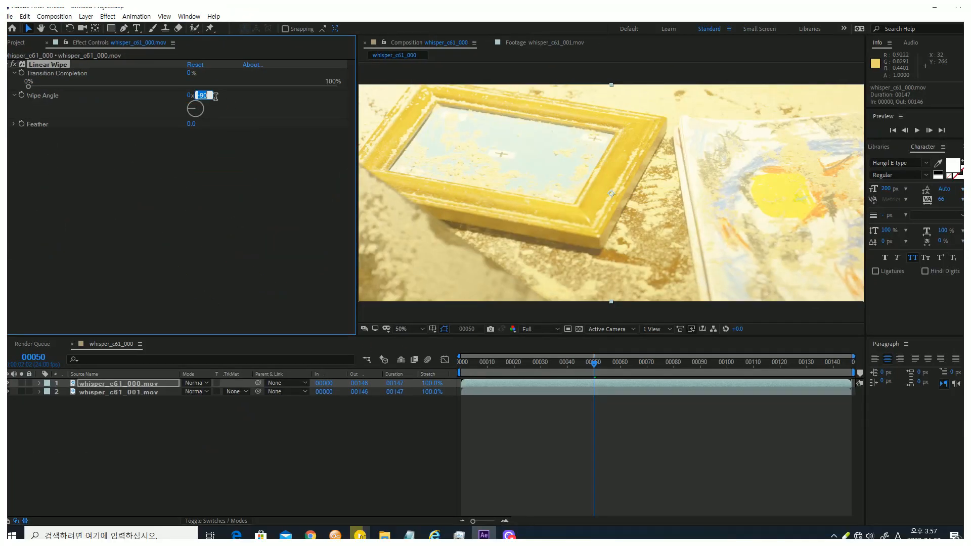
pyautogui.write('90')
pyautogui.press('Return')
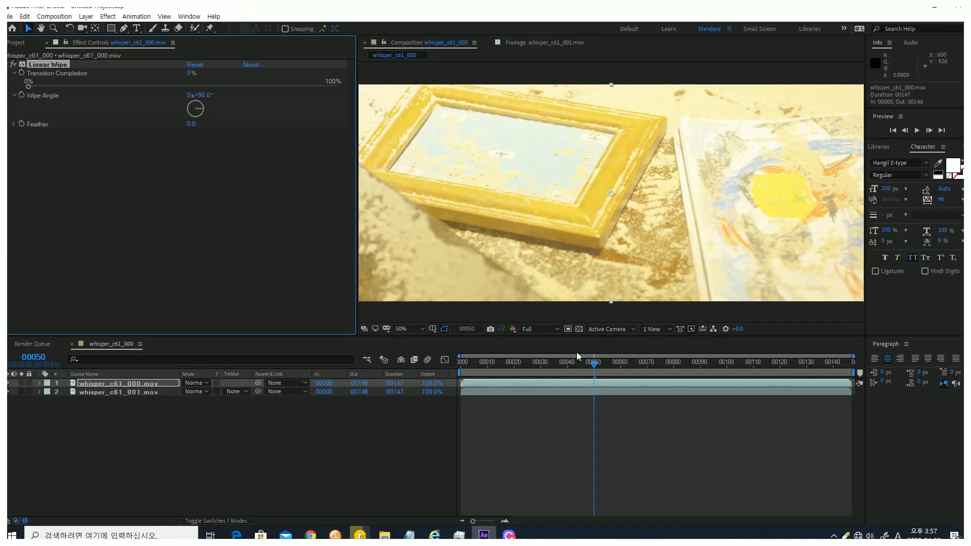
pyautogui.moveTo(48, 86); pyautogui.dragTo(126, 87)
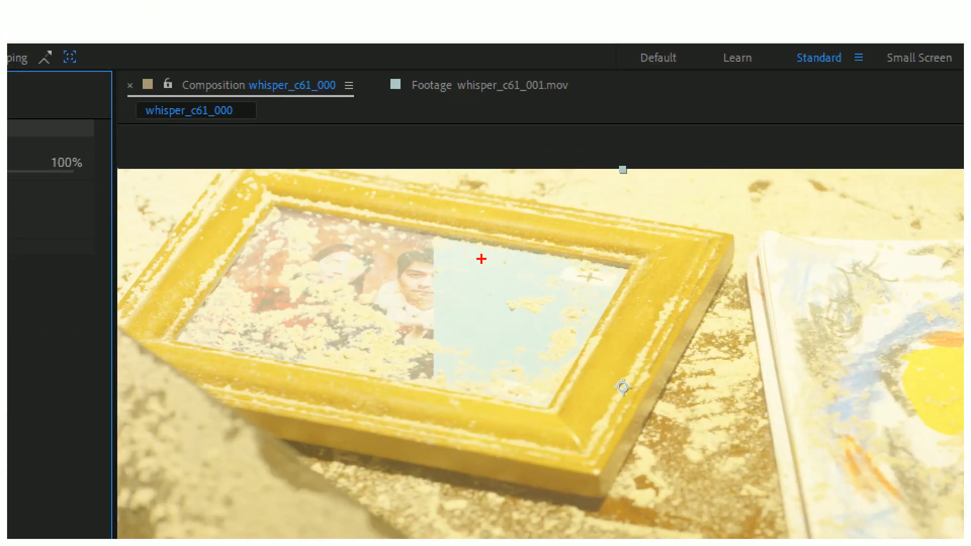
# Circle the wipe's edge inside the picture frame in red and clear the mark
pyautogui.moveTo(453, 151)
pyautogui.mouseDown()
pyautogui.moveTo(439, 210)
pyautogui.moveTo(472, 182)
pyautogui.mouseUp()
pyautogui.moveTo(465, 273); pyautogui.dragTo(386, 390)
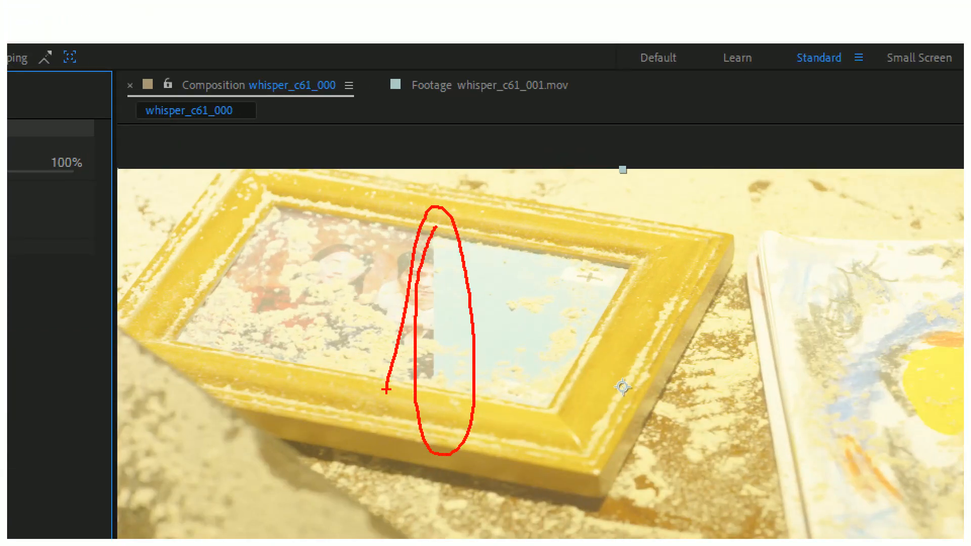
pyautogui.press('Escape')
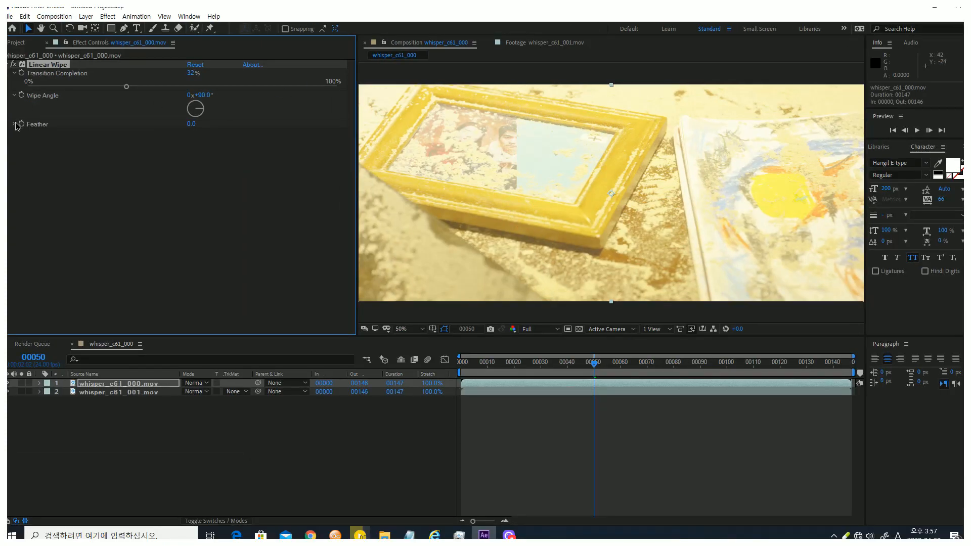
# Expand the Feather setting, raise it to 30.3, and mark the wipe's edge in red
pyautogui.click(14, 124)
pyautogui.moveTo(28, 137); pyautogui.dragTo(122, 138)
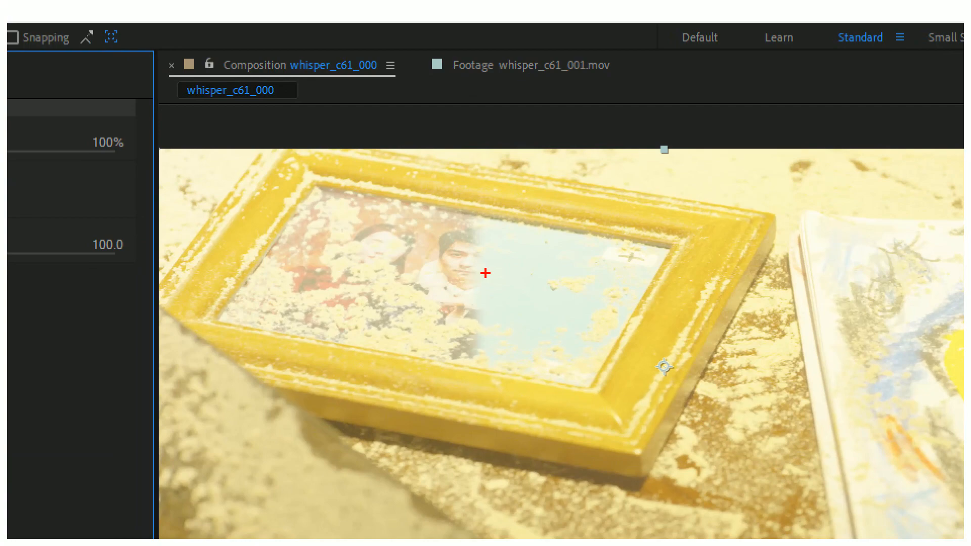
pyautogui.moveTo(416, 155)
pyautogui.mouseDown()
pyautogui.moveTo(385, 287)
pyautogui.moveTo(419, 160)
pyautogui.moveTo(404, 172)
pyautogui.mouseUp()
pyautogui.moveTo(448, 231)
pyautogui.mouseDown()
pyautogui.moveTo(458, 407)
pyautogui.moveTo(422, 374)
pyautogui.moveTo(421, 263)
pyautogui.moveTo(457, 430)
pyautogui.mouseUp()
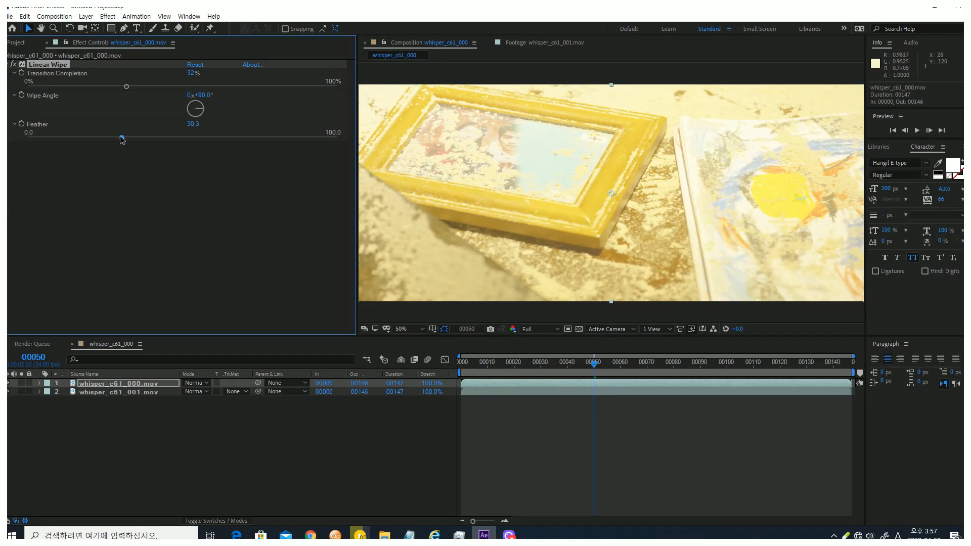
# Set Feather to 0.0 and mark the wipe's edge in the picture frame in red
pyautogui.moveTo(120, 136); pyautogui.dragTo(11, 137)
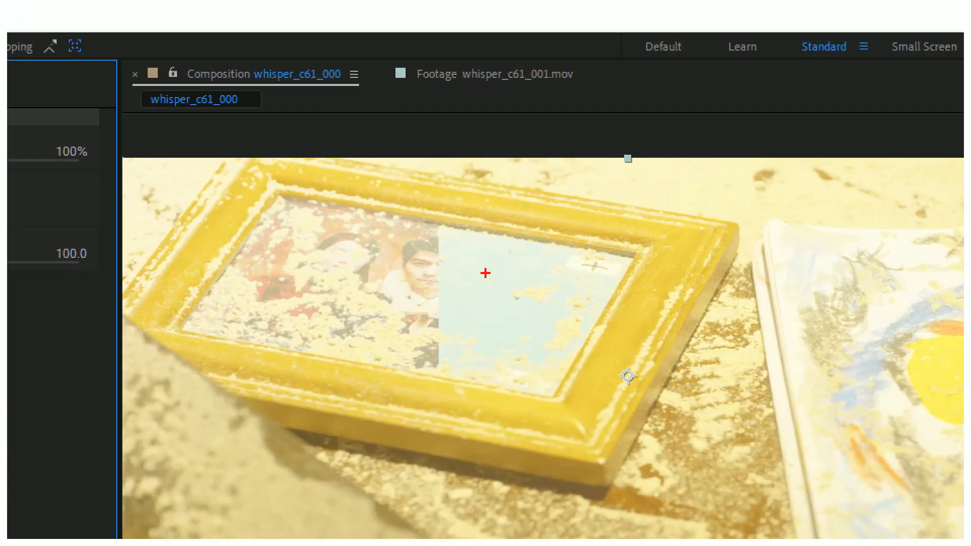
pyautogui.moveTo(416, 199)
pyautogui.mouseDown()
pyautogui.moveTo(451, 462)
pyautogui.moveTo(394, 197)
pyautogui.moveTo(384, 427)
pyautogui.mouseUp()
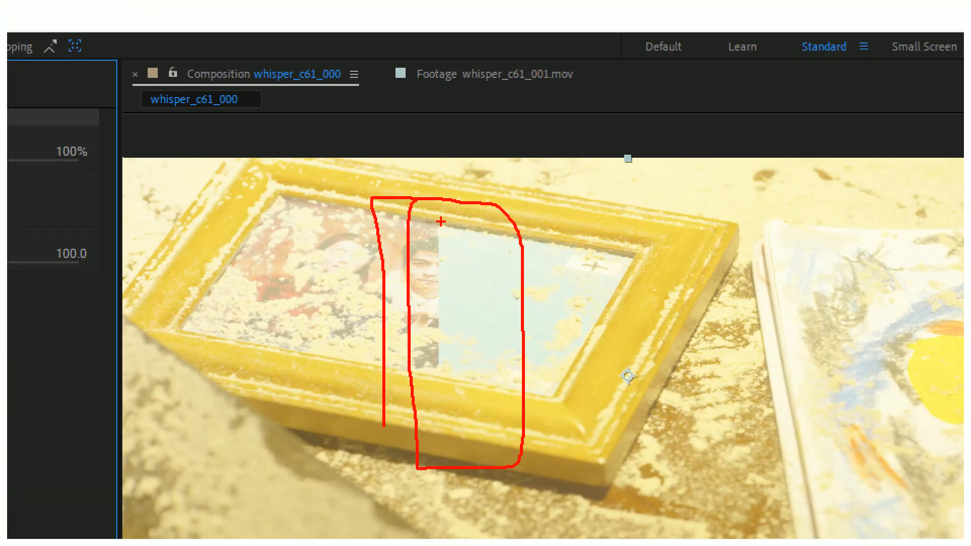
pyautogui.moveTo(440, 221)
pyautogui.mouseDown()
pyautogui.moveTo(434, 524)
pyautogui.moveTo(440, 151)
pyautogui.mouseUp()
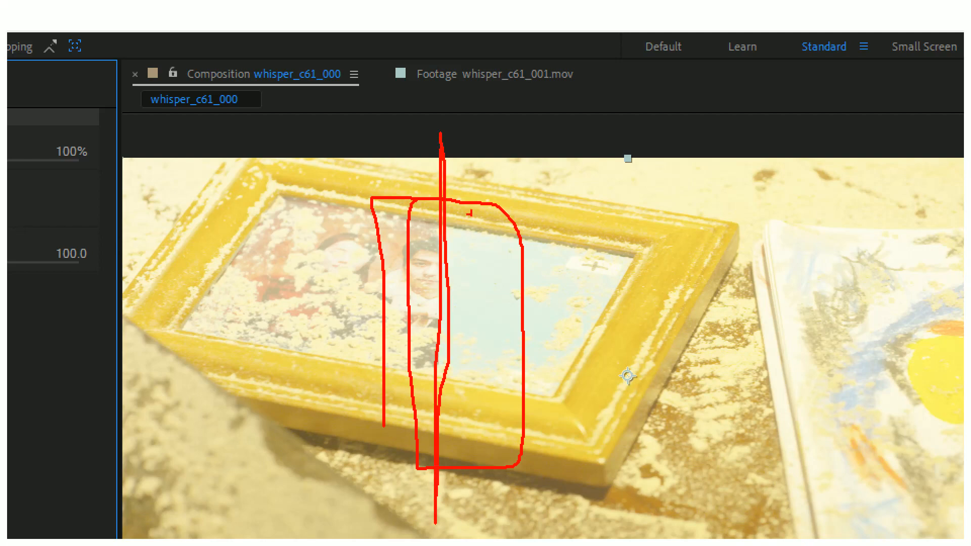
pyautogui.press('Escape')
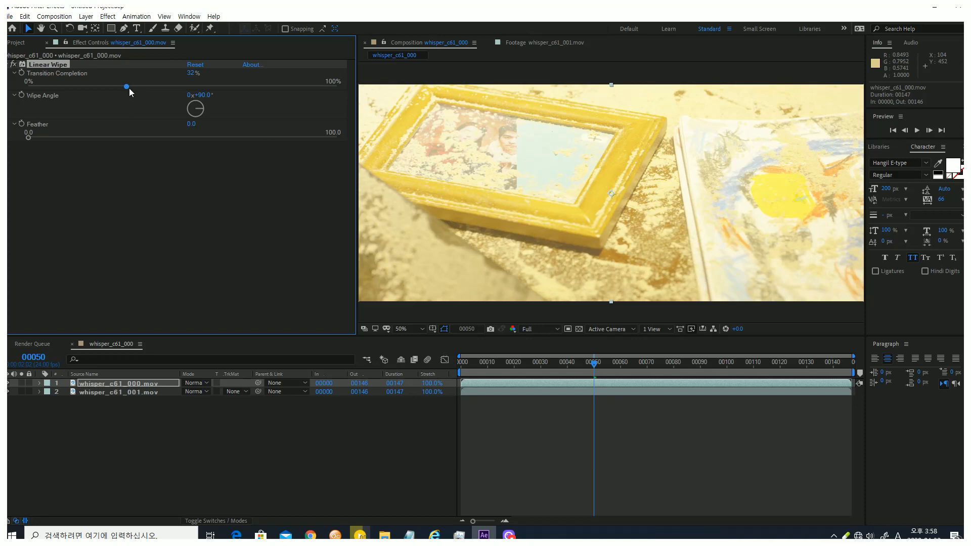
# Set Transition Completion to 0% and turn on its keyframing at frame 50
pyautogui.moveTo(115, 92); pyautogui.dragTo(9, 91)
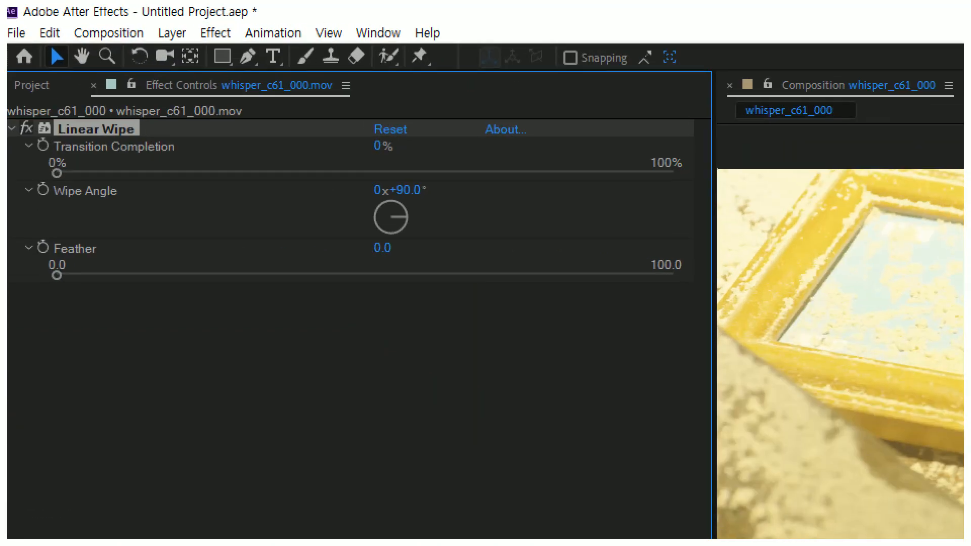
pyautogui.moveTo(48, 162); pyautogui.dragTo(75, 160)
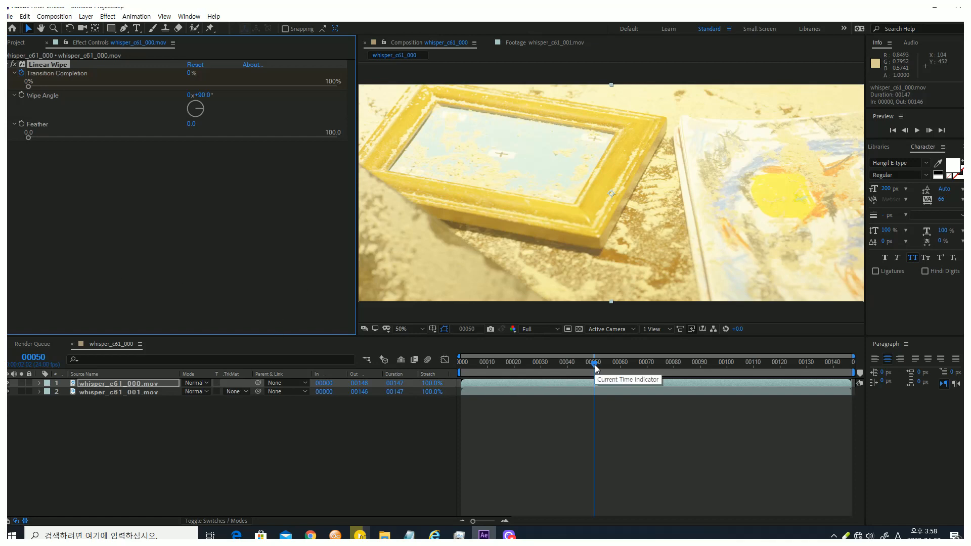
pyautogui.moveTo(594, 366)
pyautogui.mouseDown()
pyautogui.moveTo(676, 372)
pyautogui.moveTo(595, 374)
pyautogui.mouseUp()
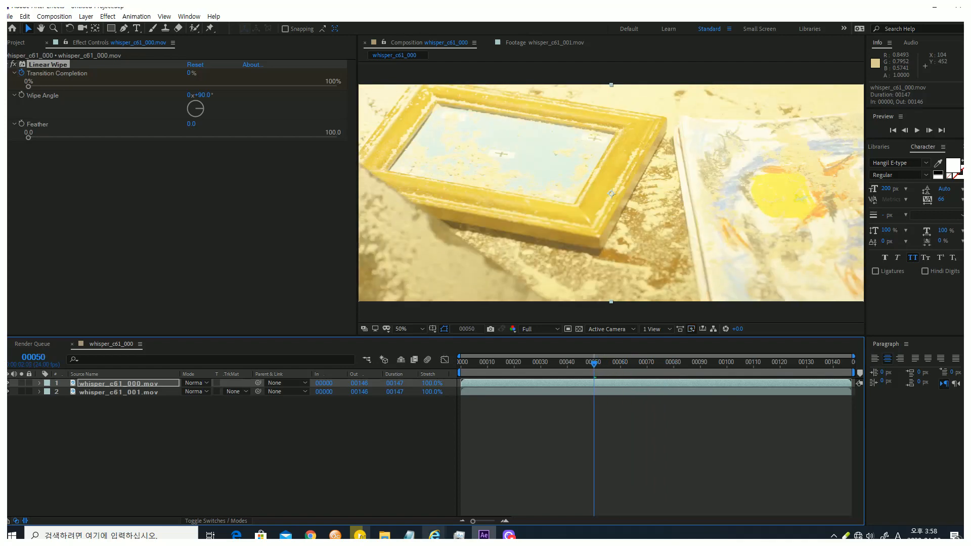
# Switch to the Notepad frame plan and add the line "Shift + Pgdw" below the frame ranges
pyautogui.moveTo(409, 535)
pyautogui.click(487, 516)
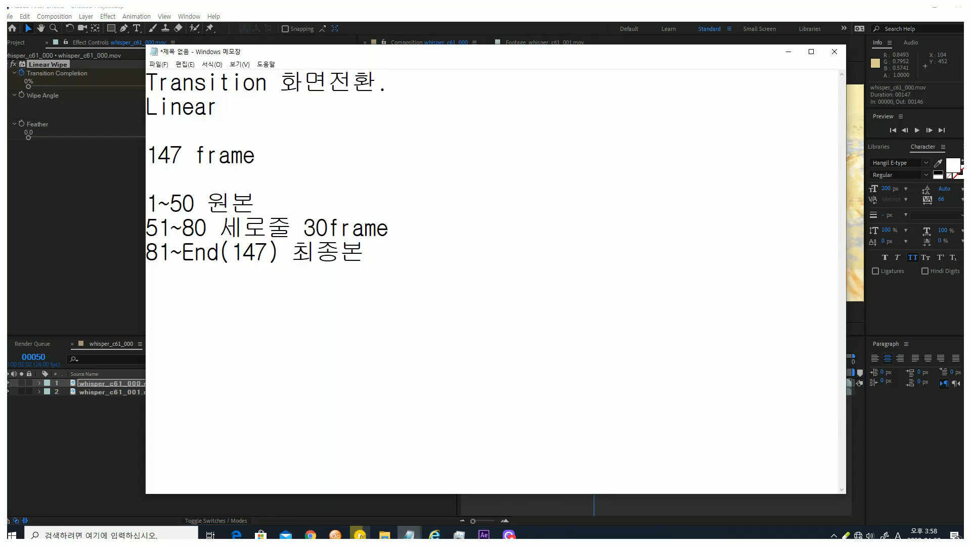
pyautogui.doubleClick(364, 311)
pyautogui.press('Return')
pyautogui.write('S')
pyautogui.write('fi')
pyautogui.write('hi')
pyautogui.write('ft+_')
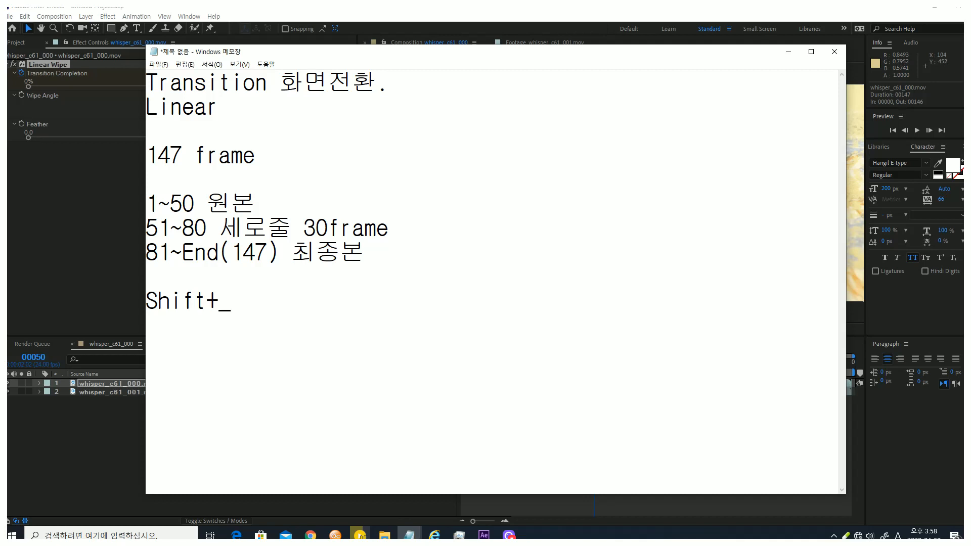
pyautogui.press('BackSpace')
pyautogui.press('BackSpace')
pyautogui.write(' + Pgdw')
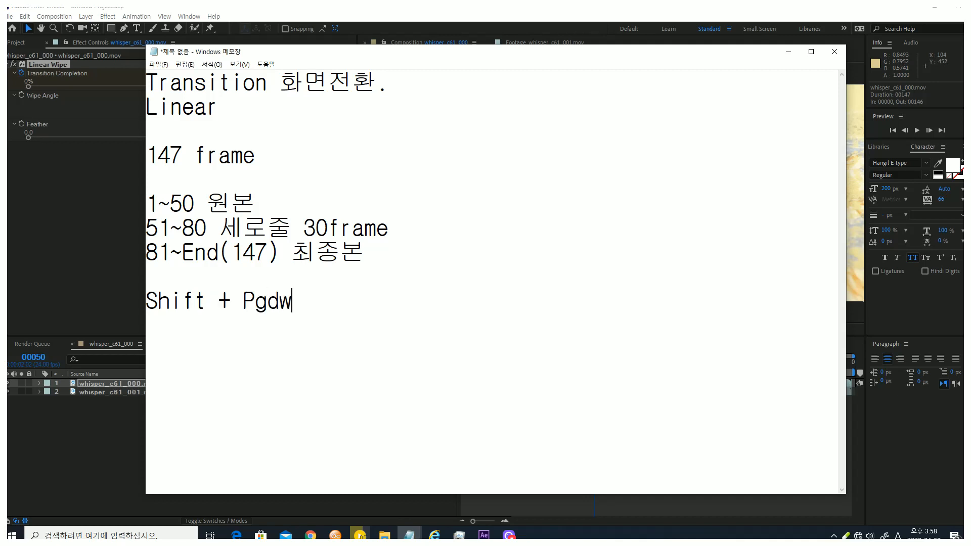
# Return to After Effects and set Linear Wipe's Transition Completion to 100% at frame 80
pyautogui.click(126, 420)
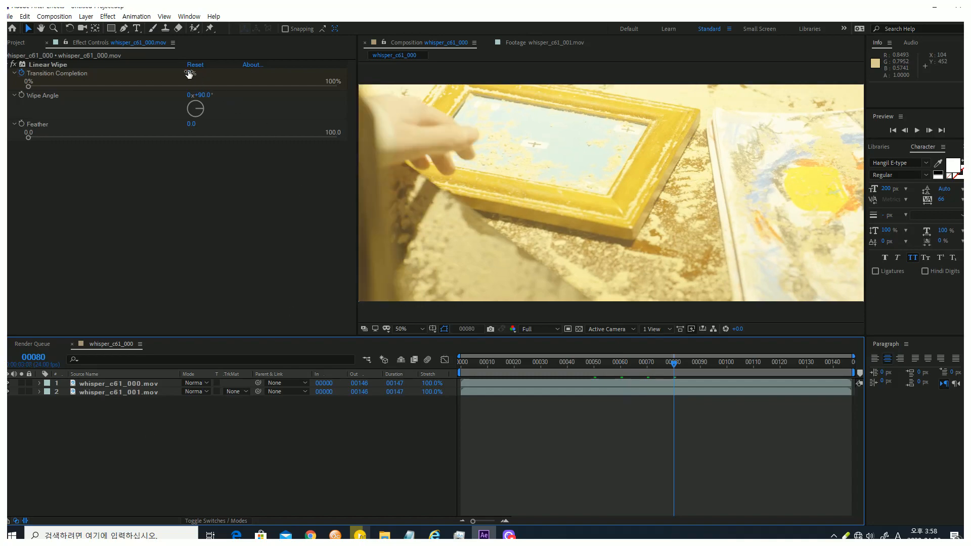
pyautogui.hotkey('ctrl', '1')
pyautogui.click(333, 104)
pyautogui.moveTo(382, 157)
pyautogui.mouseDown()
pyautogui.moveTo(351, 145)
pyautogui.moveTo(388, 160)
pyautogui.mouseUp()
pyautogui.press('Escape')
pyautogui.moveTo(28, 87); pyautogui.dragTo(365, 86)
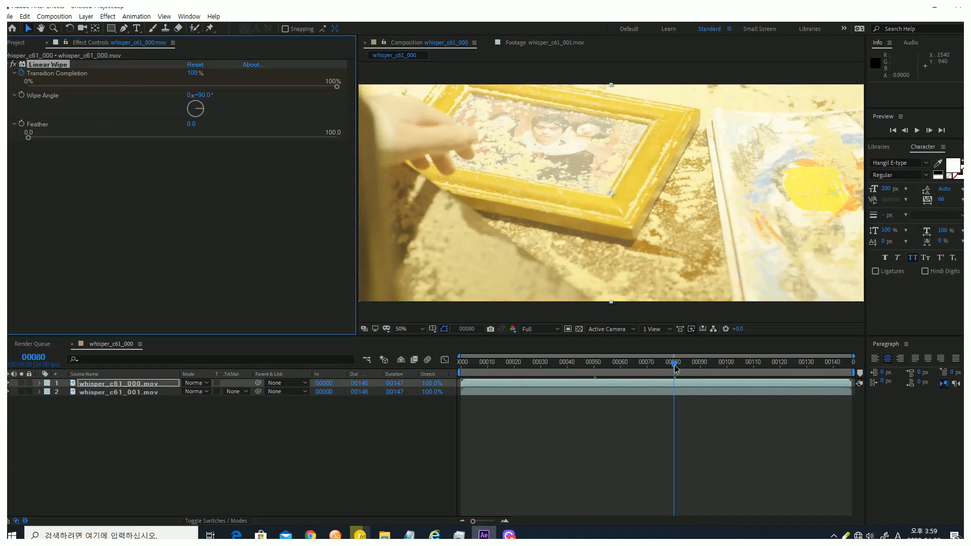
# Scrub through the keyframed wipe, play the composition from frame 0, and check the transition at frame 60
pyautogui.moveTo(675, 368); pyautogui.dragTo(622, 369)
pyautogui.moveTo(629, 369); pyautogui.dragTo(406, 390)
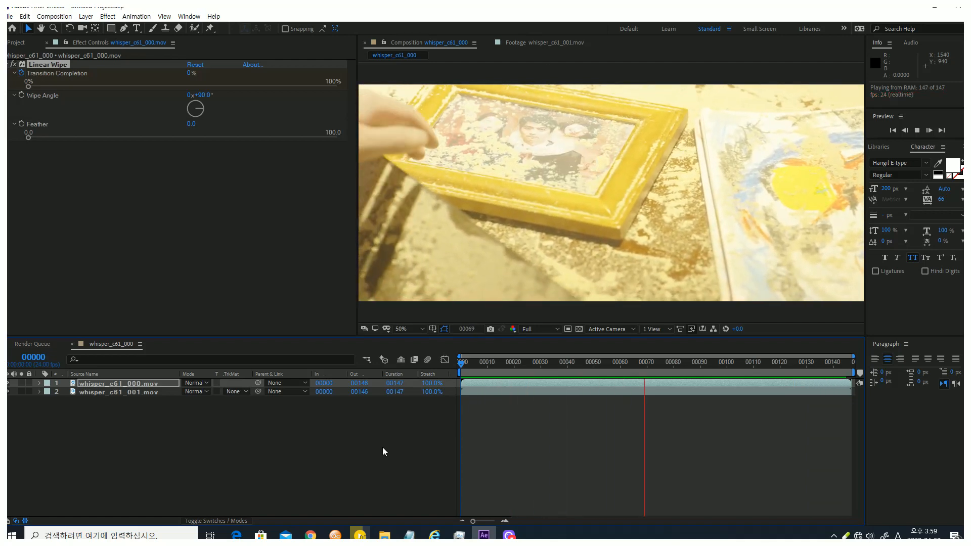
pyautogui.moveTo(592, 363); pyautogui.dragTo(621, 369)
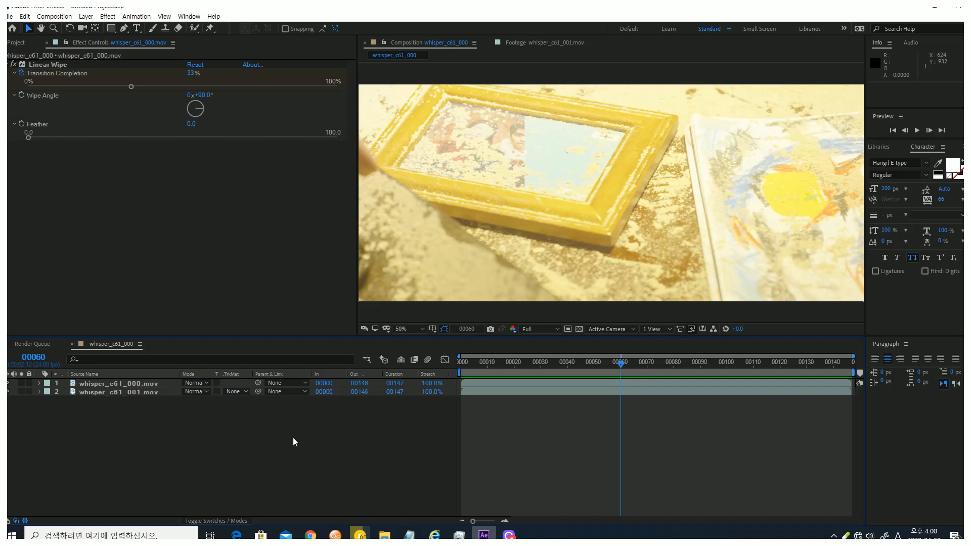
# Add a Stroke layer style to the whisper_c61_000.mov layer so the wipe edge is outlined
pyautogui.click(162, 383)
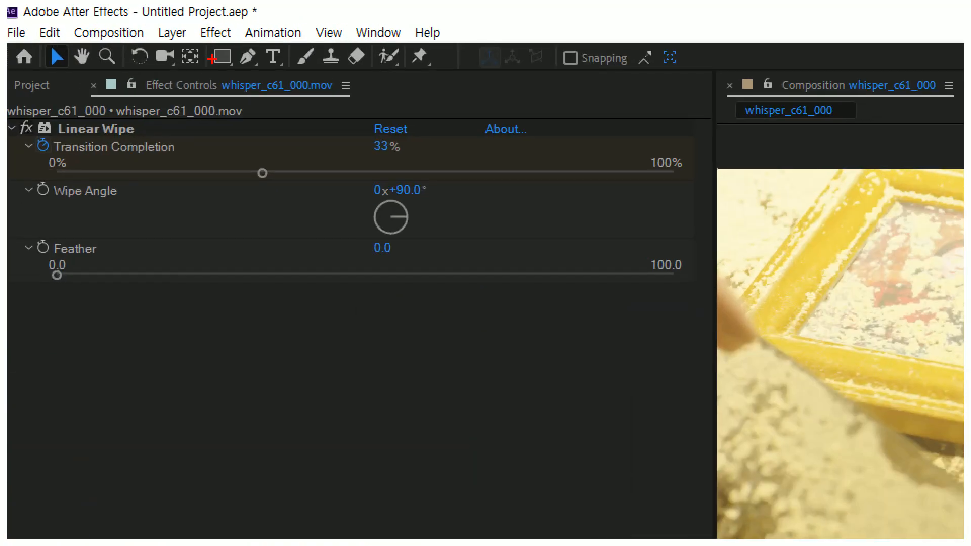
pyautogui.moveTo(211, 58)
pyautogui.mouseDown()
pyautogui.moveTo(157, 60)
pyautogui.moveTo(137, 8)
pyautogui.mouseUp()
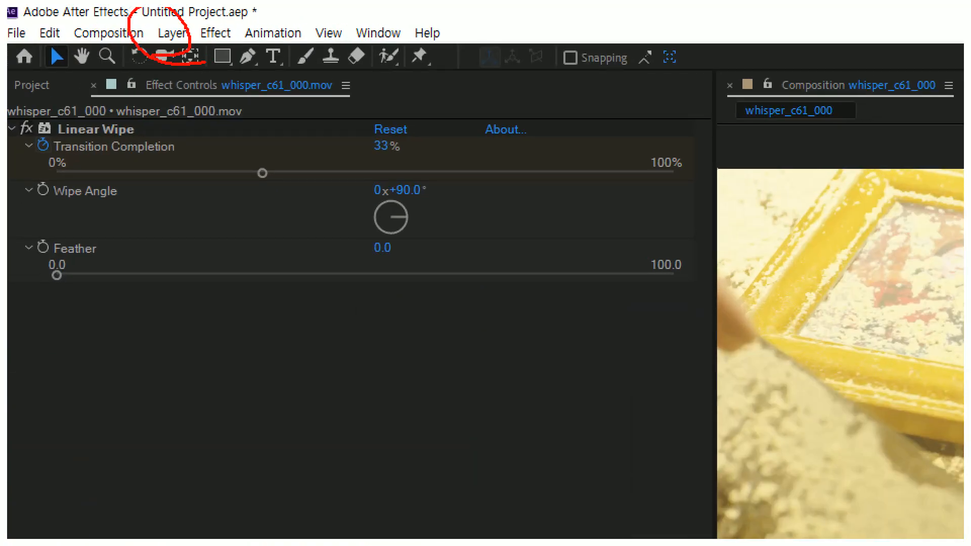
pyautogui.moveTo(152, 54)
pyautogui.mouseDown()
pyautogui.moveTo(159, 13)
pyautogui.moveTo(177, 50)
pyautogui.moveTo(154, 23)
pyautogui.moveTo(187, 60)
pyautogui.mouseUp()
pyautogui.press('Escape')
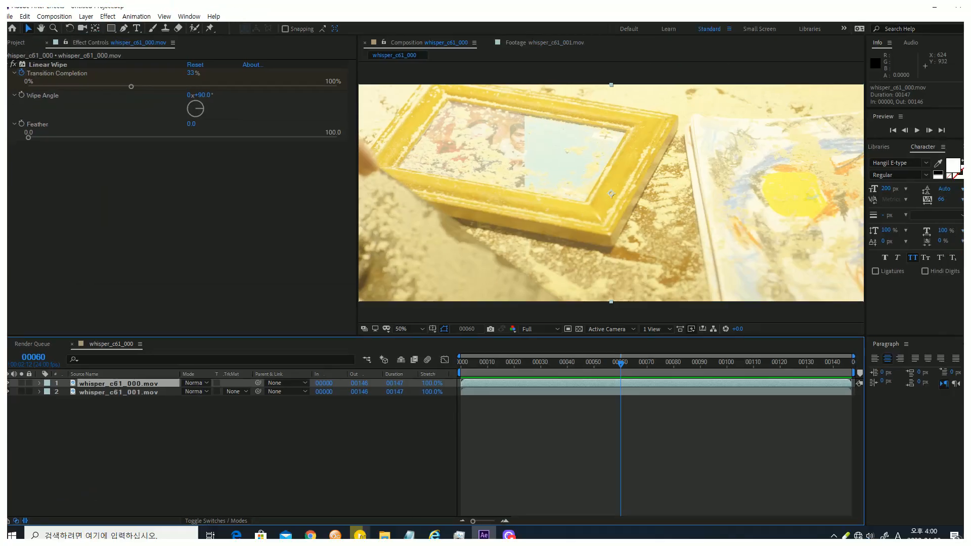
pyautogui.click(84, 17)
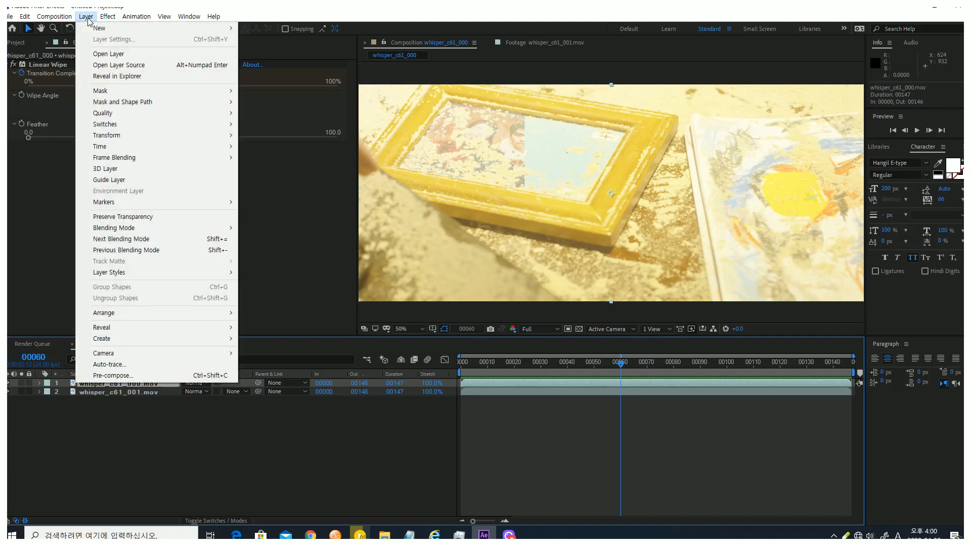
pyautogui.moveTo(131, 279)
pyautogui.hotkey('ctrl', '1')
pyautogui.click(128, 274)
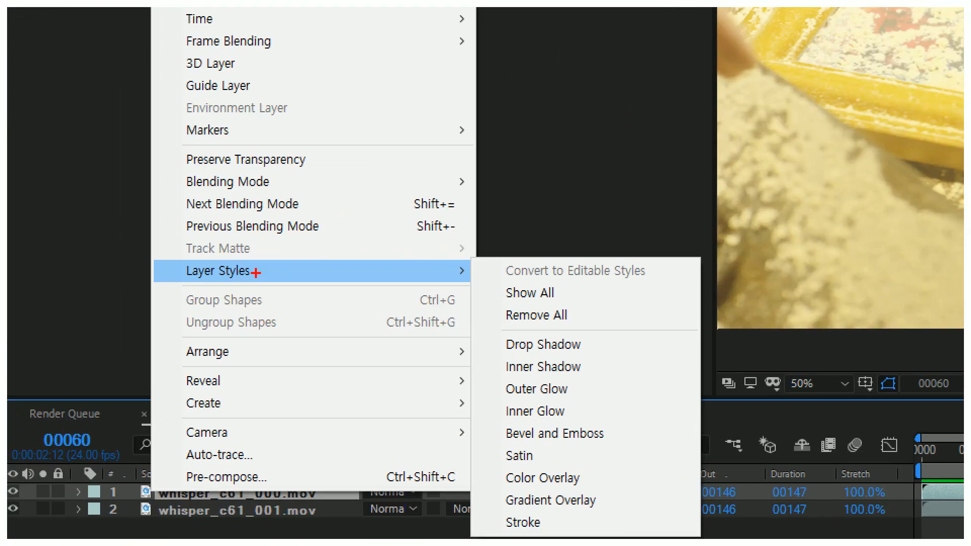
pyautogui.moveTo(168, 275)
pyautogui.mouseDown()
pyautogui.moveTo(273, 265)
pyautogui.moveTo(172, 283)
pyautogui.mouseUp()
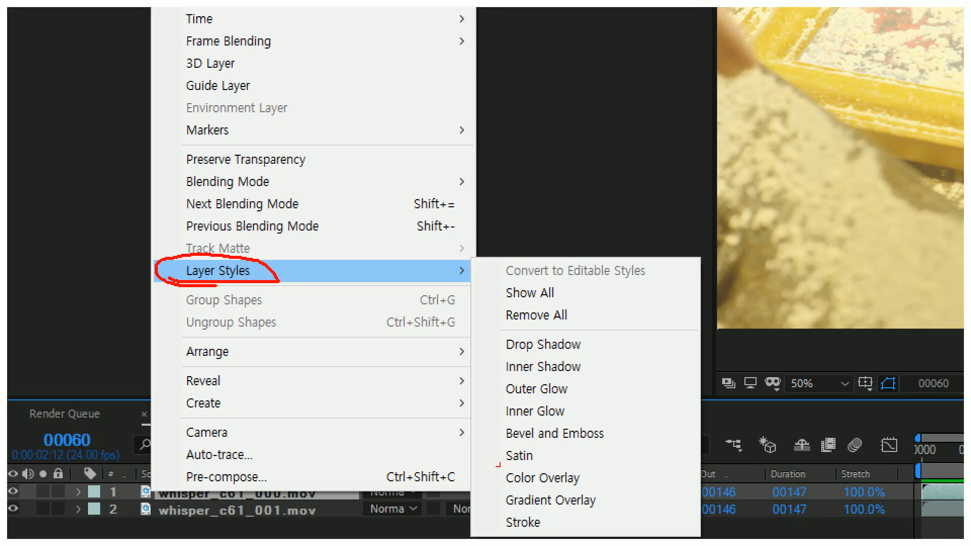
pyautogui.moveTo(549, 533)
pyautogui.mouseDown()
pyautogui.moveTo(483, 529)
pyautogui.moveTo(524, 515)
pyautogui.moveTo(520, 506)
pyautogui.moveTo(547, 532)
pyautogui.moveTo(482, 529)
pyautogui.mouseUp()
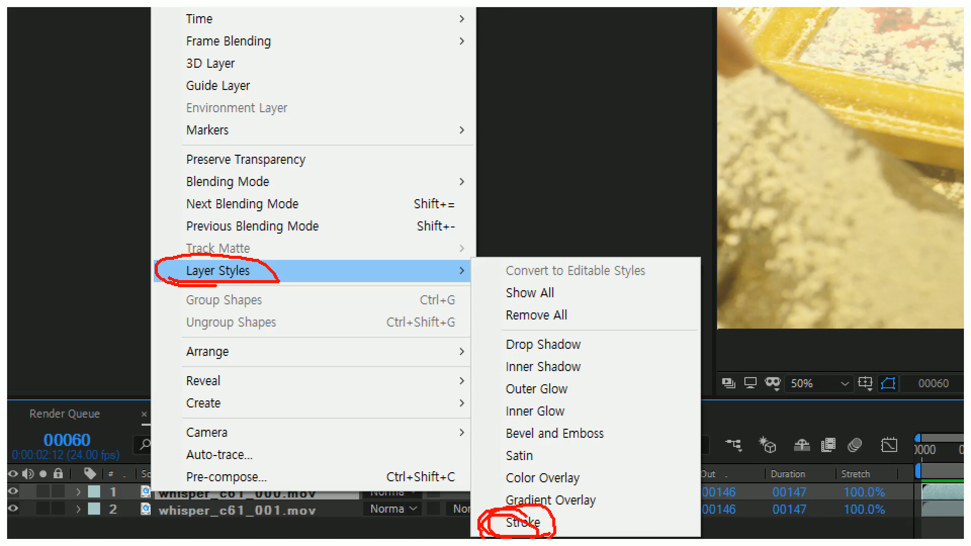
pyautogui.press('Escape')
pyautogui.click(85, 16)
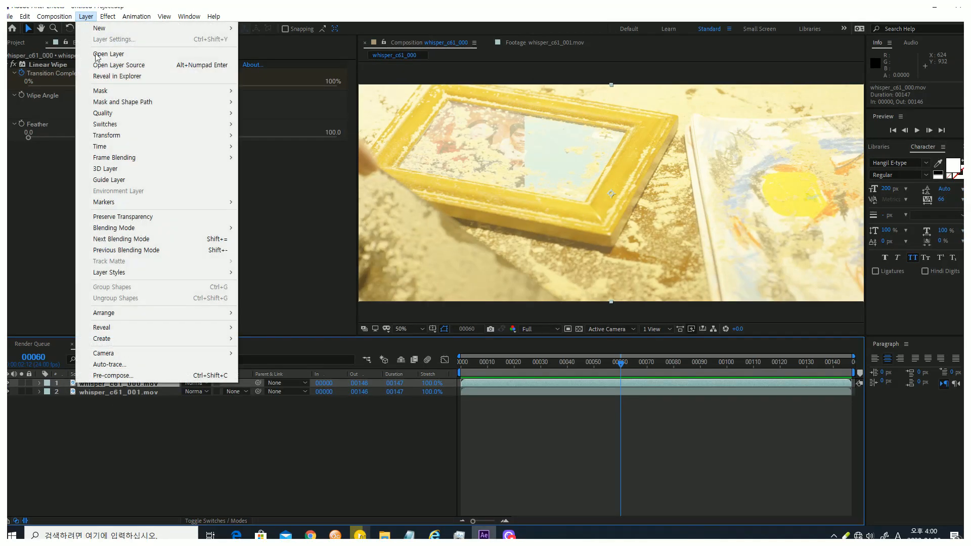
pyautogui.moveTo(127, 276)
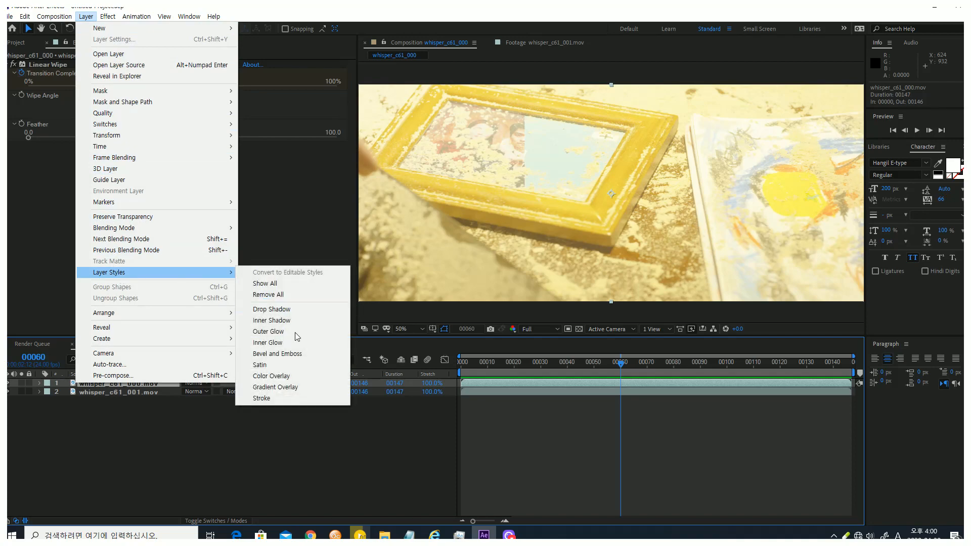
pyautogui.click(307, 402)
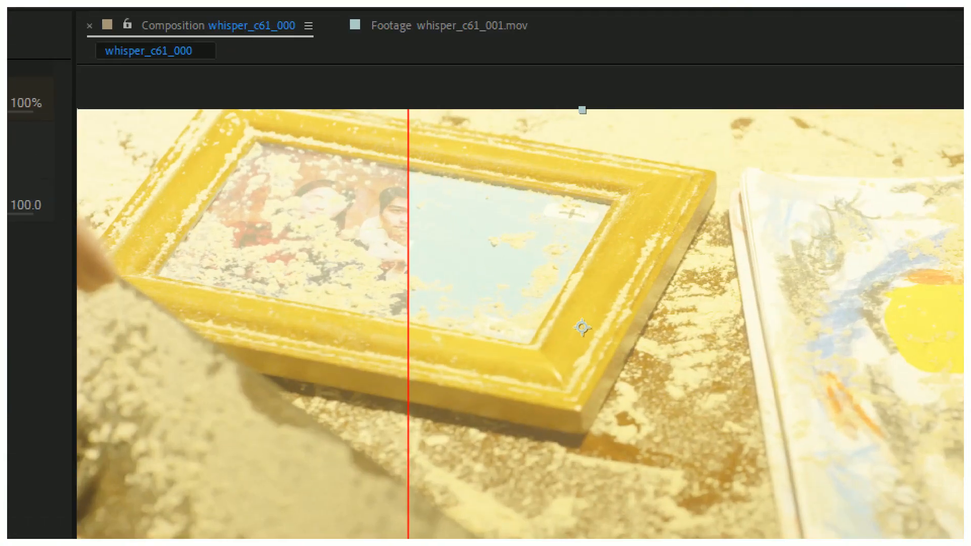
pyautogui.moveTo(388, 47)
pyautogui.mouseDown()
pyautogui.moveTo(502, 477)
pyautogui.moveTo(359, 245)
pyautogui.mouseUp()
pyautogui.press('Escape')
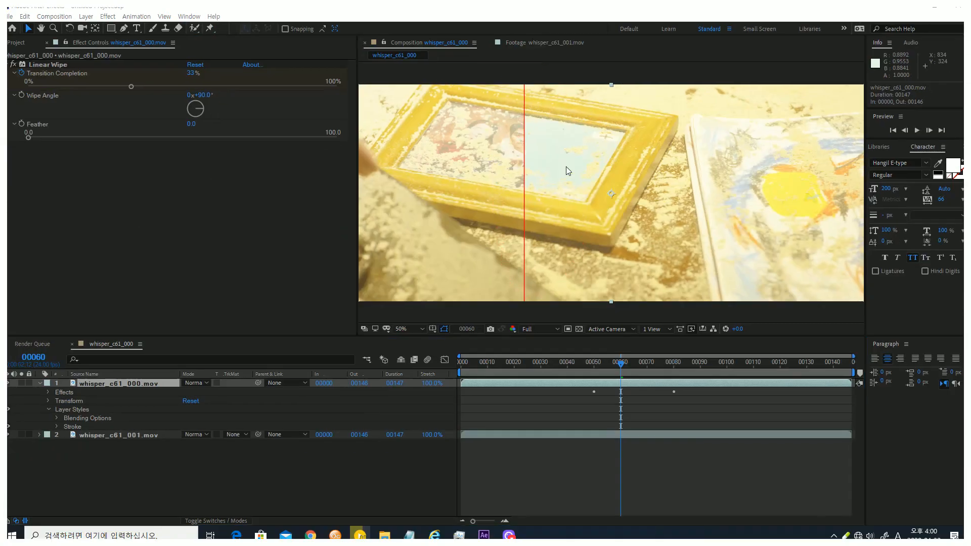
# Expand the Stroke style of whisper_c61_000.mov and examine its Color and Size settings
pyautogui.moveTo(625, 370)
pyautogui.mouseDown()
pyautogui.moveTo(680, 374)
pyautogui.moveTo(600, 376)
pyautogui.moveTo(621, 377)
pyautogui.mouseUp()
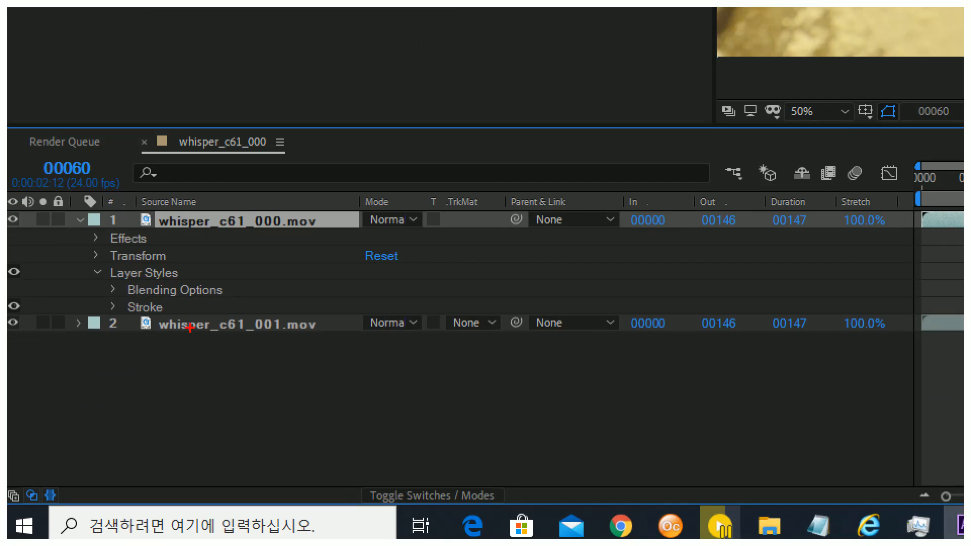
pyautogui.moveTo(164, 331)
pyautogui.mouseDown()
pyautogui.moveTo(126, 330)
pyautogui.moveTo(169, 326)
pyautogui.moveTo(143, 322)
pyautogui.mouseUp()
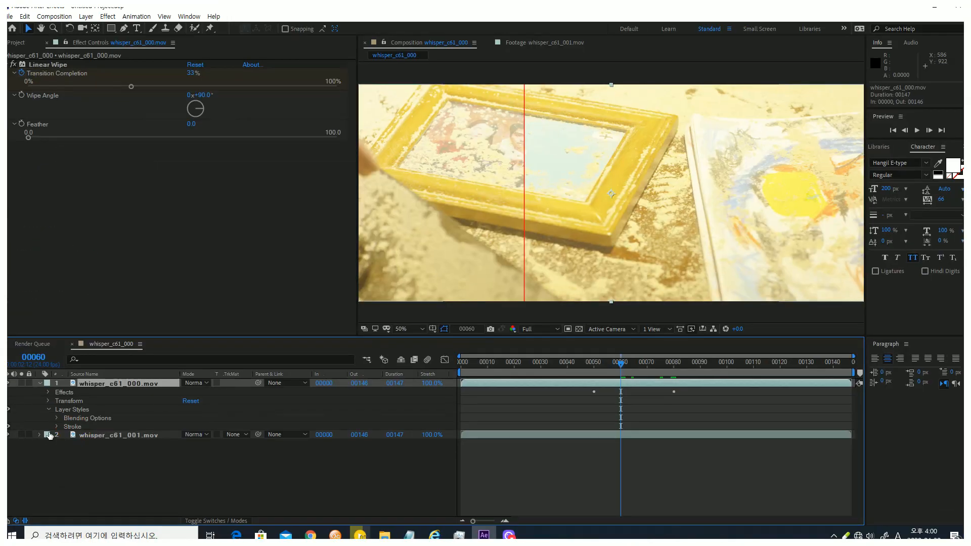
pyautogui.click(59, 424)
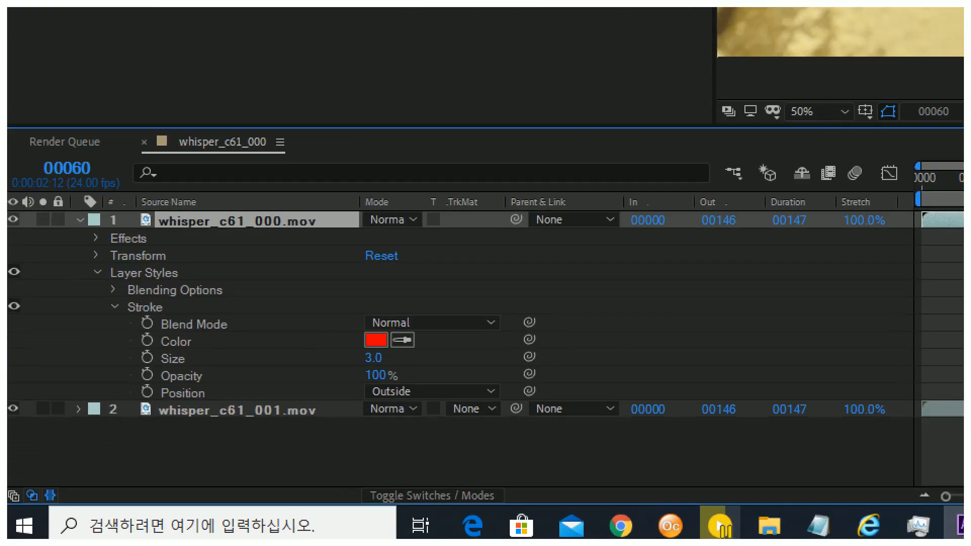
pyautogui.moveTo(385, 357)
pyautogui.mouseDown()
pyautogui.moveTo(408, 314)
pyautogui.moveTo(397, 353)
pyautogui.mouseUp()
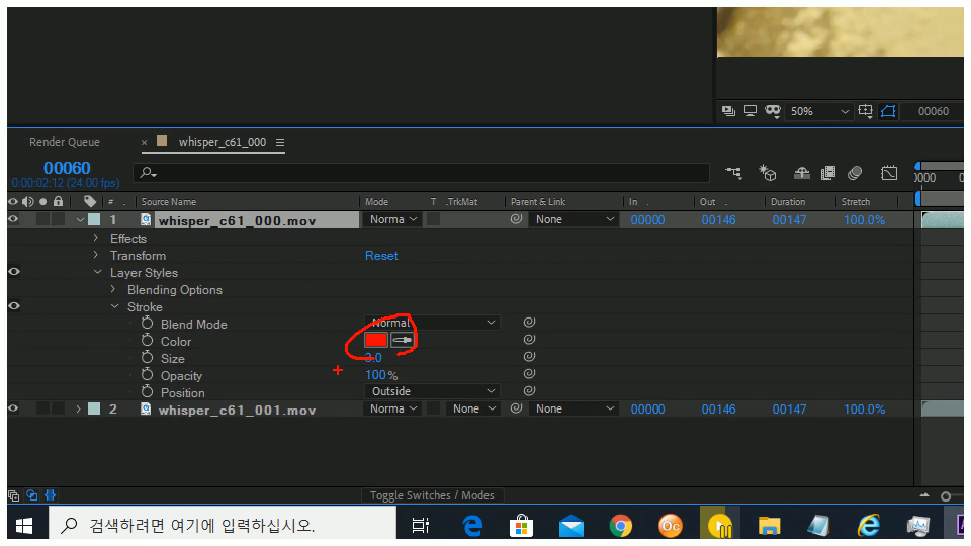
pyautogui.moveTo(337, 370); pyautogui.dragTo(400, 353)
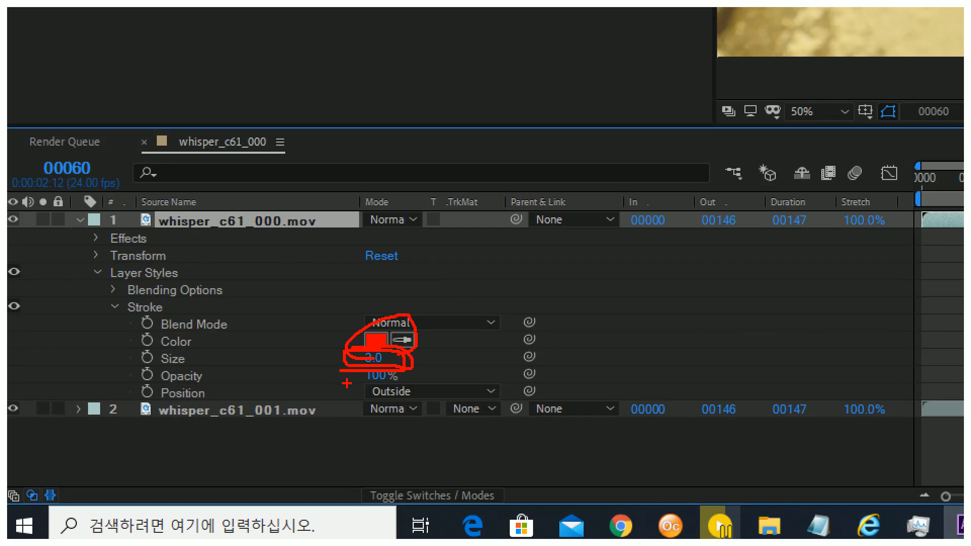
pyautogui.moveTo(347, 383)
pyautogui.mouseDown()
pyautogui.moveTo(380, 386)
pyautogui.moveTo(349, 369)
pyautogui.mouseUp()
pyautogui.press('Escape')
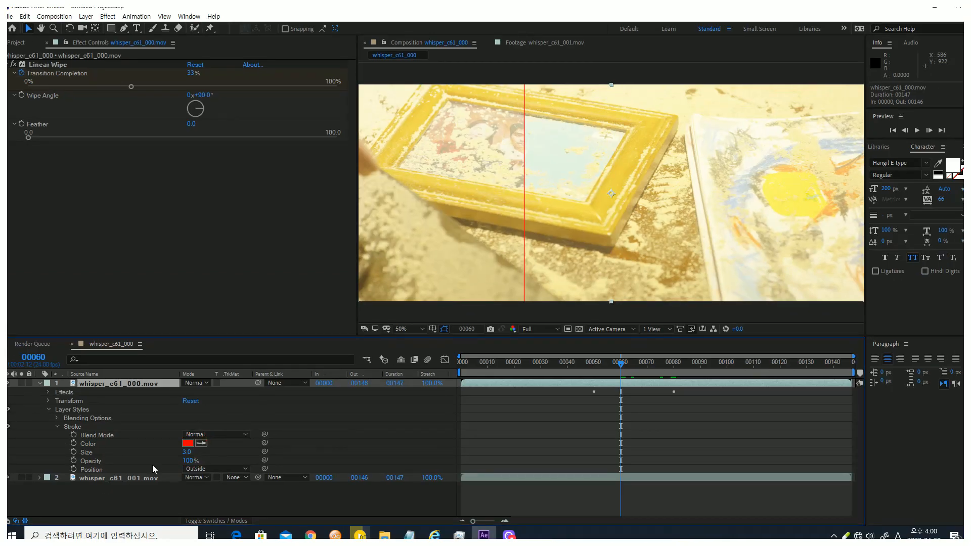
# Try a blue stroke color (0024FF) on whisper_c61_000.mov and set the color back to red
pyautogui.click(187, 444)
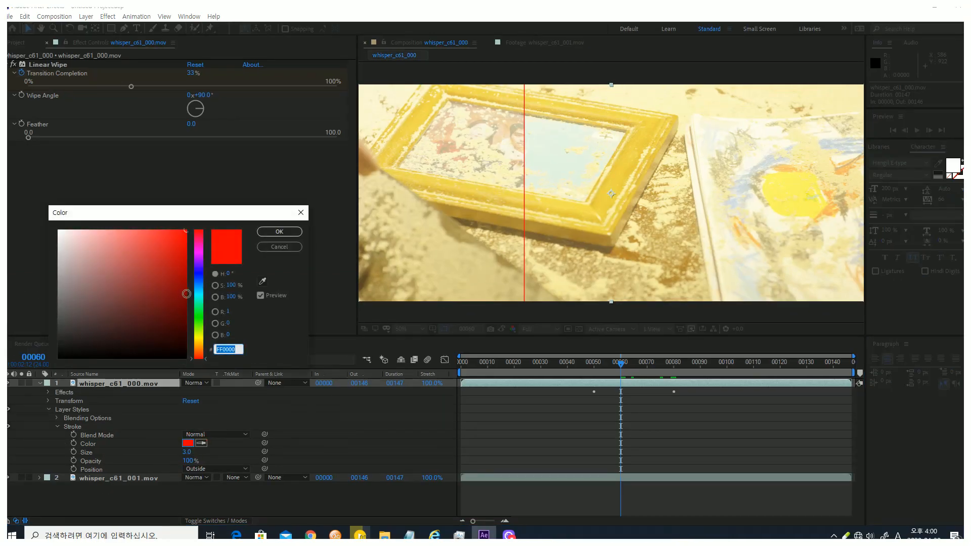
pyautogui.click(199, 276)
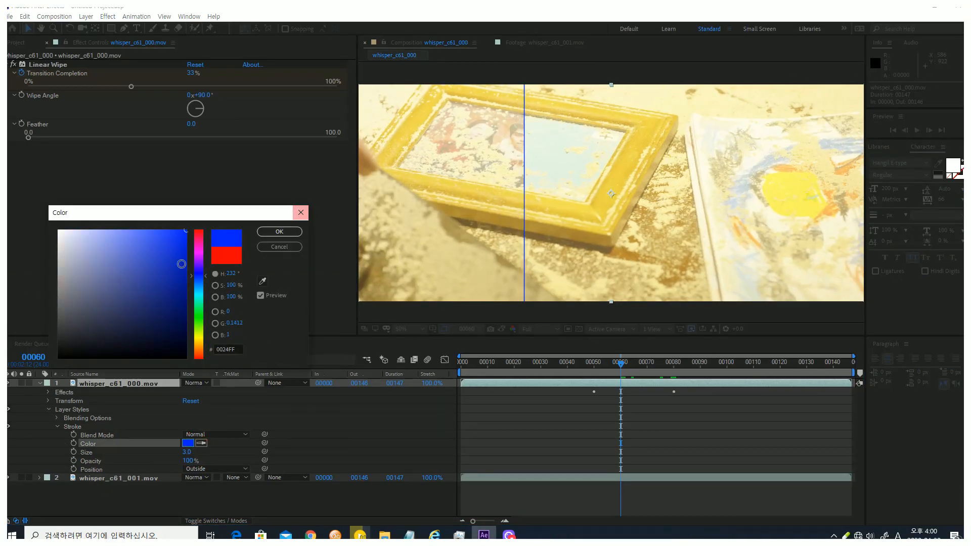
pyautogui.click(199, 257)
pyautogui.moveTo(200, 257); pyautogui.dragTo(202, 229)
pyautogui.click(282, 232)
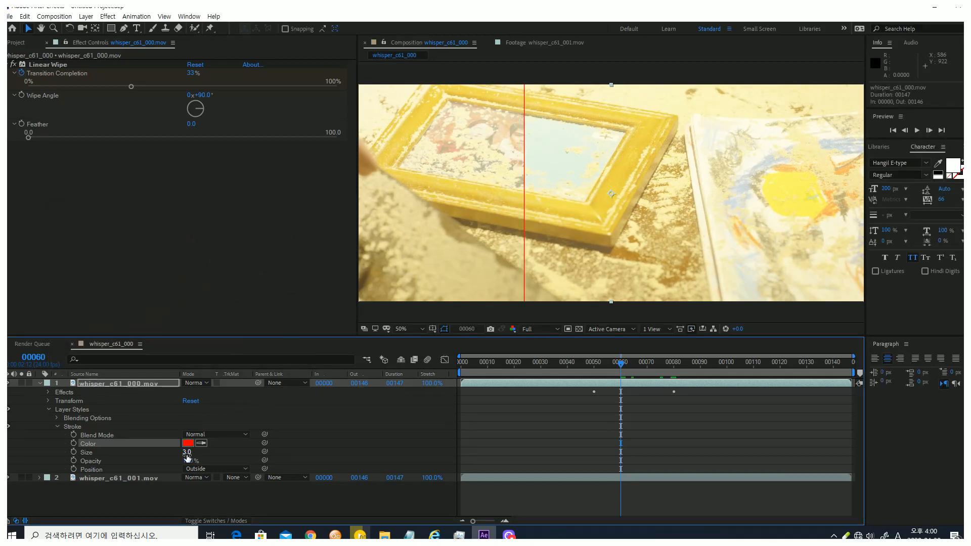
# Try a stroke size of 9.5 and set the size back to 3
pyautogui.moveTo(186, 453); pyautogui.dragTo(220, 457)
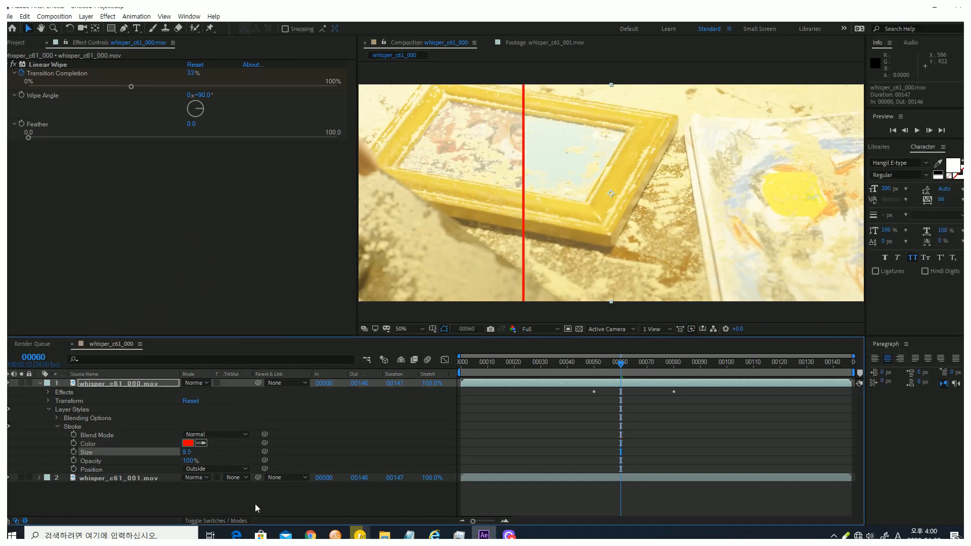
pyautogui.click(187, 452)
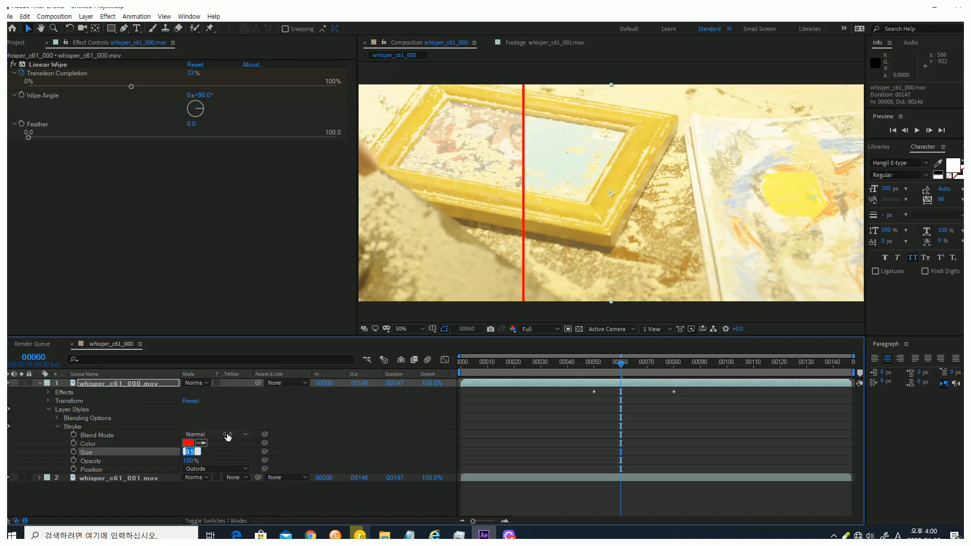
pyautogui.write('3')
pyautogui.press('Return')
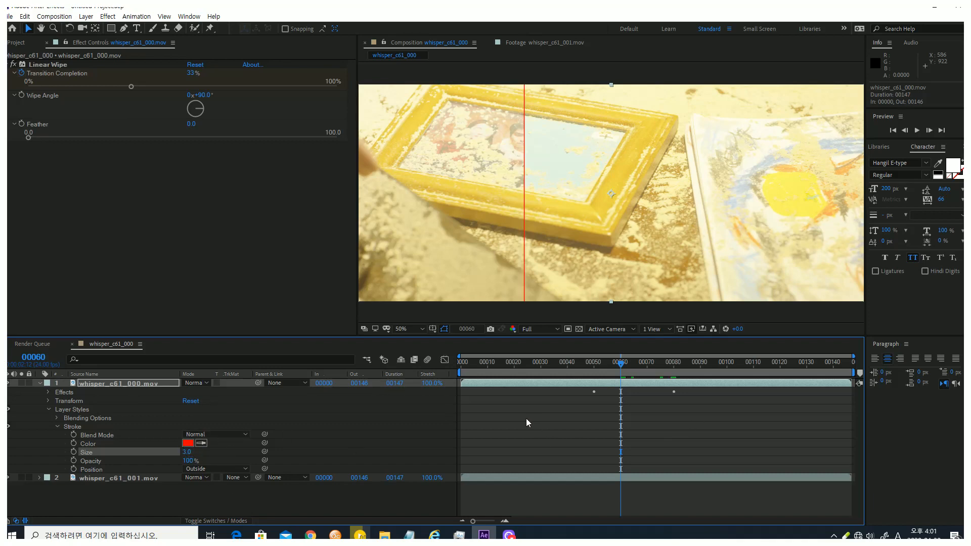
# Play the composition to check the wipe with its stroke, stop playback, and collapse the whisper_c61_000.mov layer's properties
pyautogui.press('space')
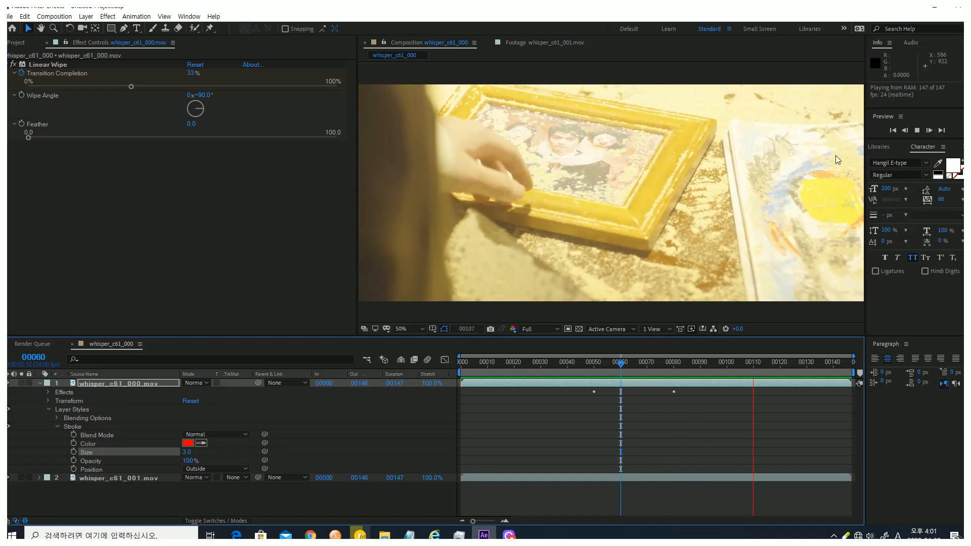
pyautogui.click(390, 499)
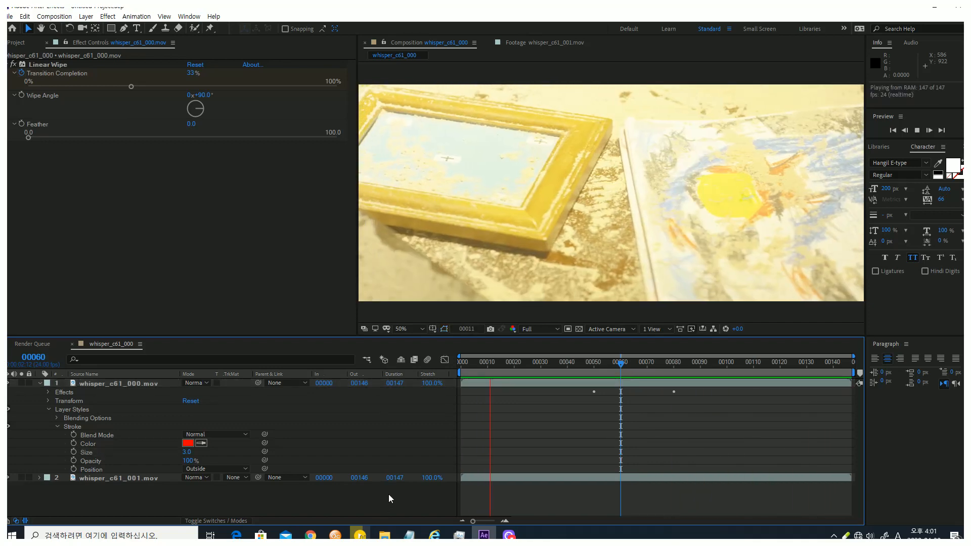
pyautogui.press('space')
pyautogui.click(40, 383)
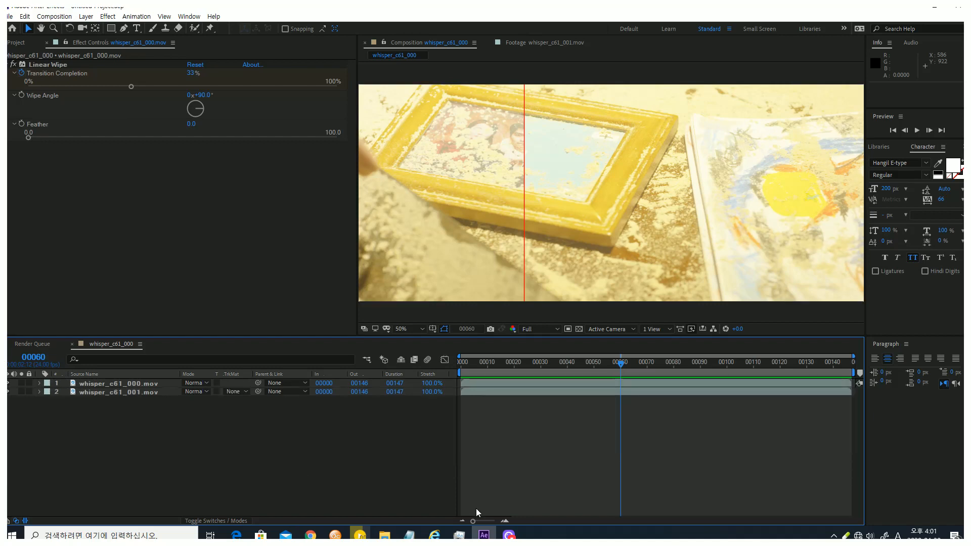
# Open a new Notepad document and start its first numbered line with "1. 원본과 최종본"
pyautogui.rightClick(409, 534)
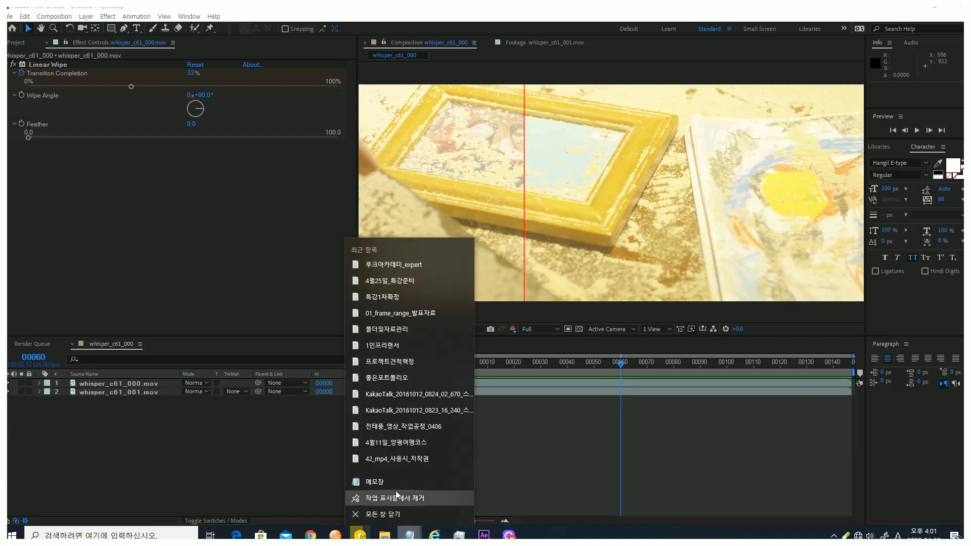
pyautogui.click(399, 481)
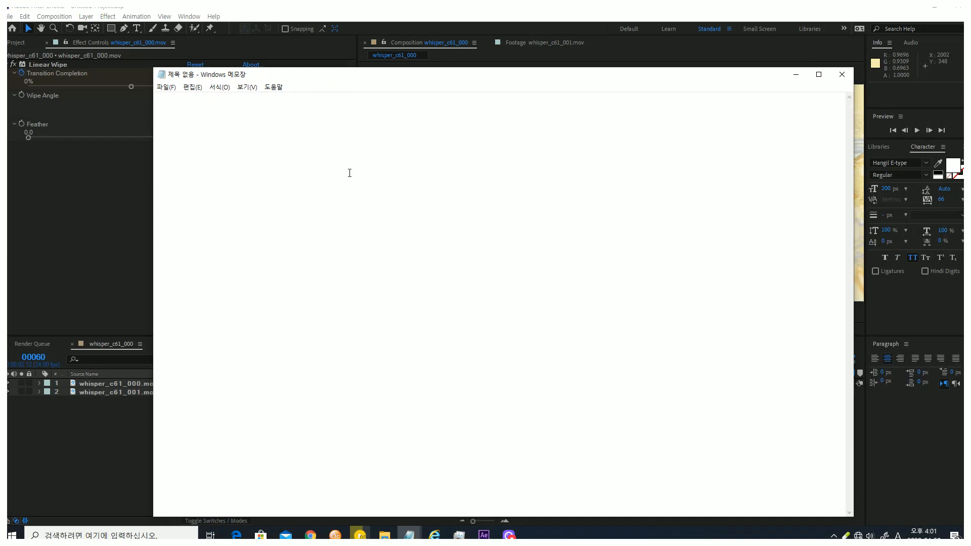
pyautogui.press('BackSpace')
pyautogui.write('1. dnjs')
pyautogui.press('BackSpace')
pyautogui.press('BackSpace')
pyautogui.press('BackSpace')
pyautogui.press('BackSpace')
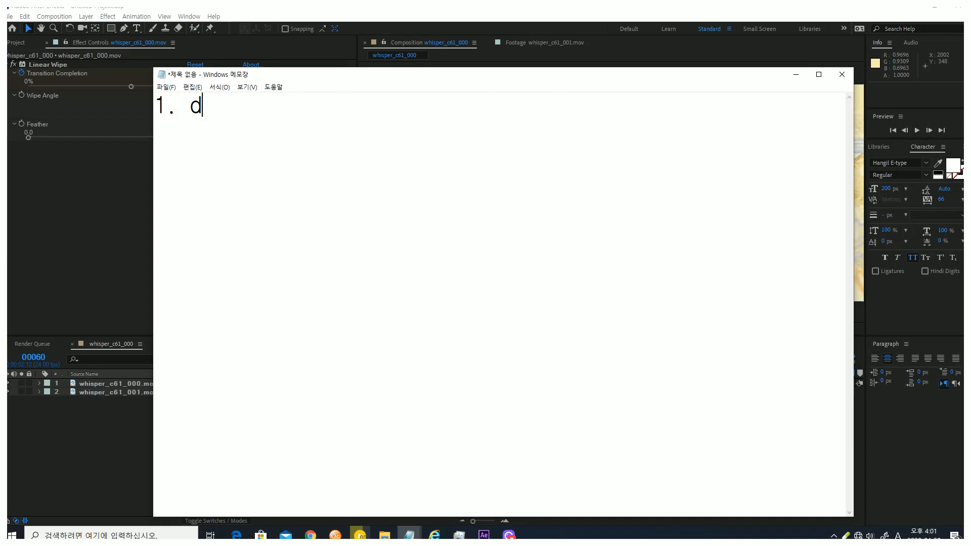
pyautogui.press('Hangul')
pyautogui.write('원보')
pyautogui.write('ㄴ과 최종본')
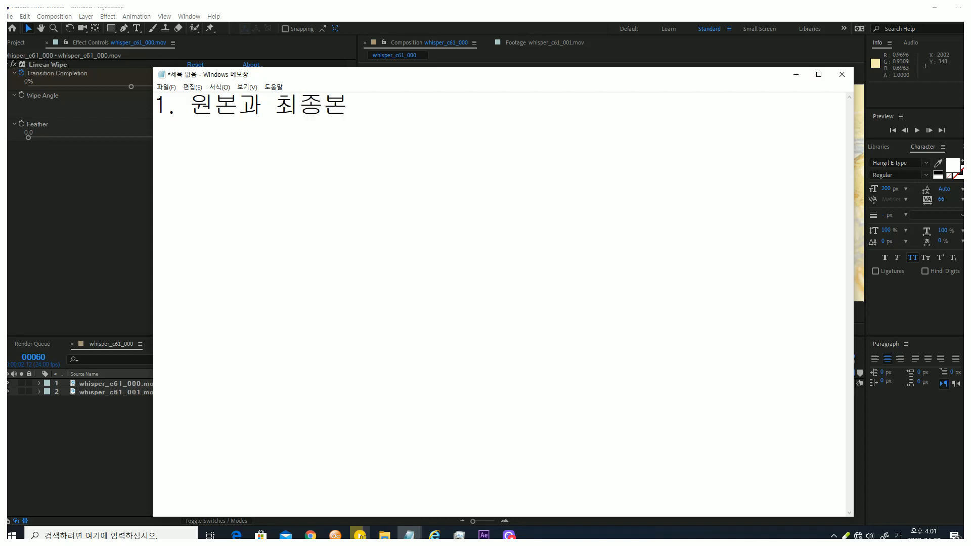
# Complete the first line of the notes with "(혹은 진행과정) 영상들 준비- Import"
pyautogui.write(' (혹은 ')
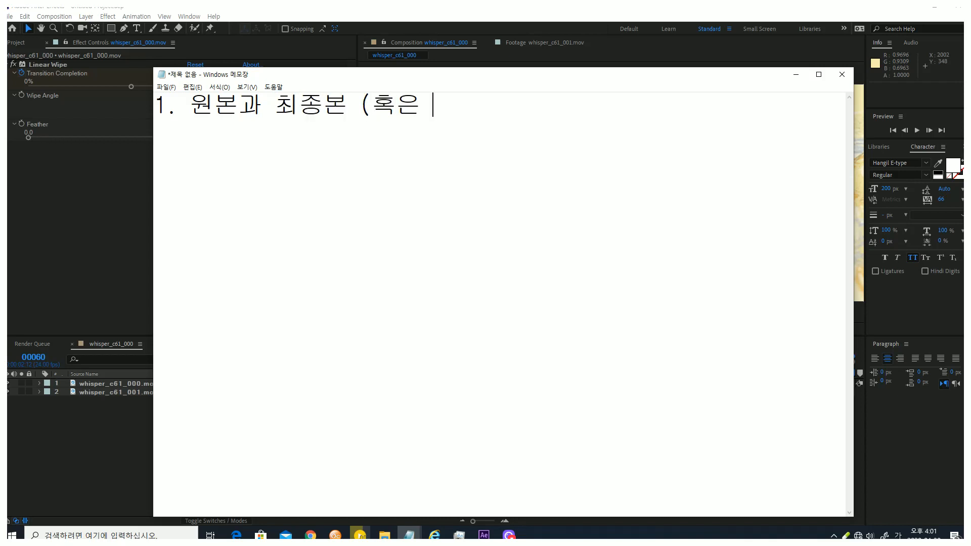
pyautogui.write('진행과정')
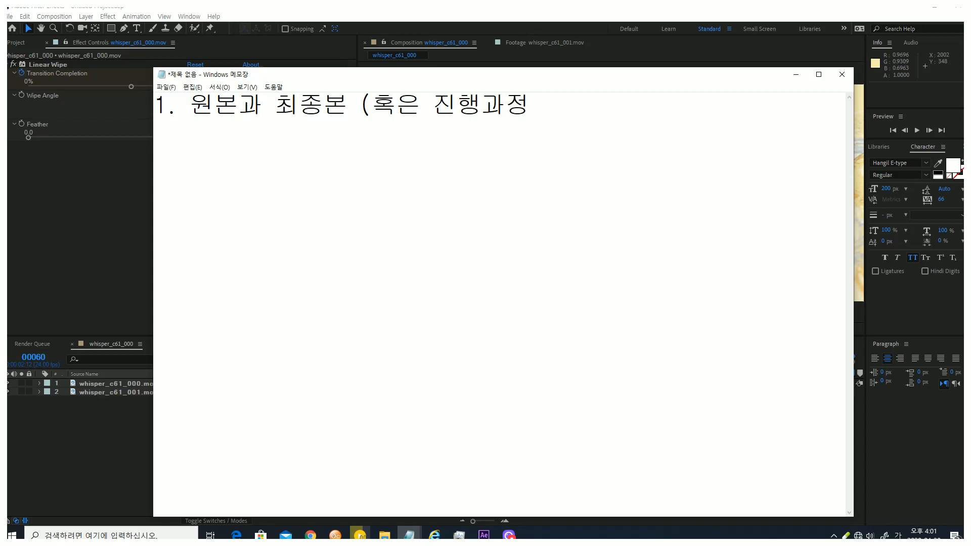
pyautogui.write(') 영상들 ')
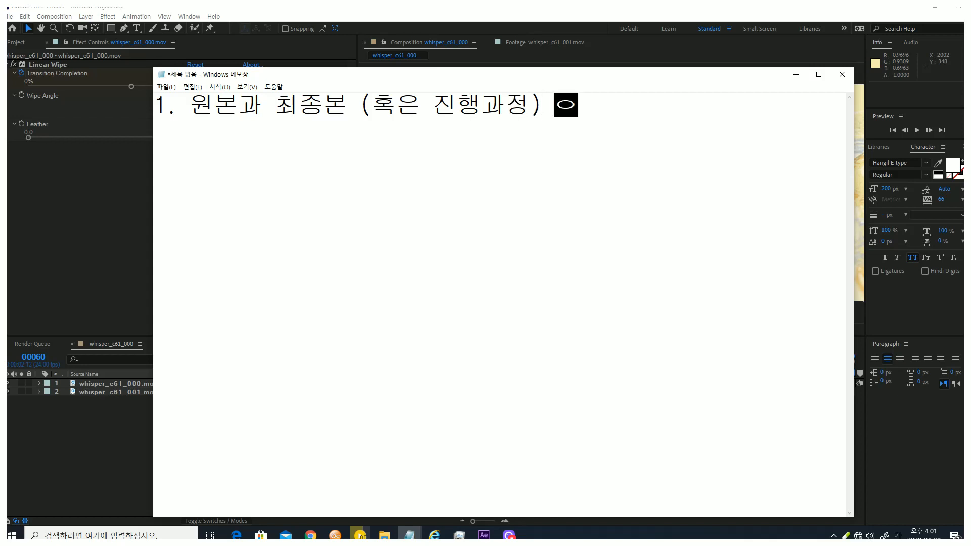
pyautogui.write('준비')
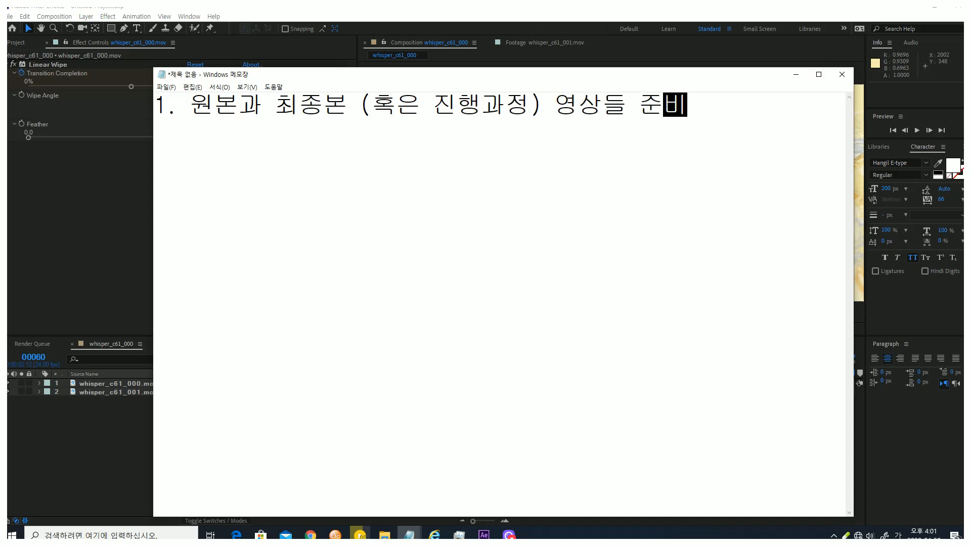
pyautogui.write('- ')
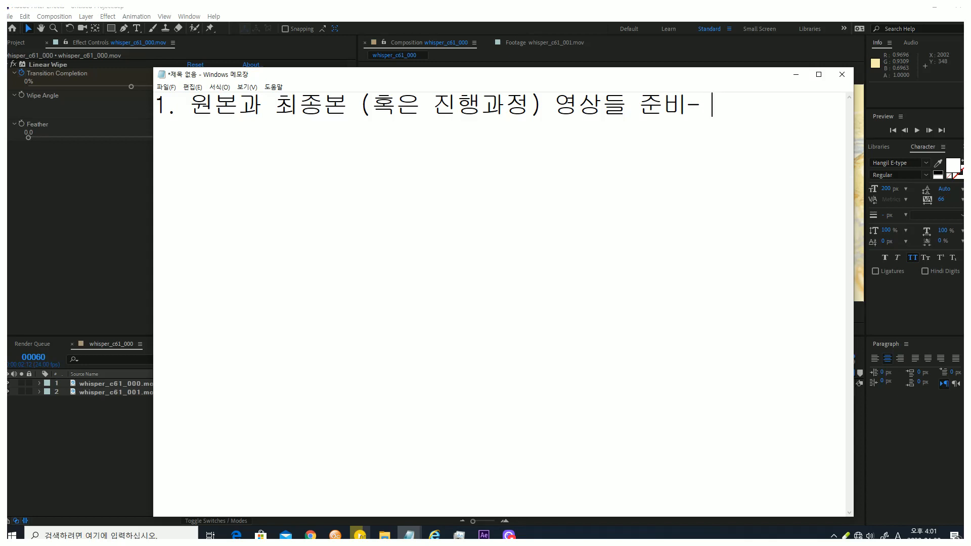
pyautogui.write('Import')
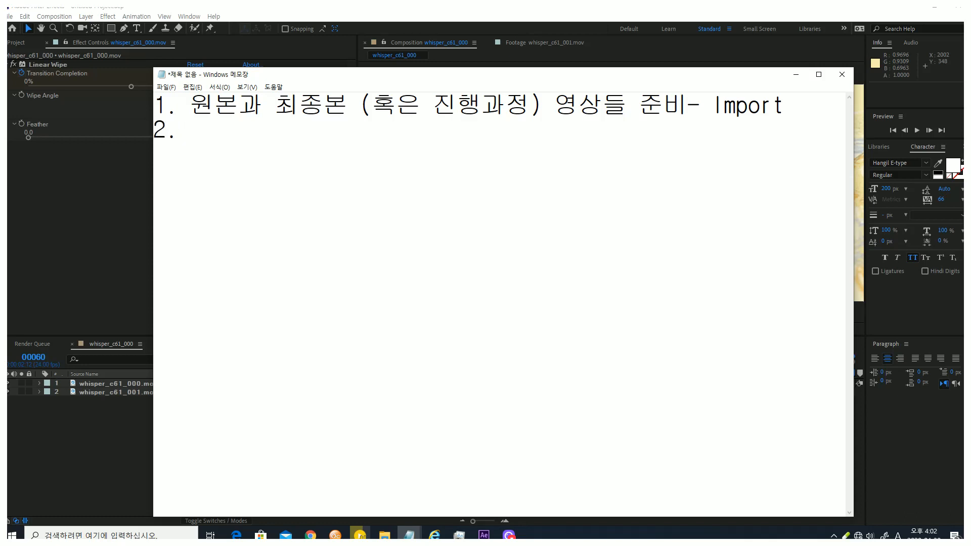
# Write "2. Composition 생성" as the second line of the notes
pyautogui.write('co')
pyautogui.press('BackSpace')
pyautogui.press('BackSpace')
pyautogui.press('Hangul')
pyautogui.write('Compo')
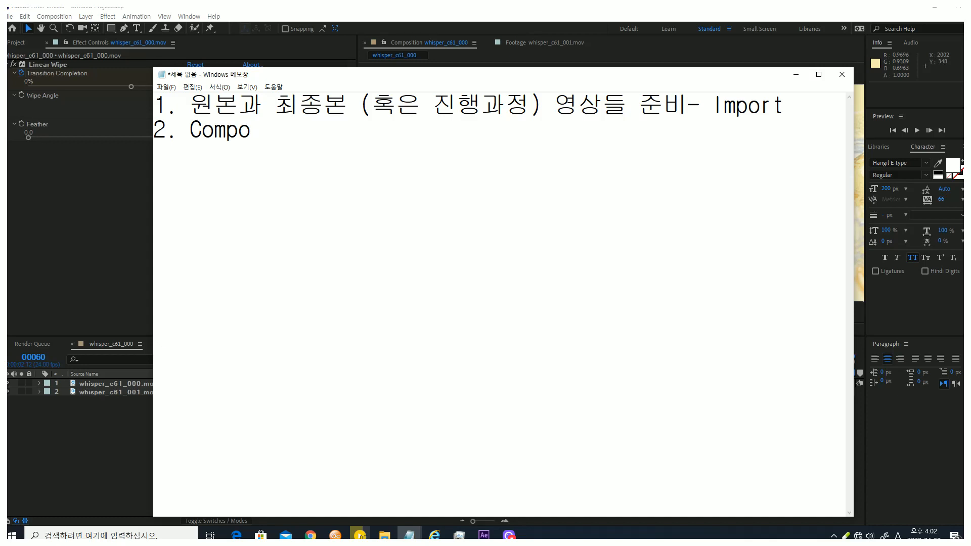
pyautogui.write('sition 생성')
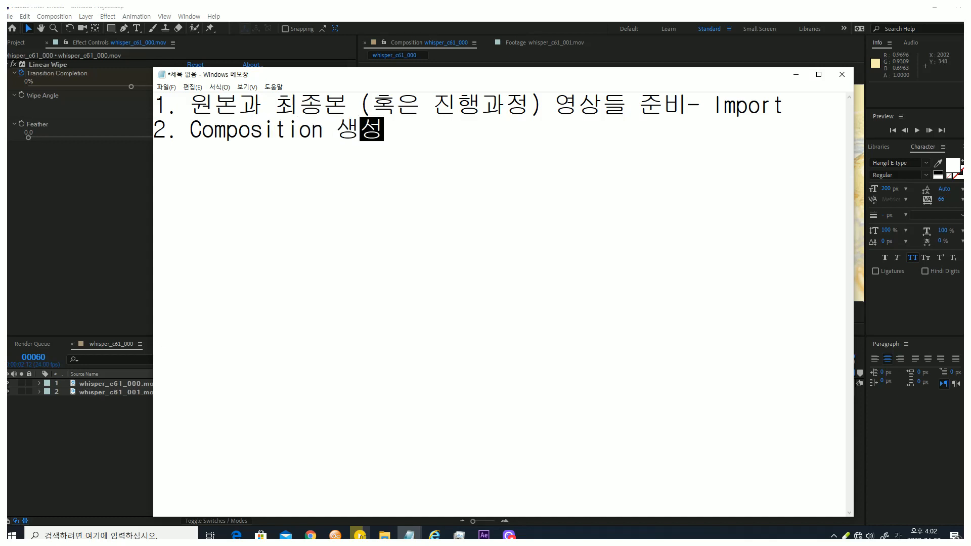
# Add "3. 원본- > 최종본 레이어 배치" as the third line of the notes
pyautogui.press('Return')
pyautogui.write('3. ')
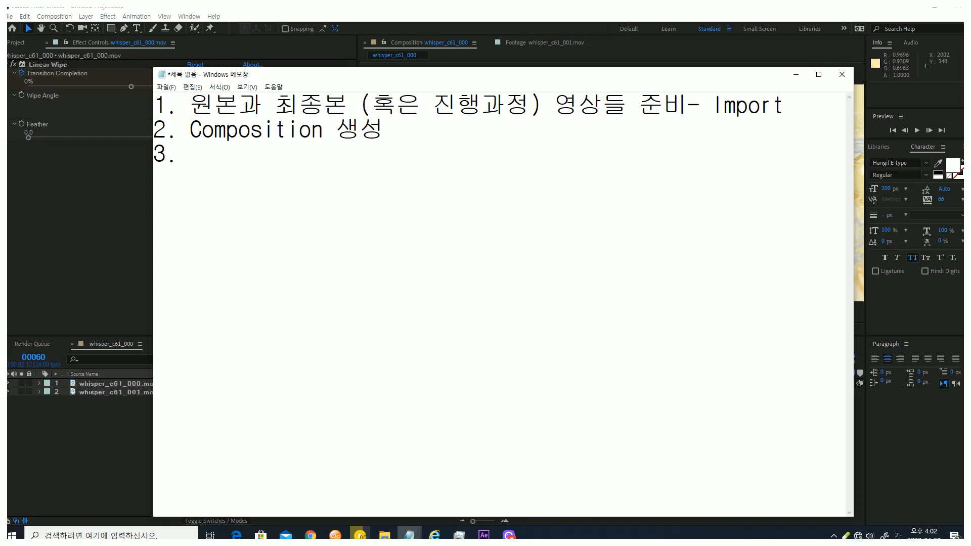
pyautogui.write('원본-')
pyautogui.write('> ')
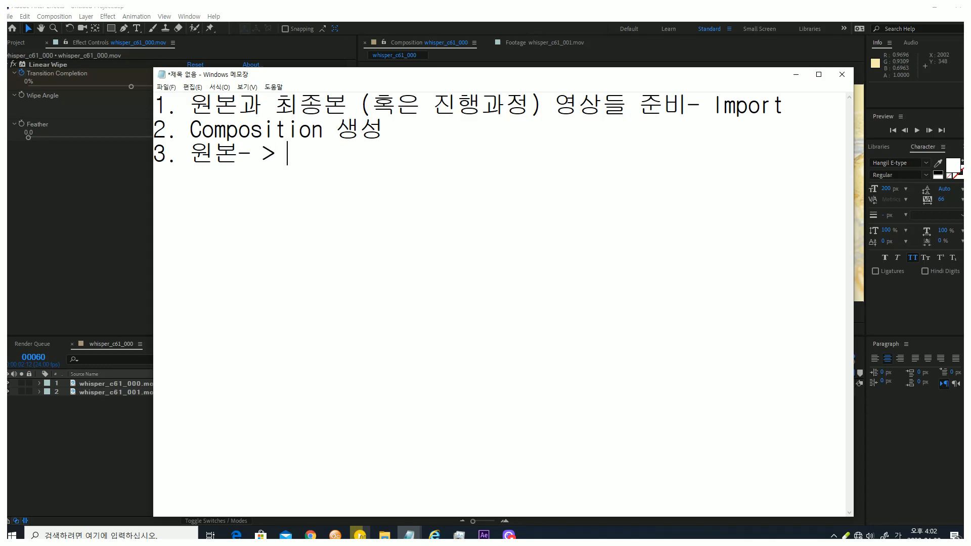
pyautogui.write('최종본')
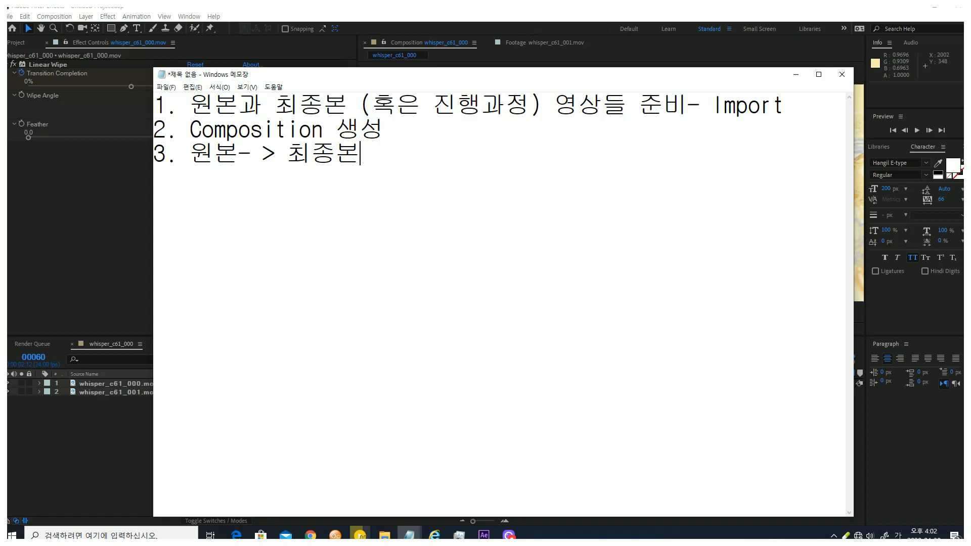
pyautogui.write('.  레이어 배치')
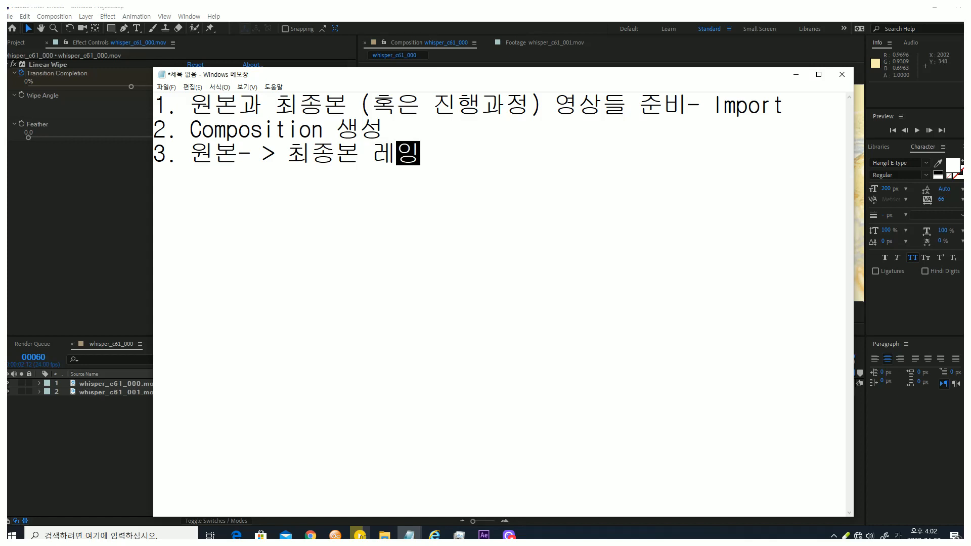
# Add the fourth line "4. 원본 (Effect - Transition - Linear Wipe)" to the notes
pyautogui.press('Return')
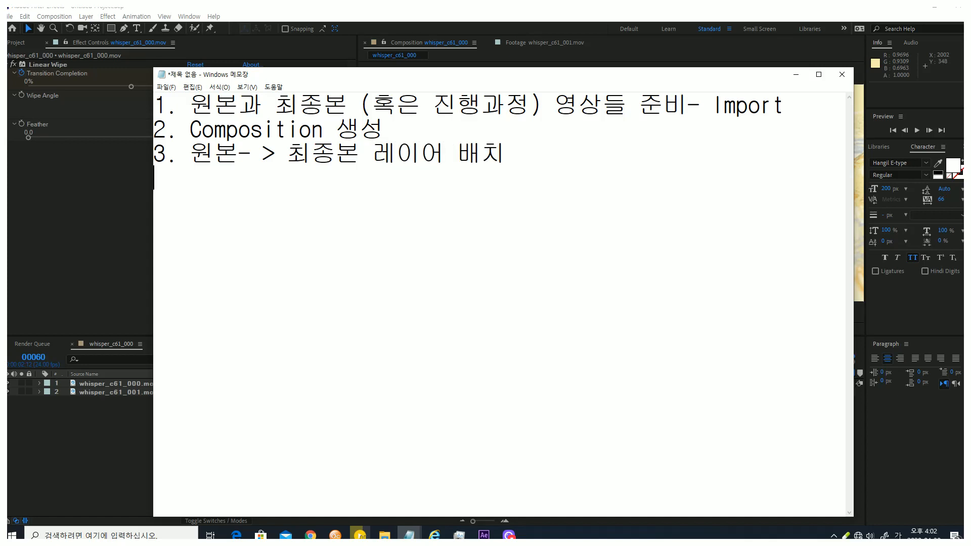
pyautogui.write('4. 원본')
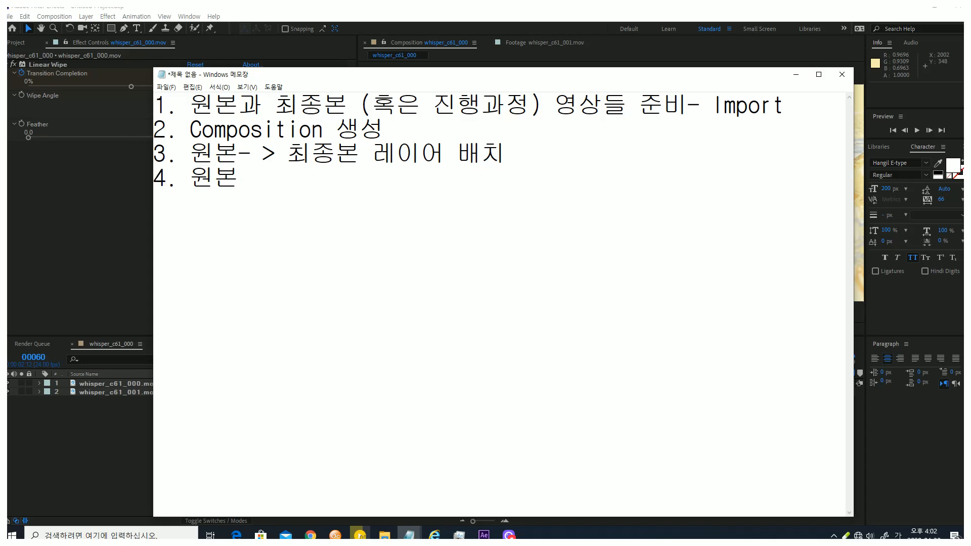
pyautogui.write('(')
pyautogui.press('BackSpace')
pyautogui.press('Hangul')
pyautogui.write('Effect - T')
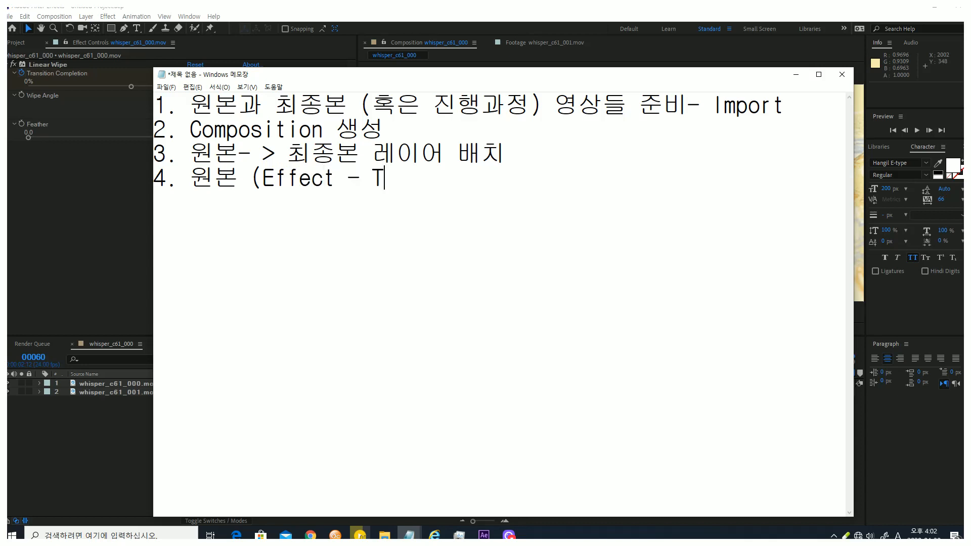
pyautogui.write('ransition - ')
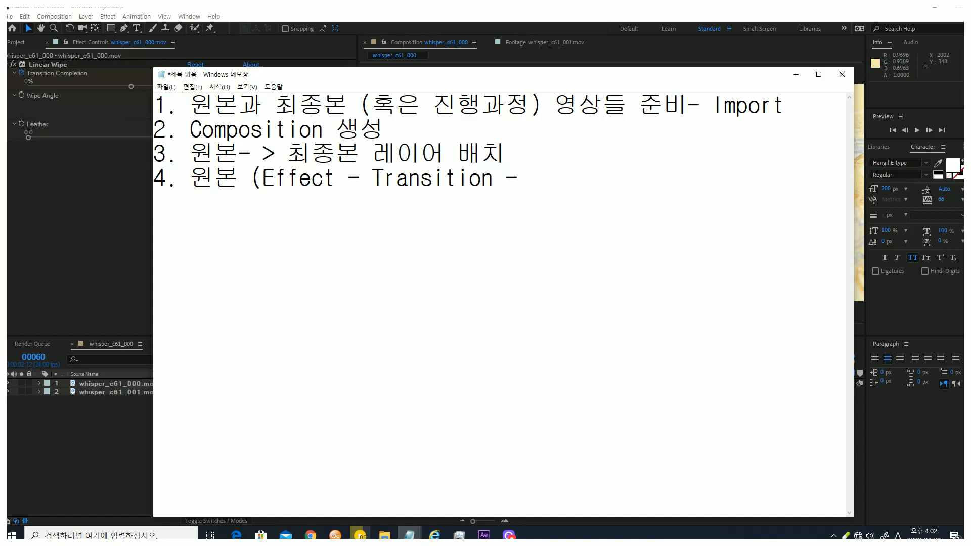
pyautogui.write('Linear Wipe)')
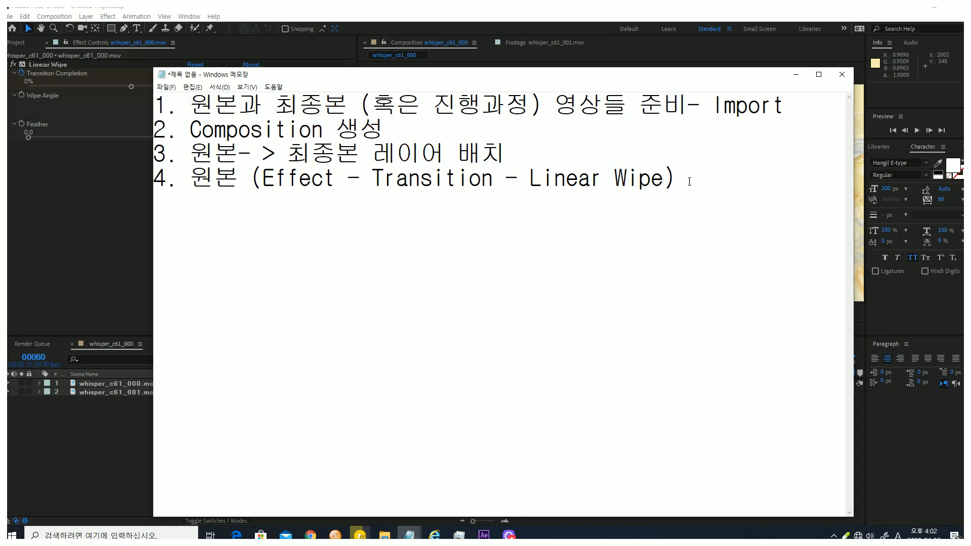
# Add the fifth line "5. 키프레임 적용" to the notes
pyautogui.press('Return')
pyautogui.write('5. ')
pyautogui.write('ㅇ')
pyautogui.press('BackSpace')
pyautogui.write('zl')
pyautogui.press('BackSpace')
pyautogui.press('BackSpace')
pyautogui.press('Hangul')
pyautogui.write('키프')
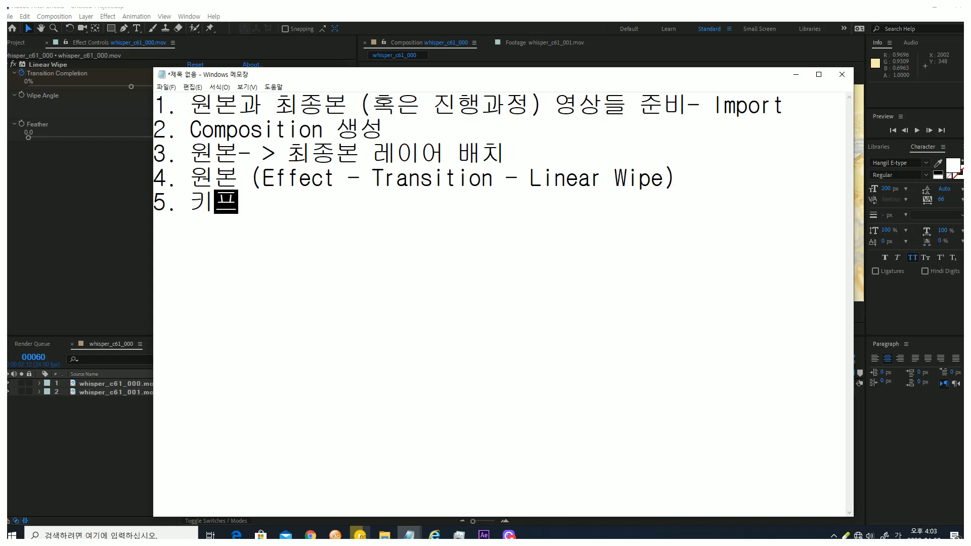
pyautogui.write('레임 적용')
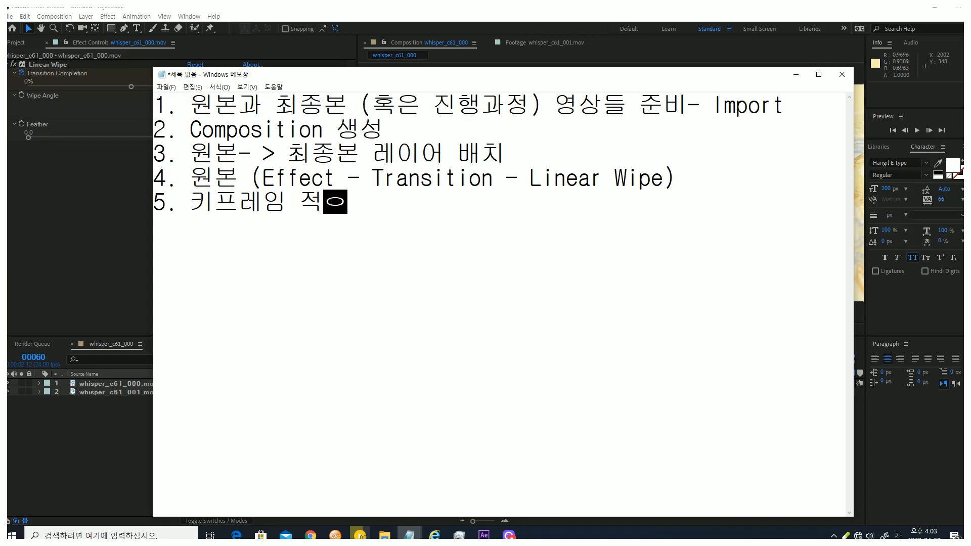
# Leave a blank line, add "6. Layer - LayerStyles - Stroke" to the notes, and switch back to After Effects
pyautogui.press('Return')
pyautogui.press('Return')
pyautogui.write('6.')
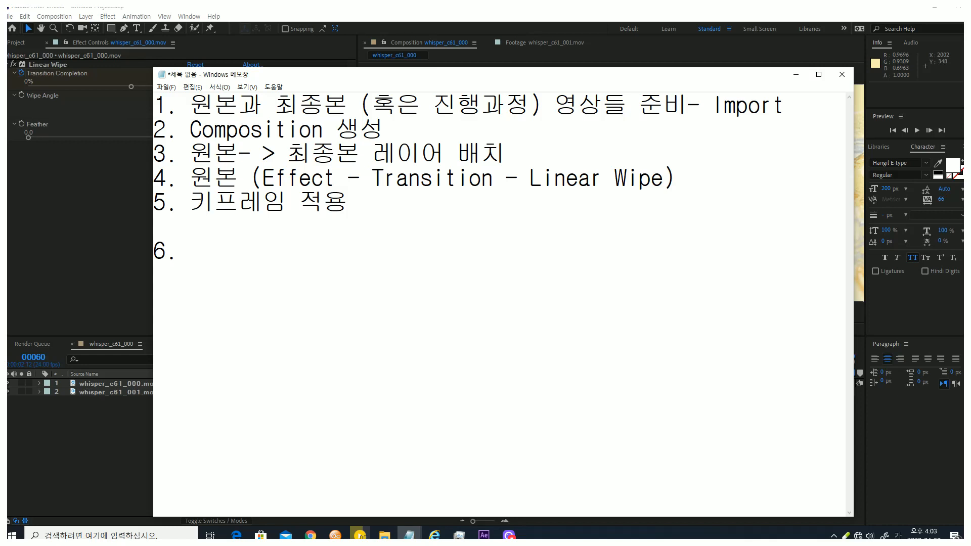
pyautogui.press('Hangul')
pyautogui.write('Layer')
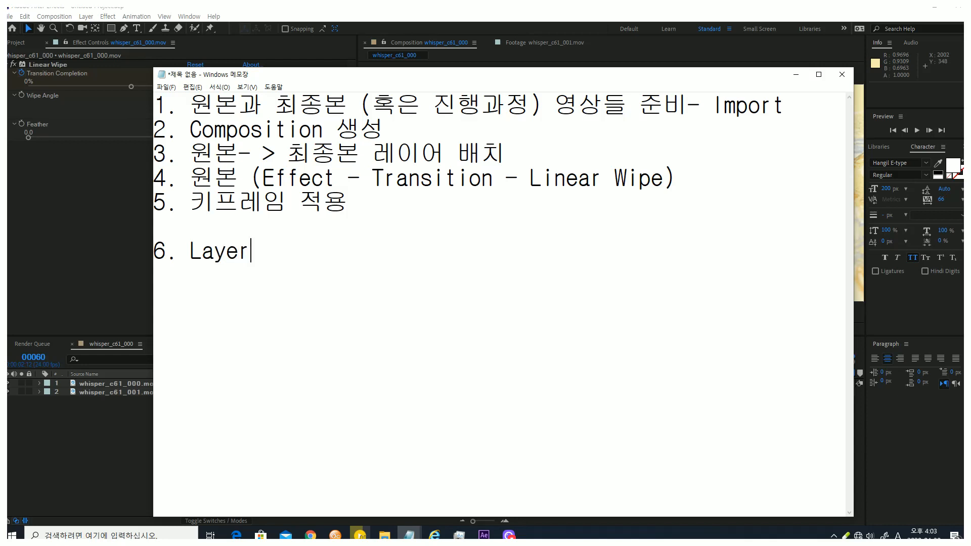
pyautogui.write(' - LayerS')
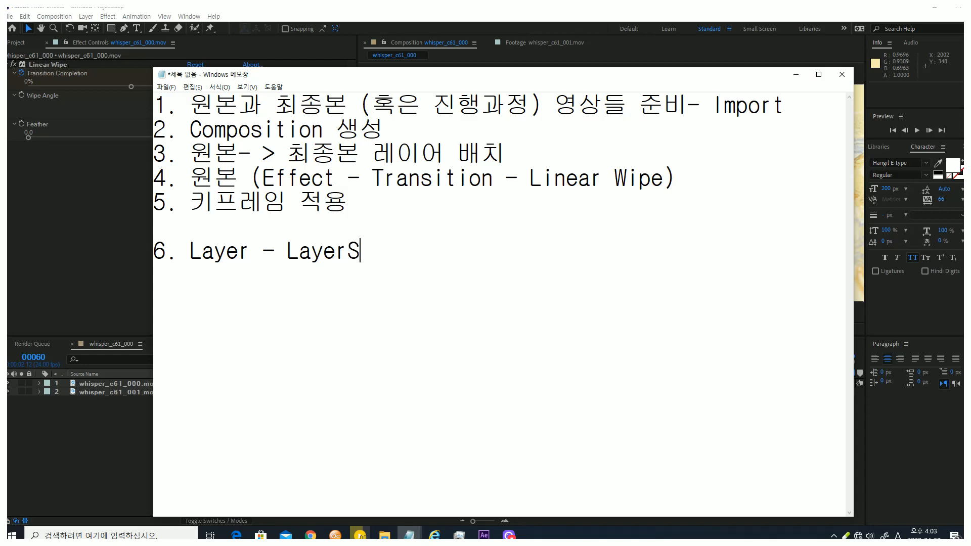
pyautogui.write('tyles - Stroke')
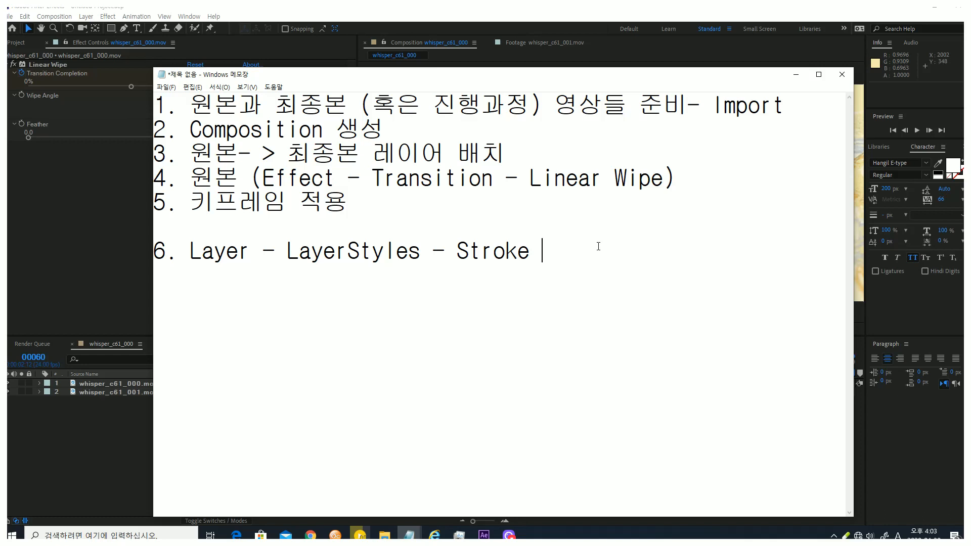
pyautogui.click(117, 442)
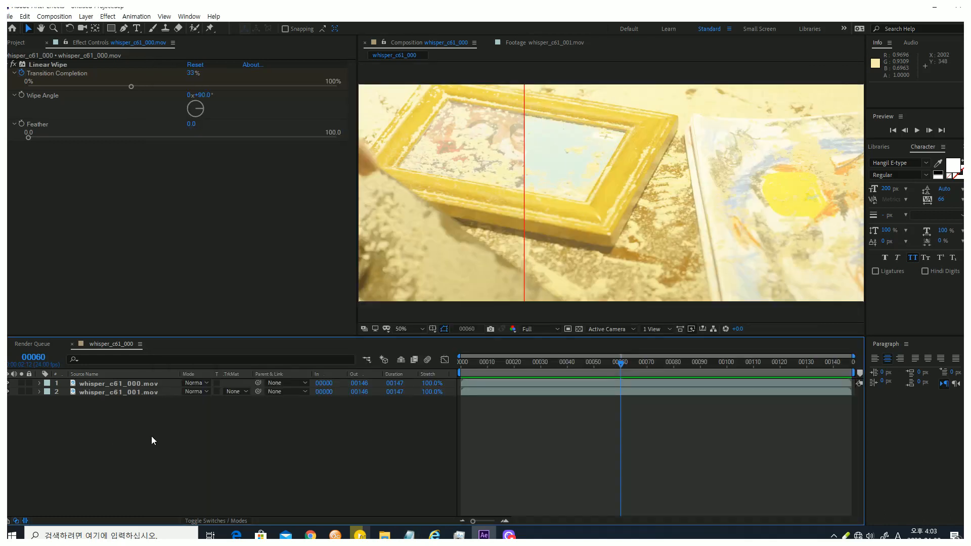